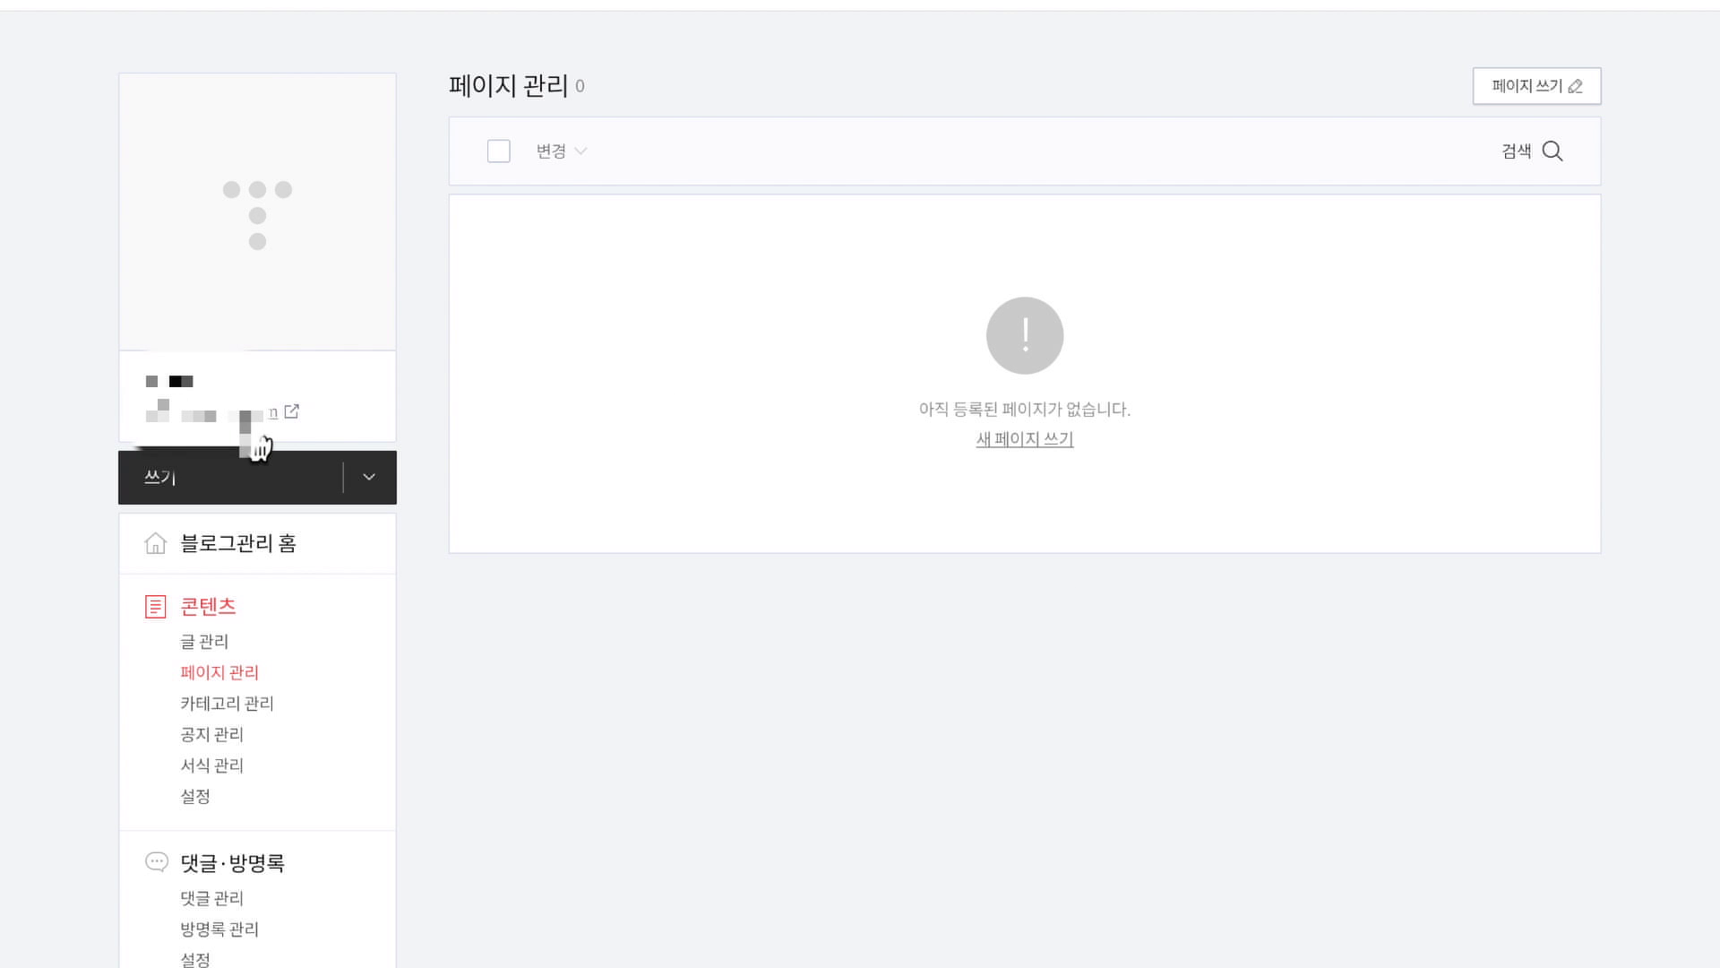
Open the blog's public page from its management page and copy the blog's web address
left_click(240, 414)
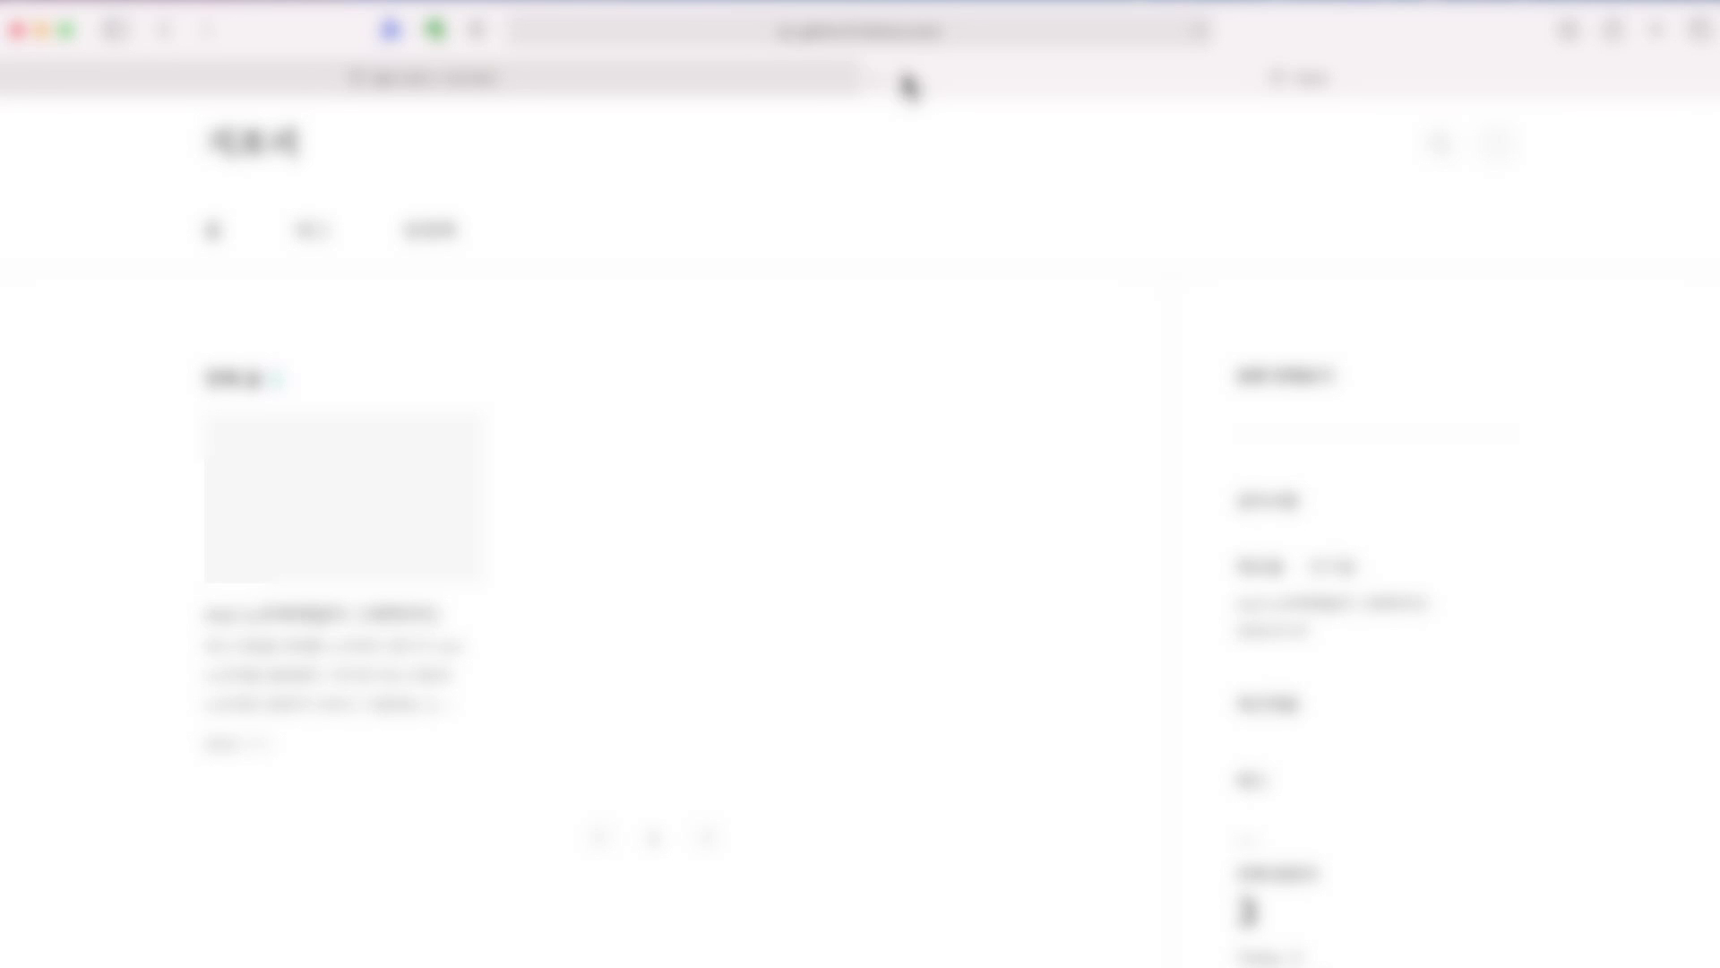
left_click(875, 40)
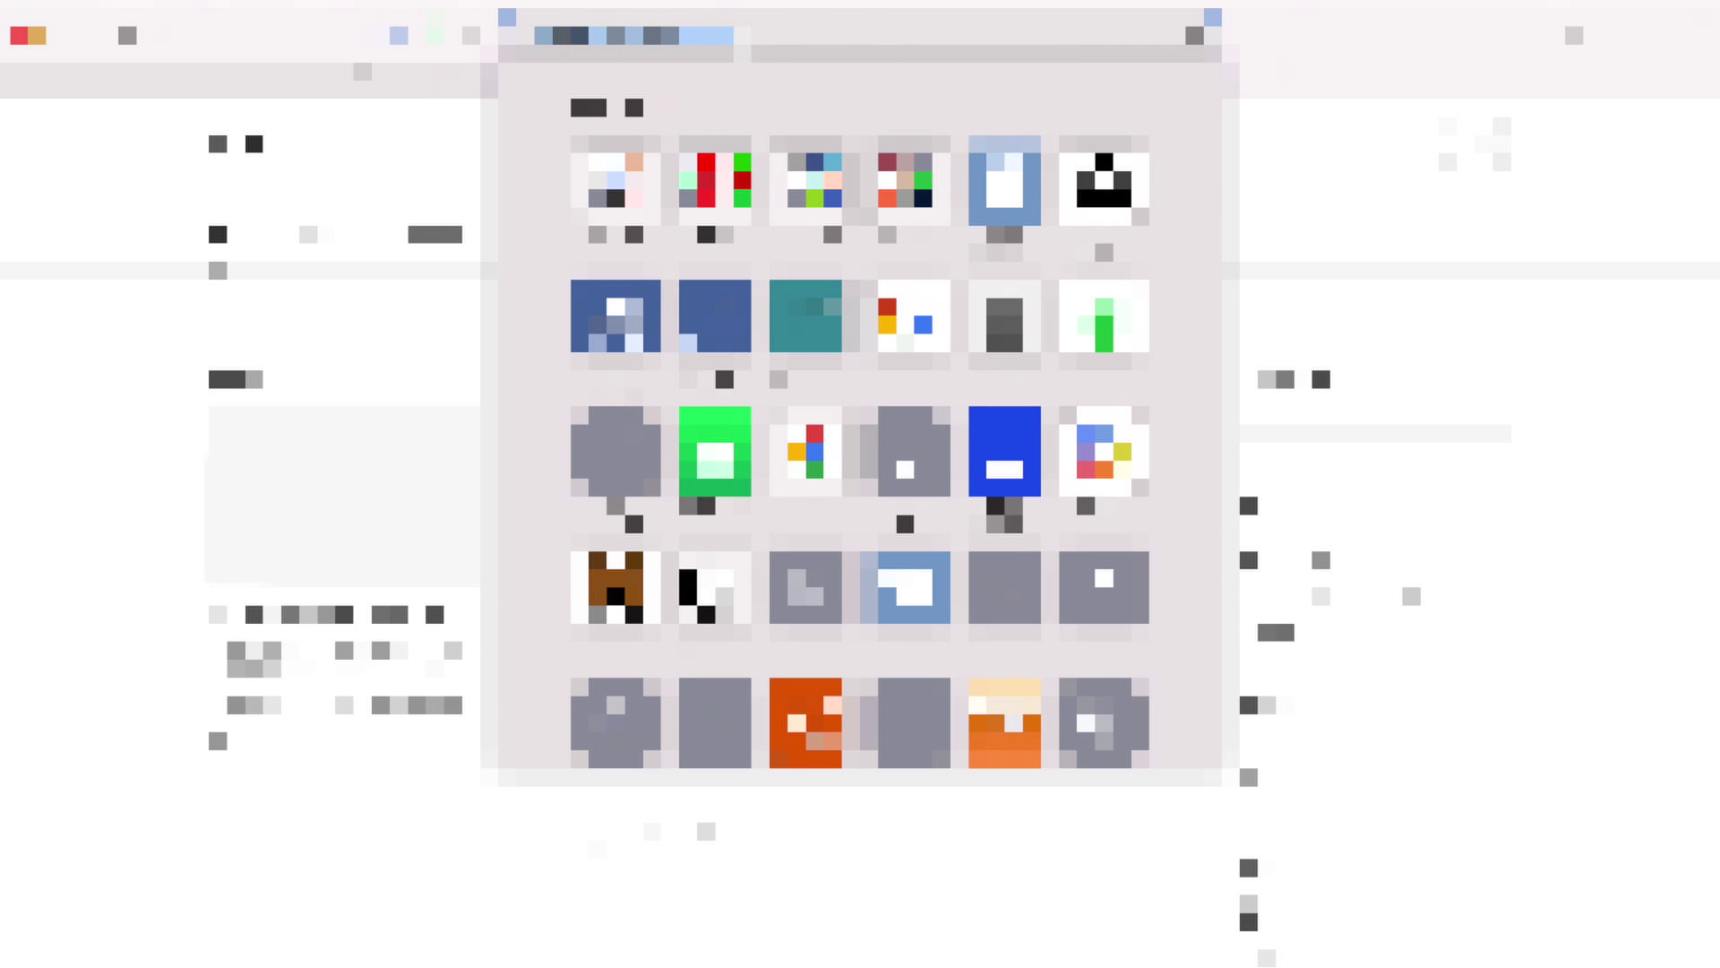
left_click(1321, 218)
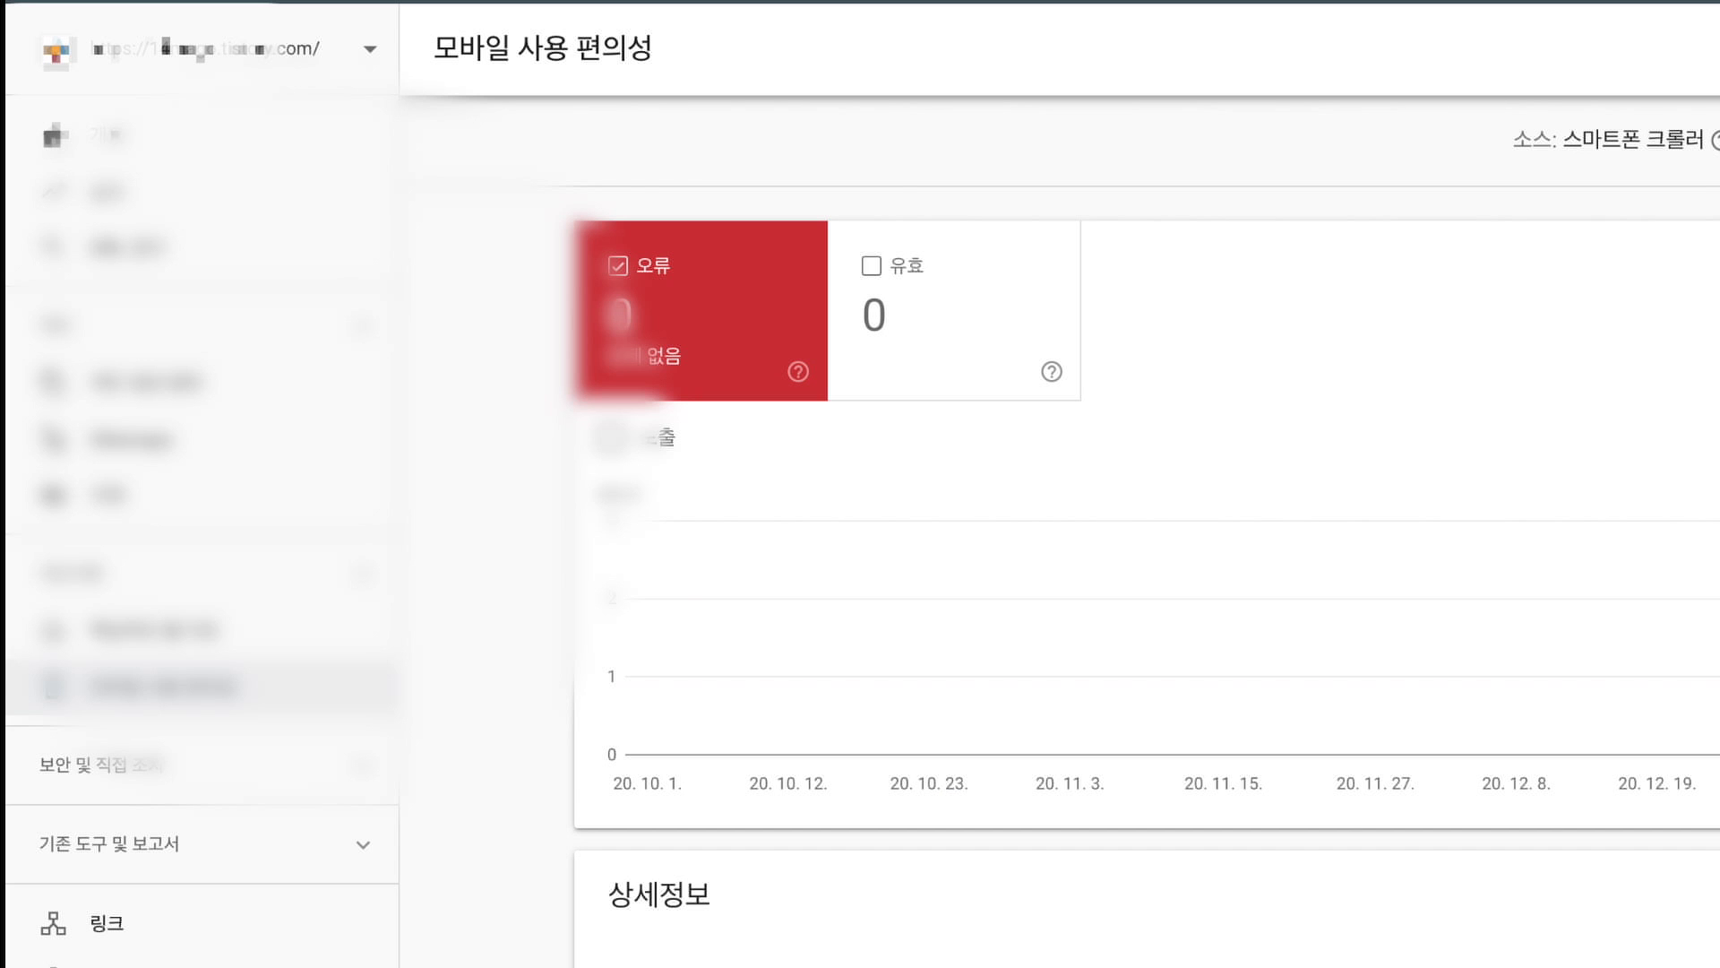
In Google Search Console, add a URL-prefix property with the copied blog address and continue to ownership verification
left_click(375, 59)
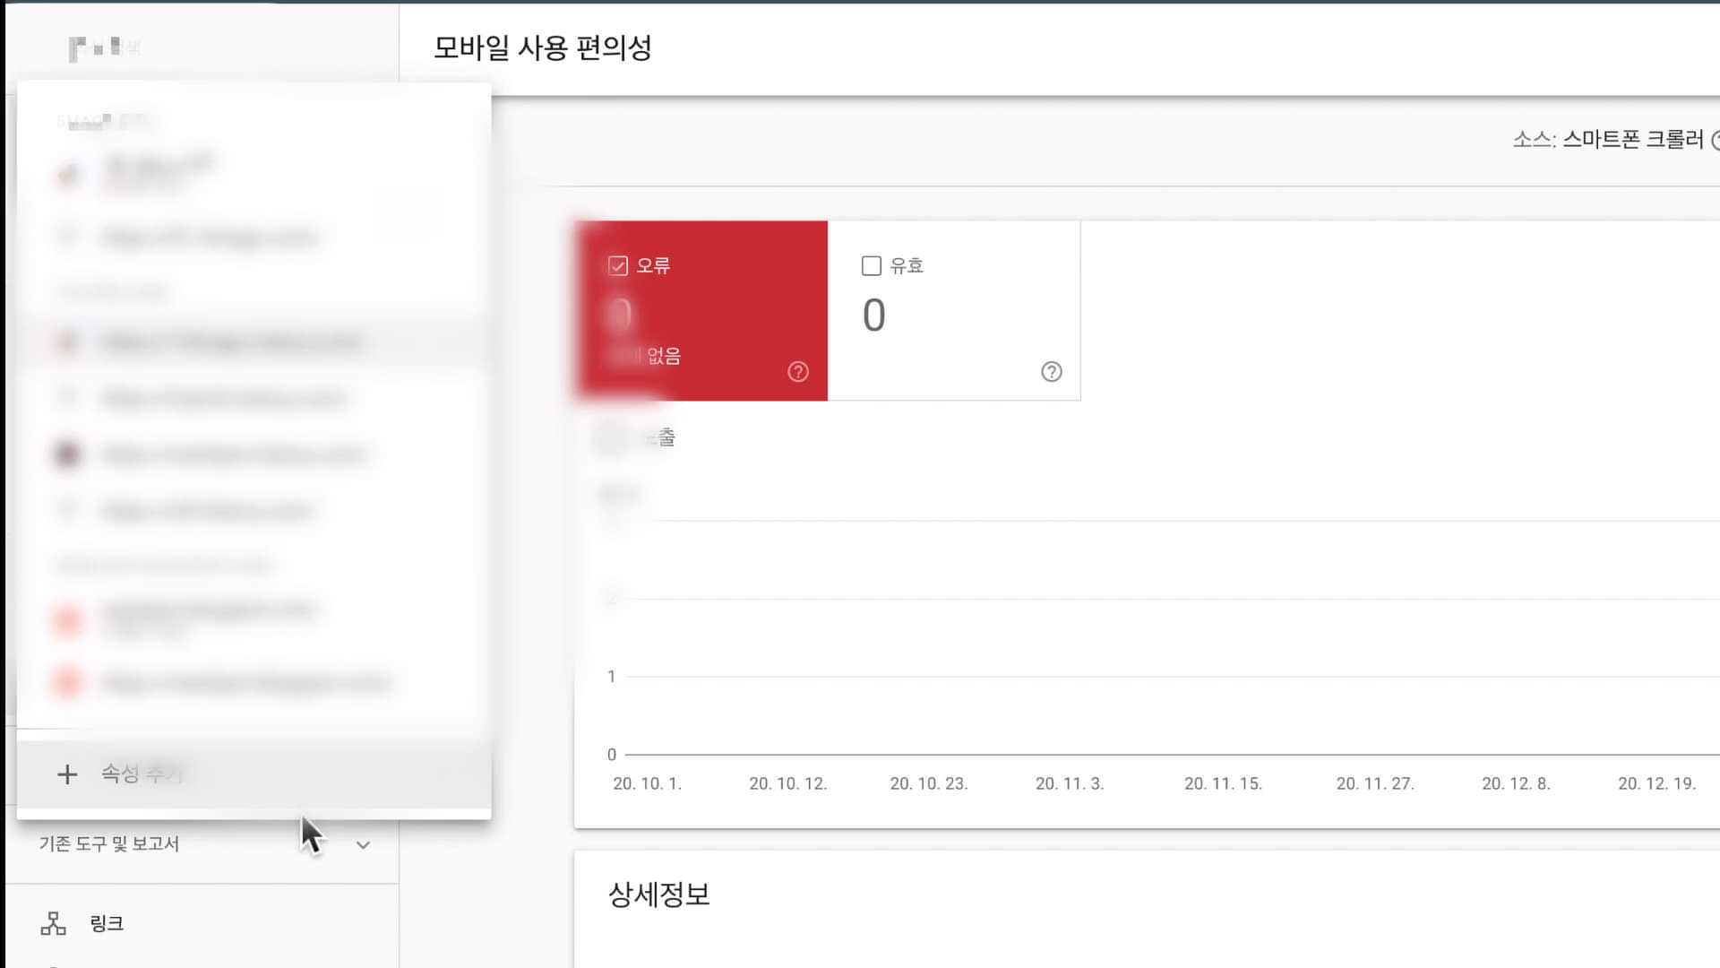
left_click(214, 780)
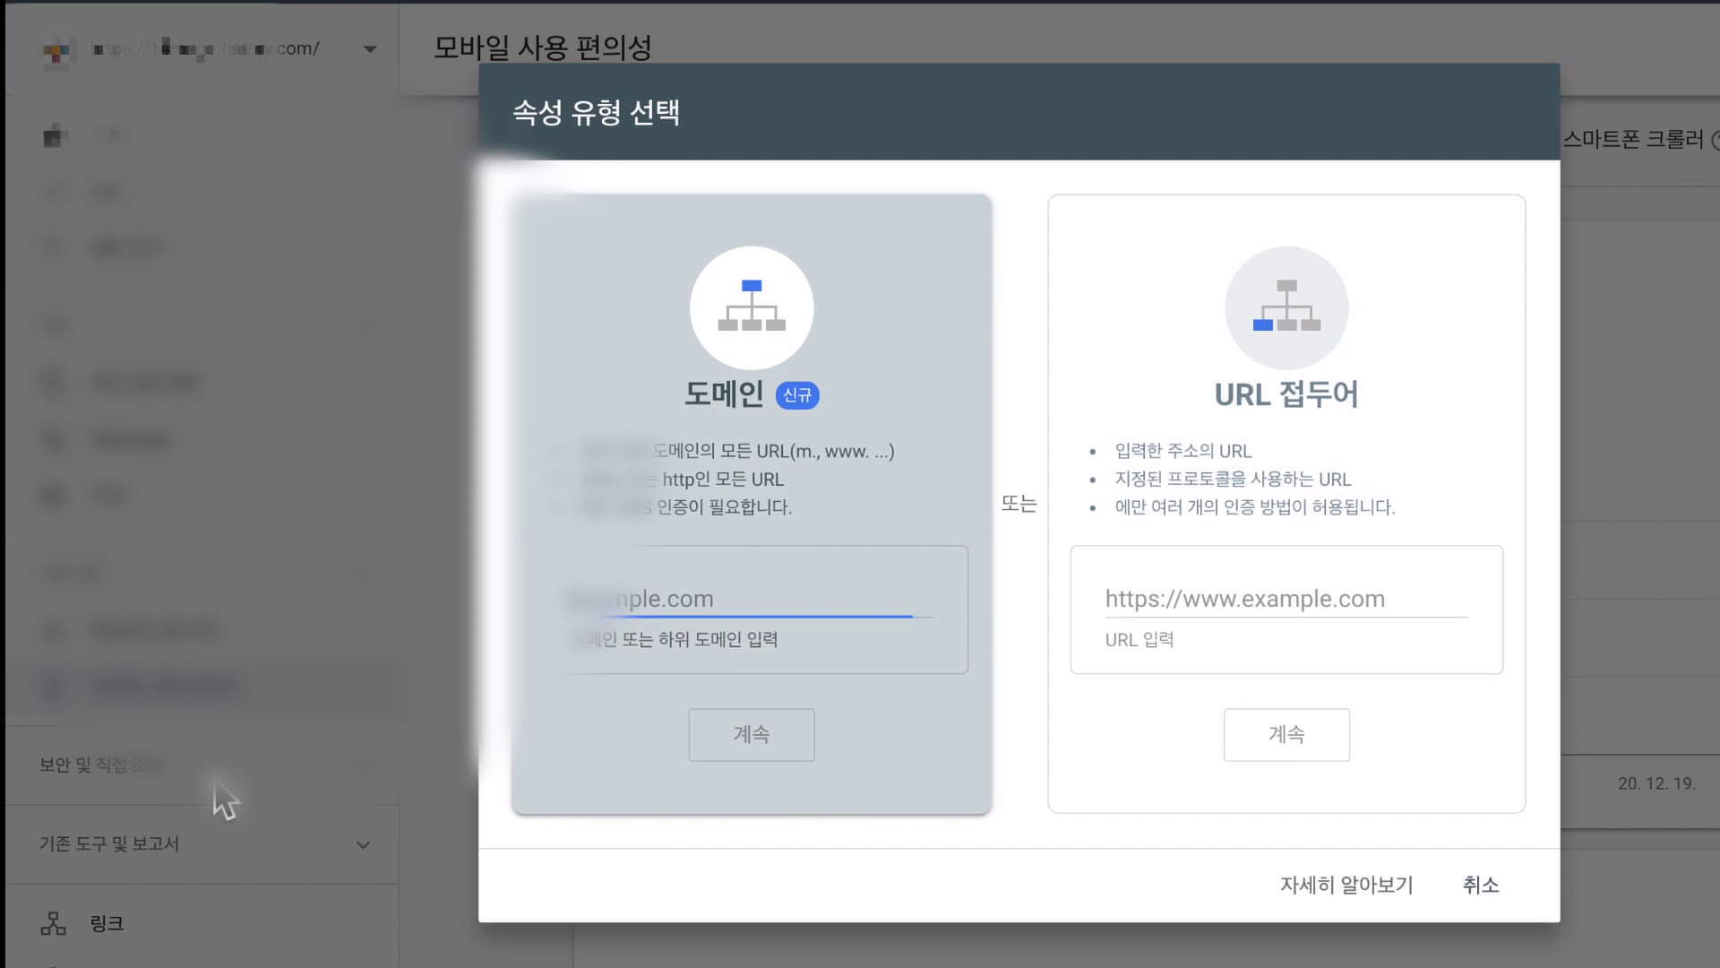
left_click(1306, 374)
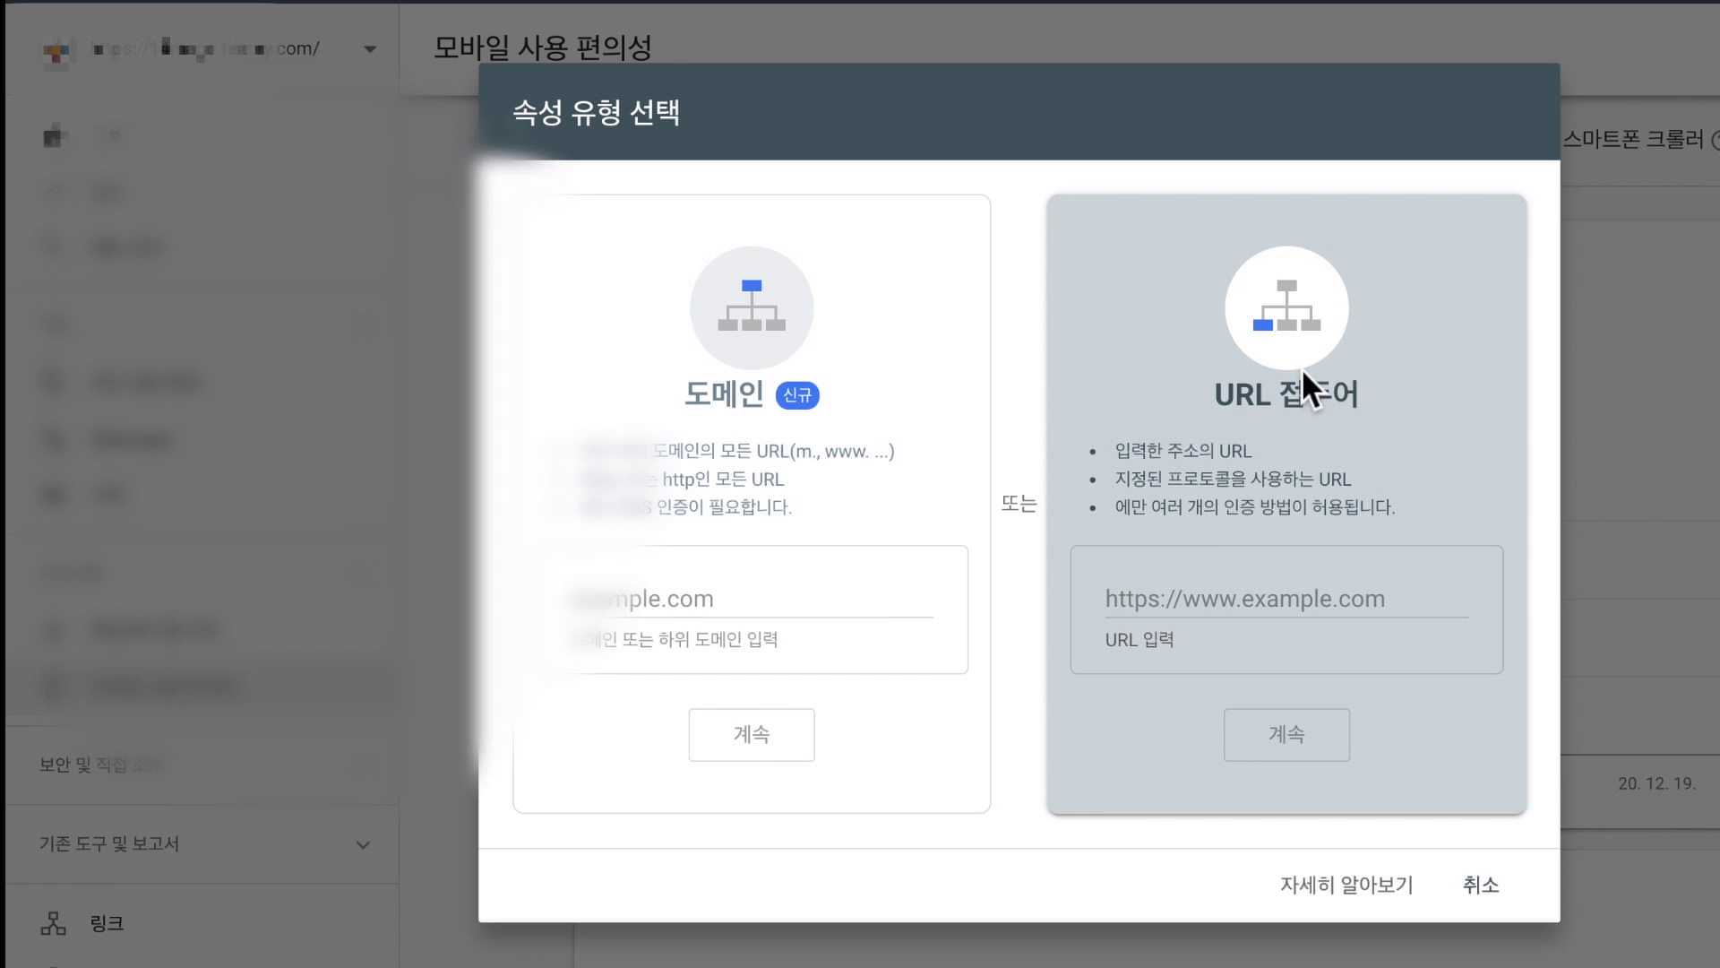
left_click(1256, 599)
key("ctrl+v")
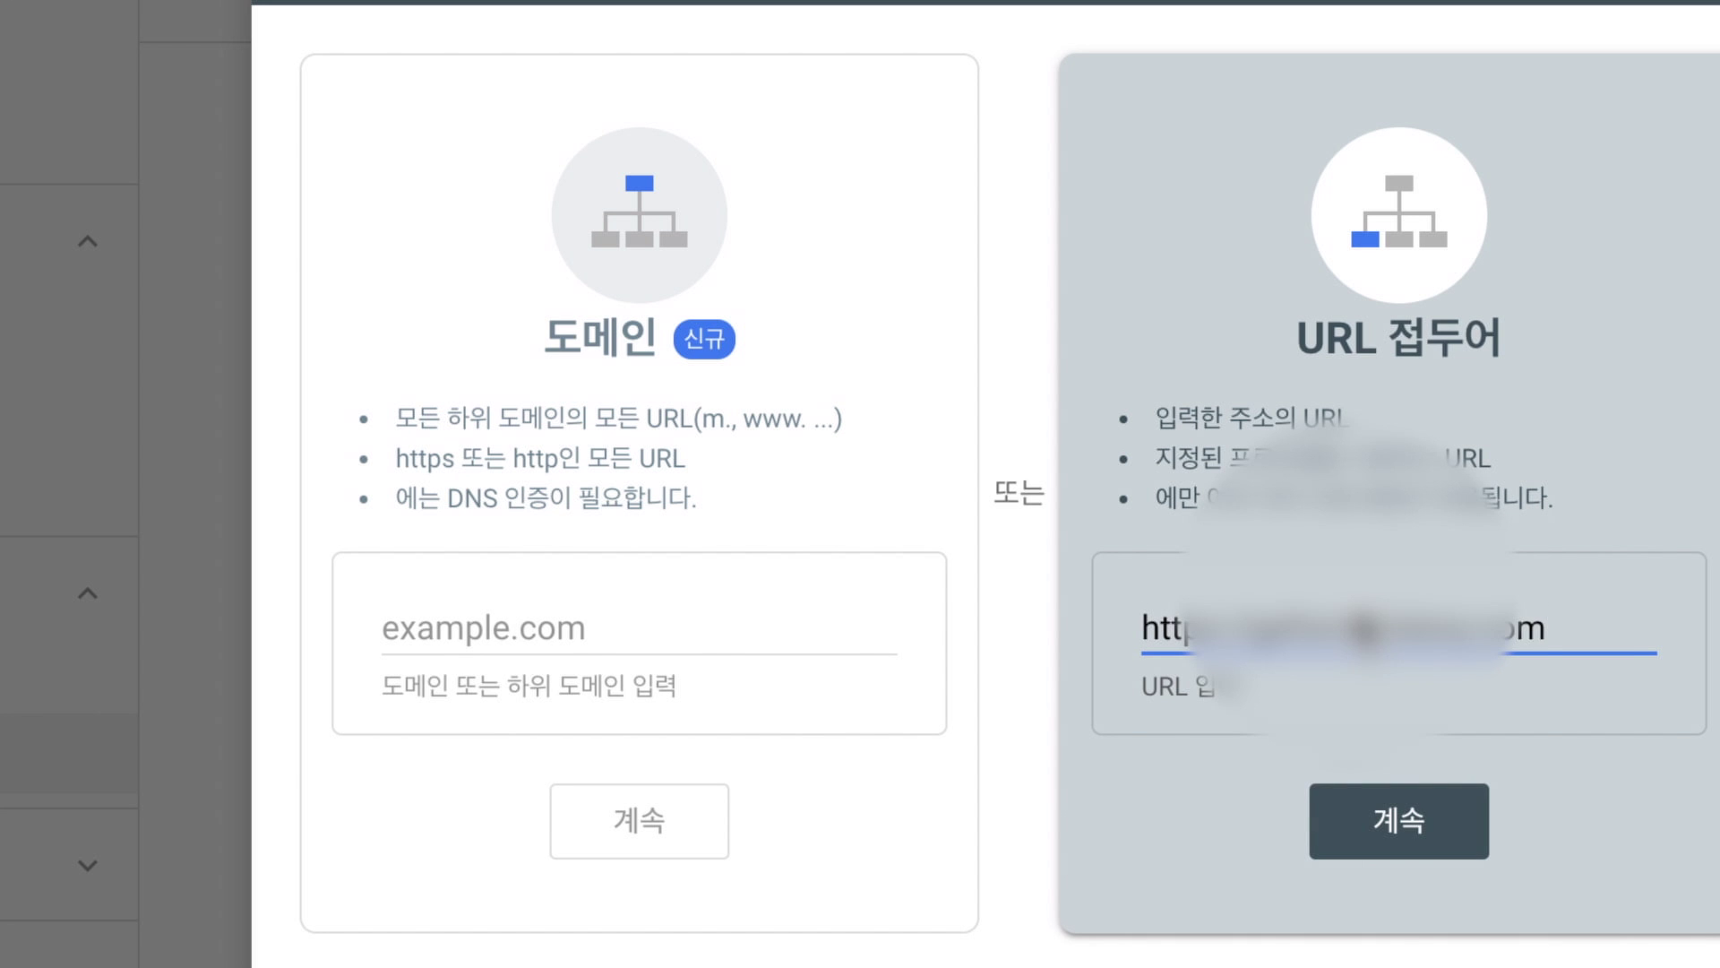
left_click(1460, 851)
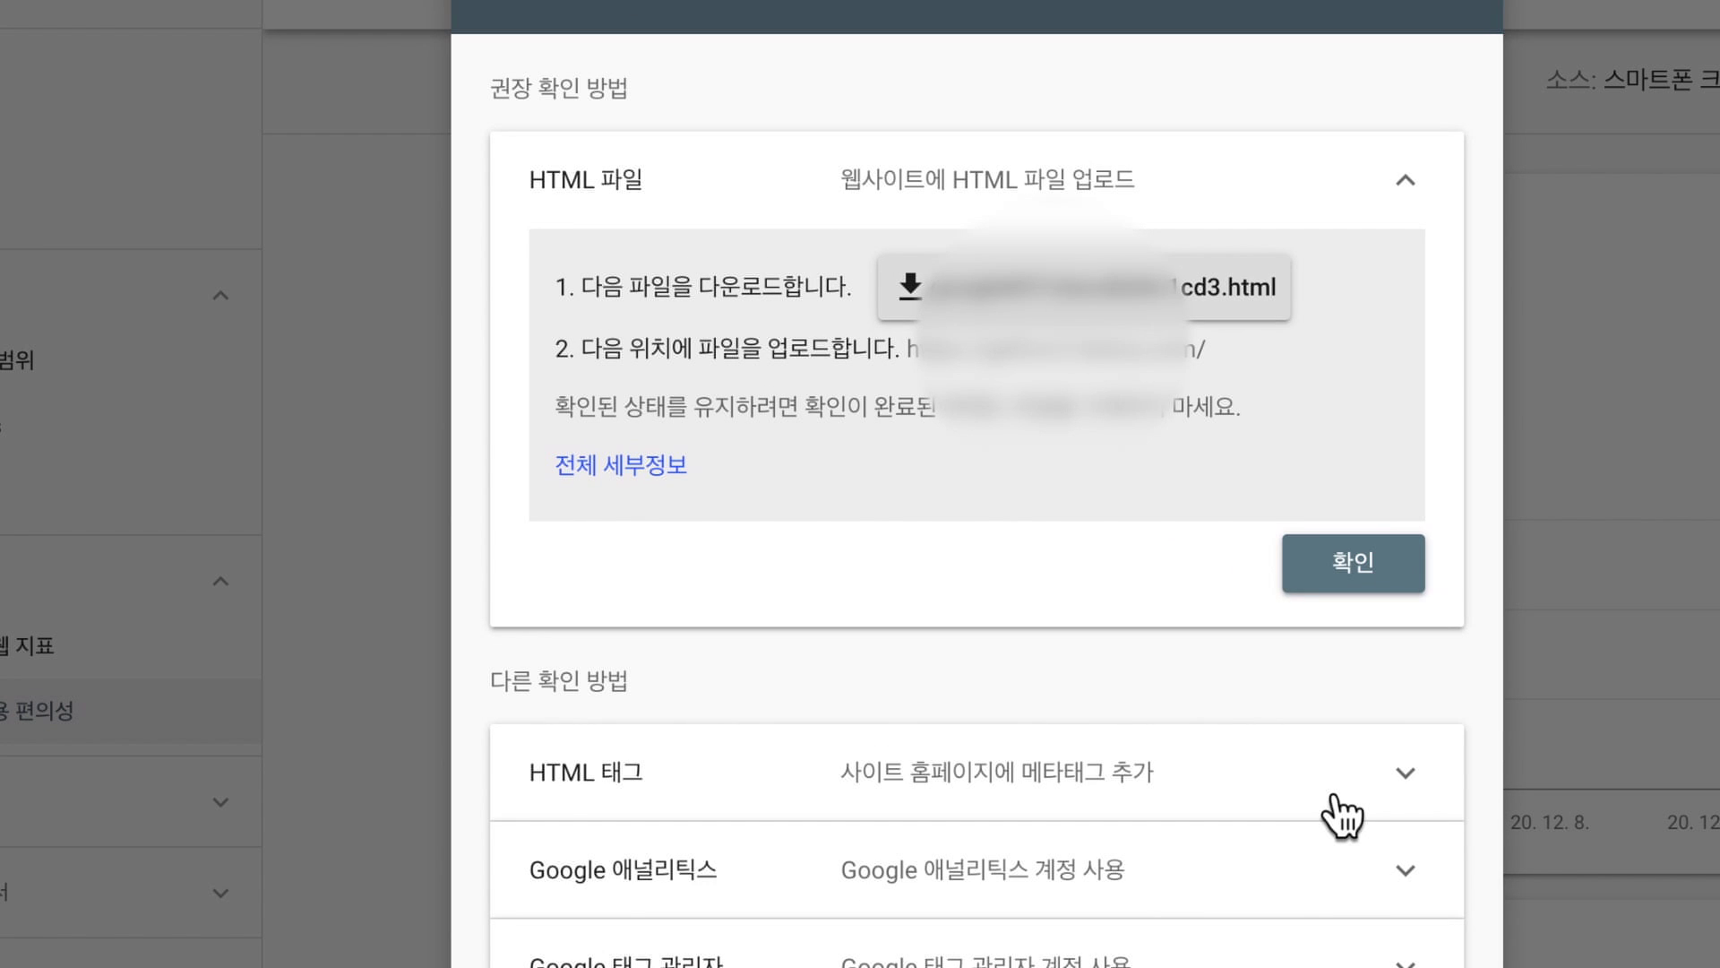
scroll(1470, 883, "down", 1)
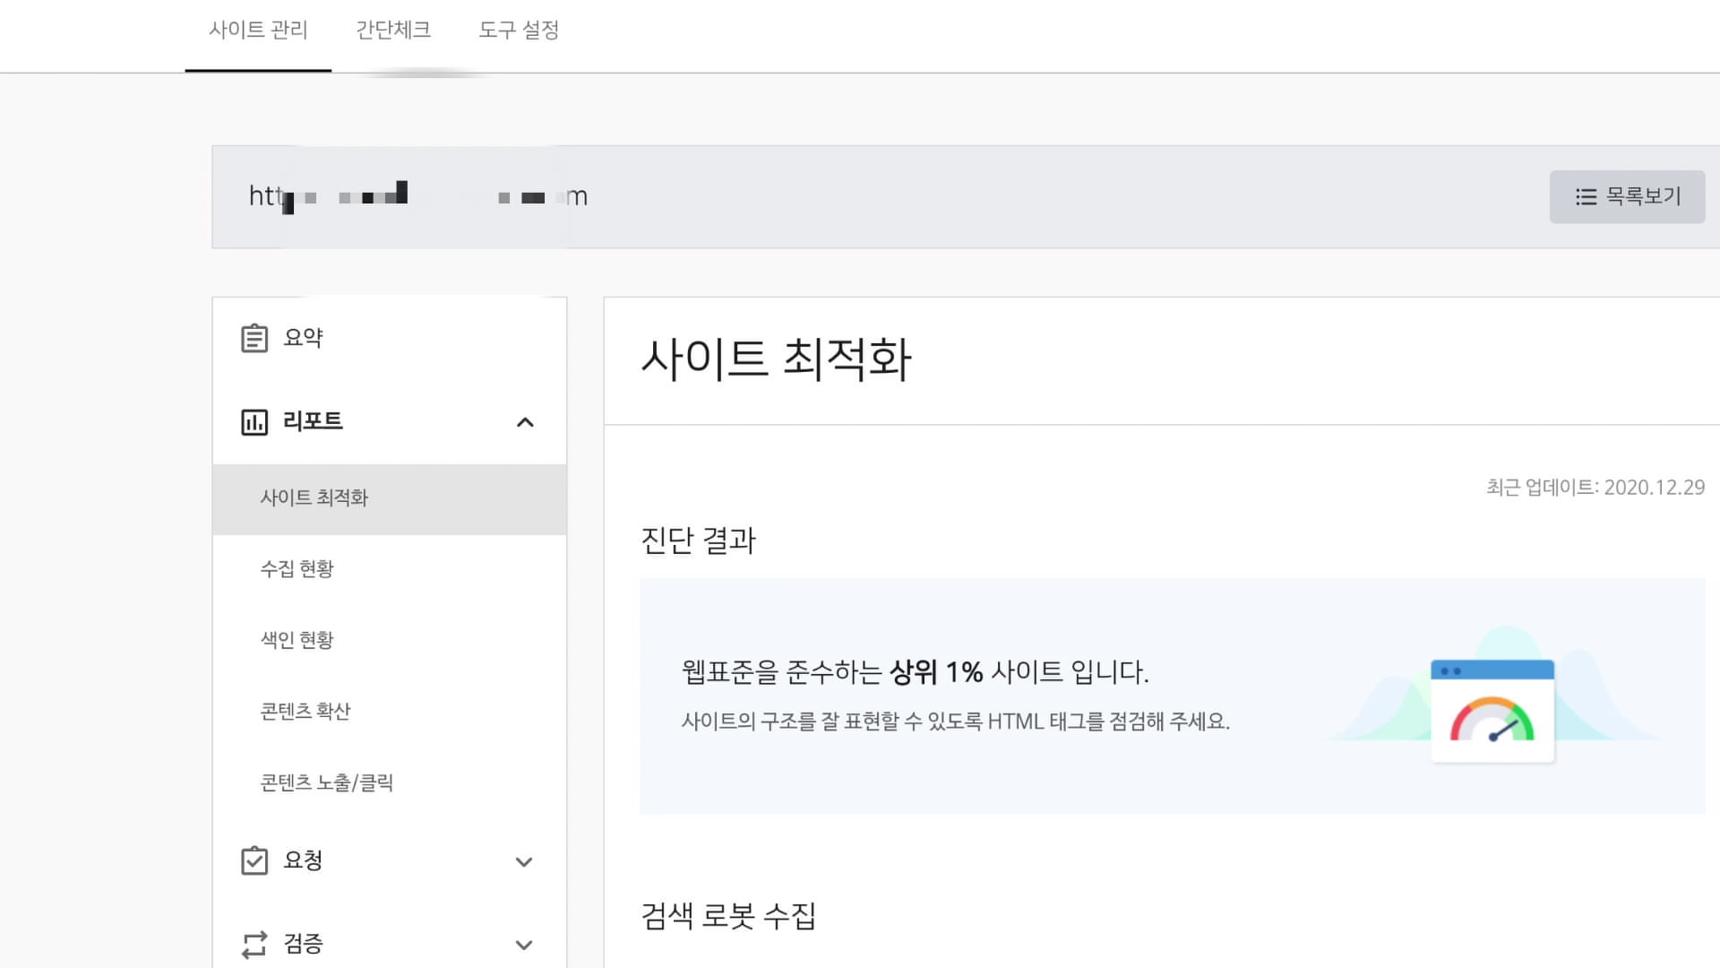
Switch to Naver Search Advisor and register the copied blog address as a new site, reaching the ownership verification page
left_click(269, 65)
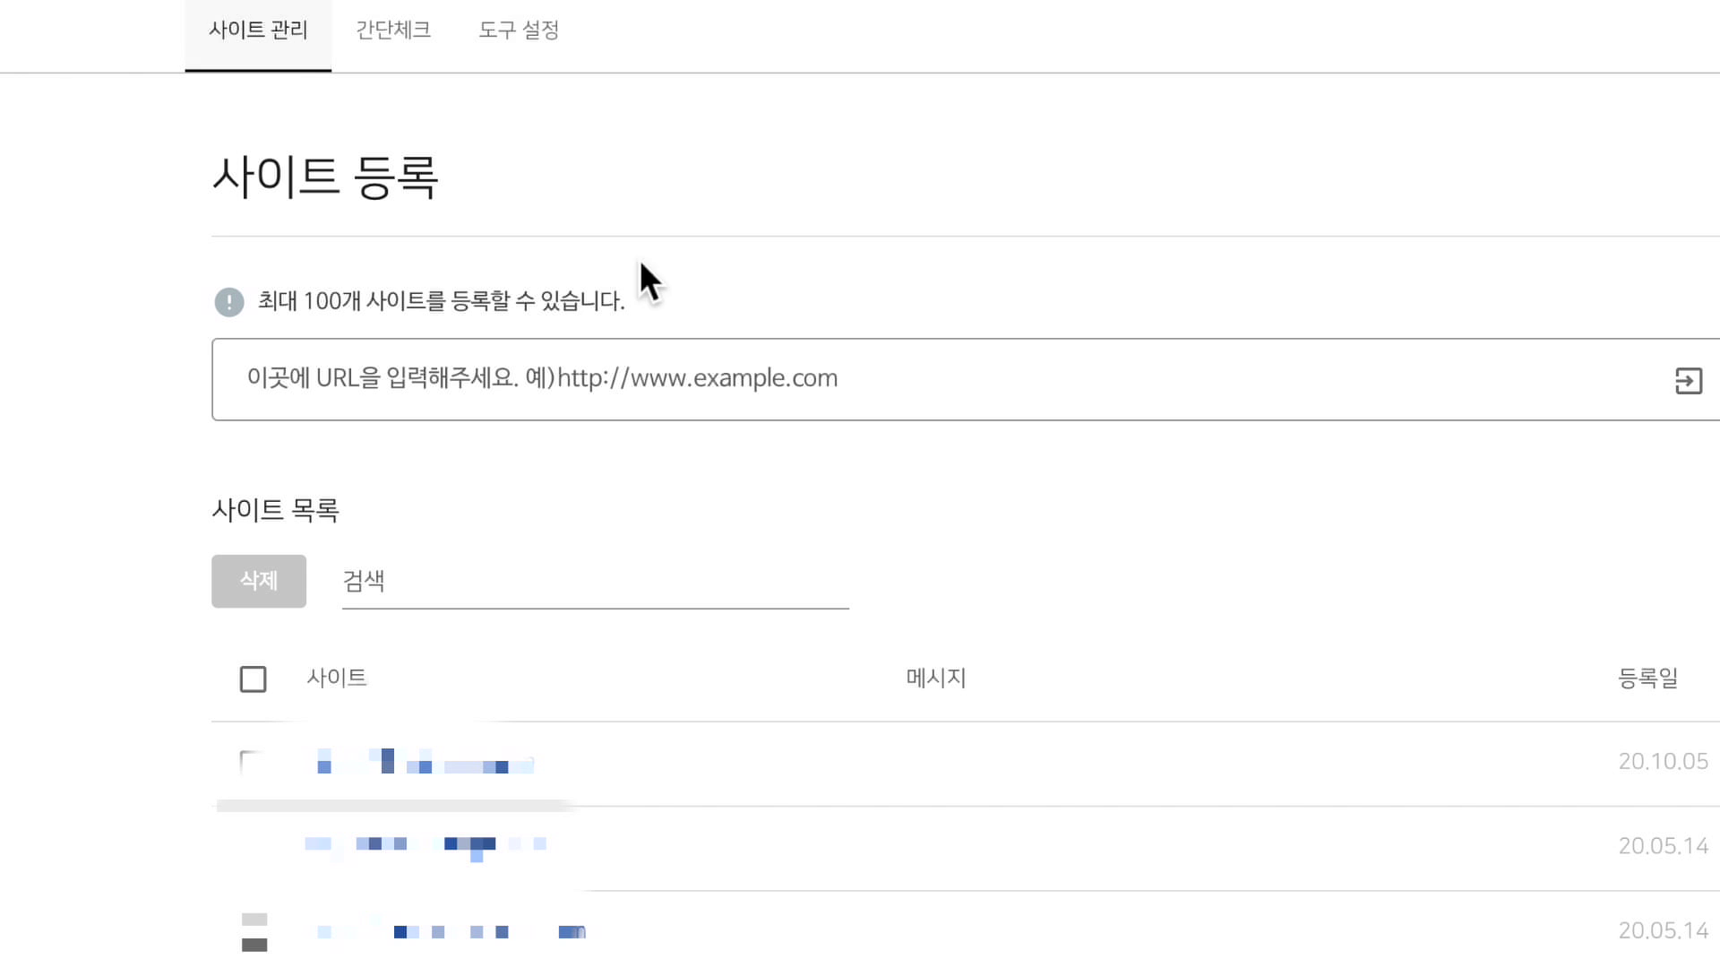
left_click(451, 385)
key("ctrl+v")
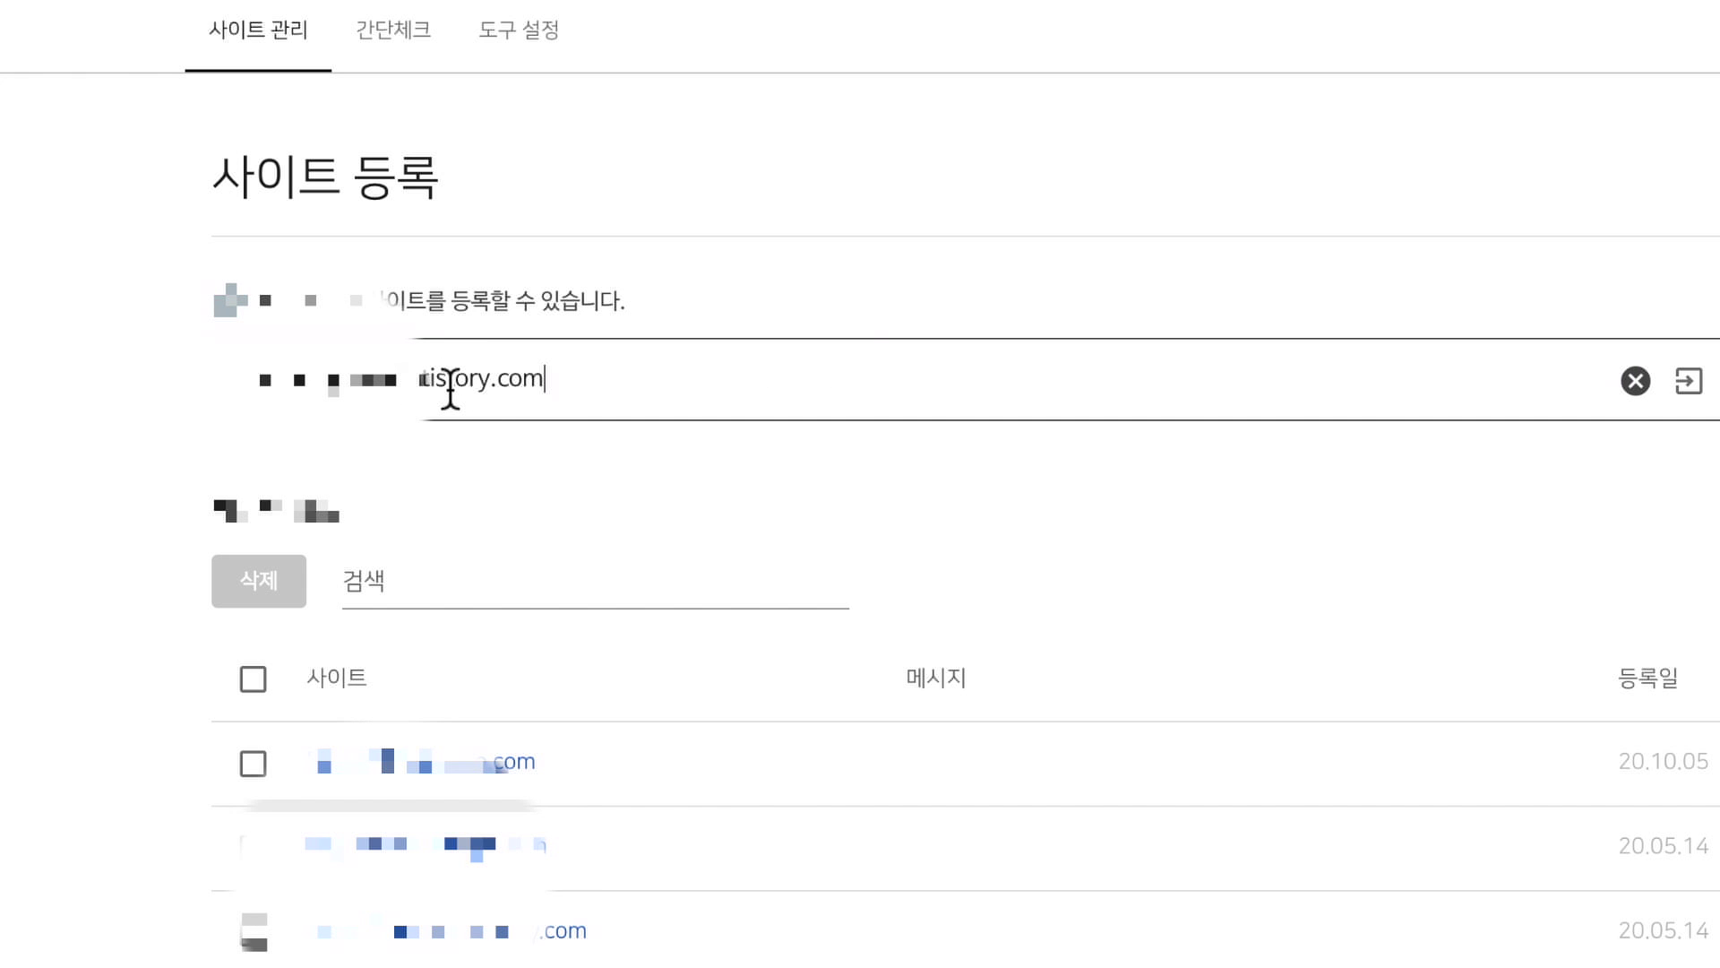
left_click(1693, 392)
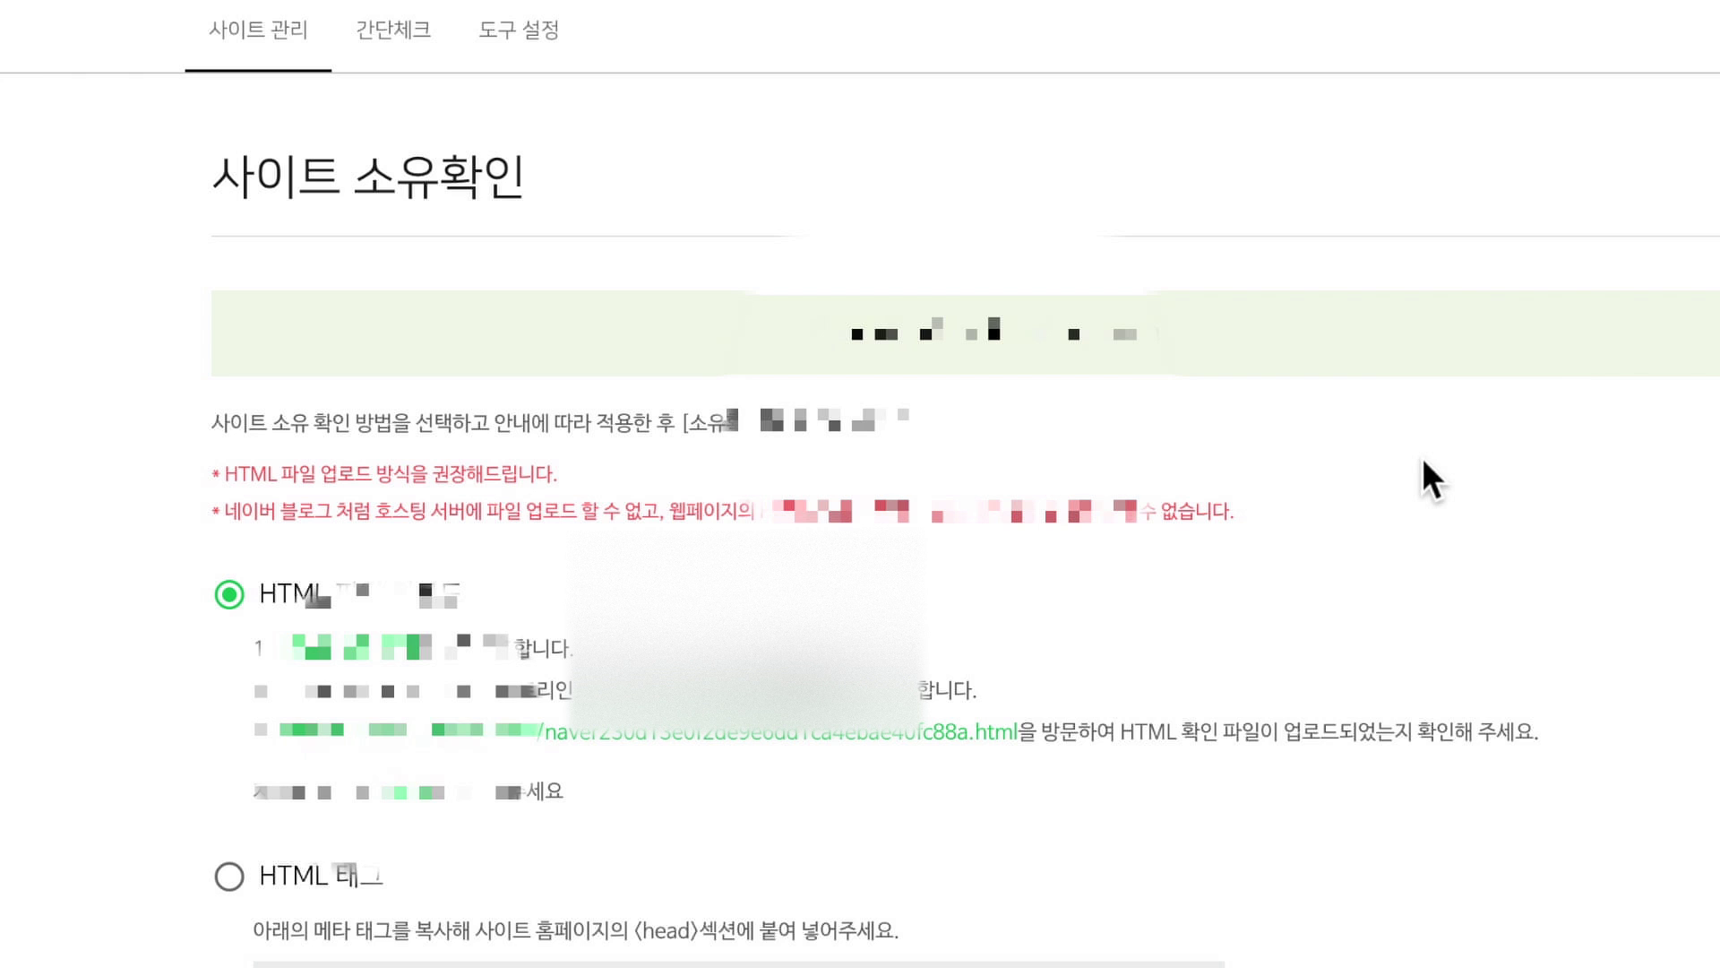
scroll(1422, 457, "down", 2)
scroll(1422, 457, "up", 1)
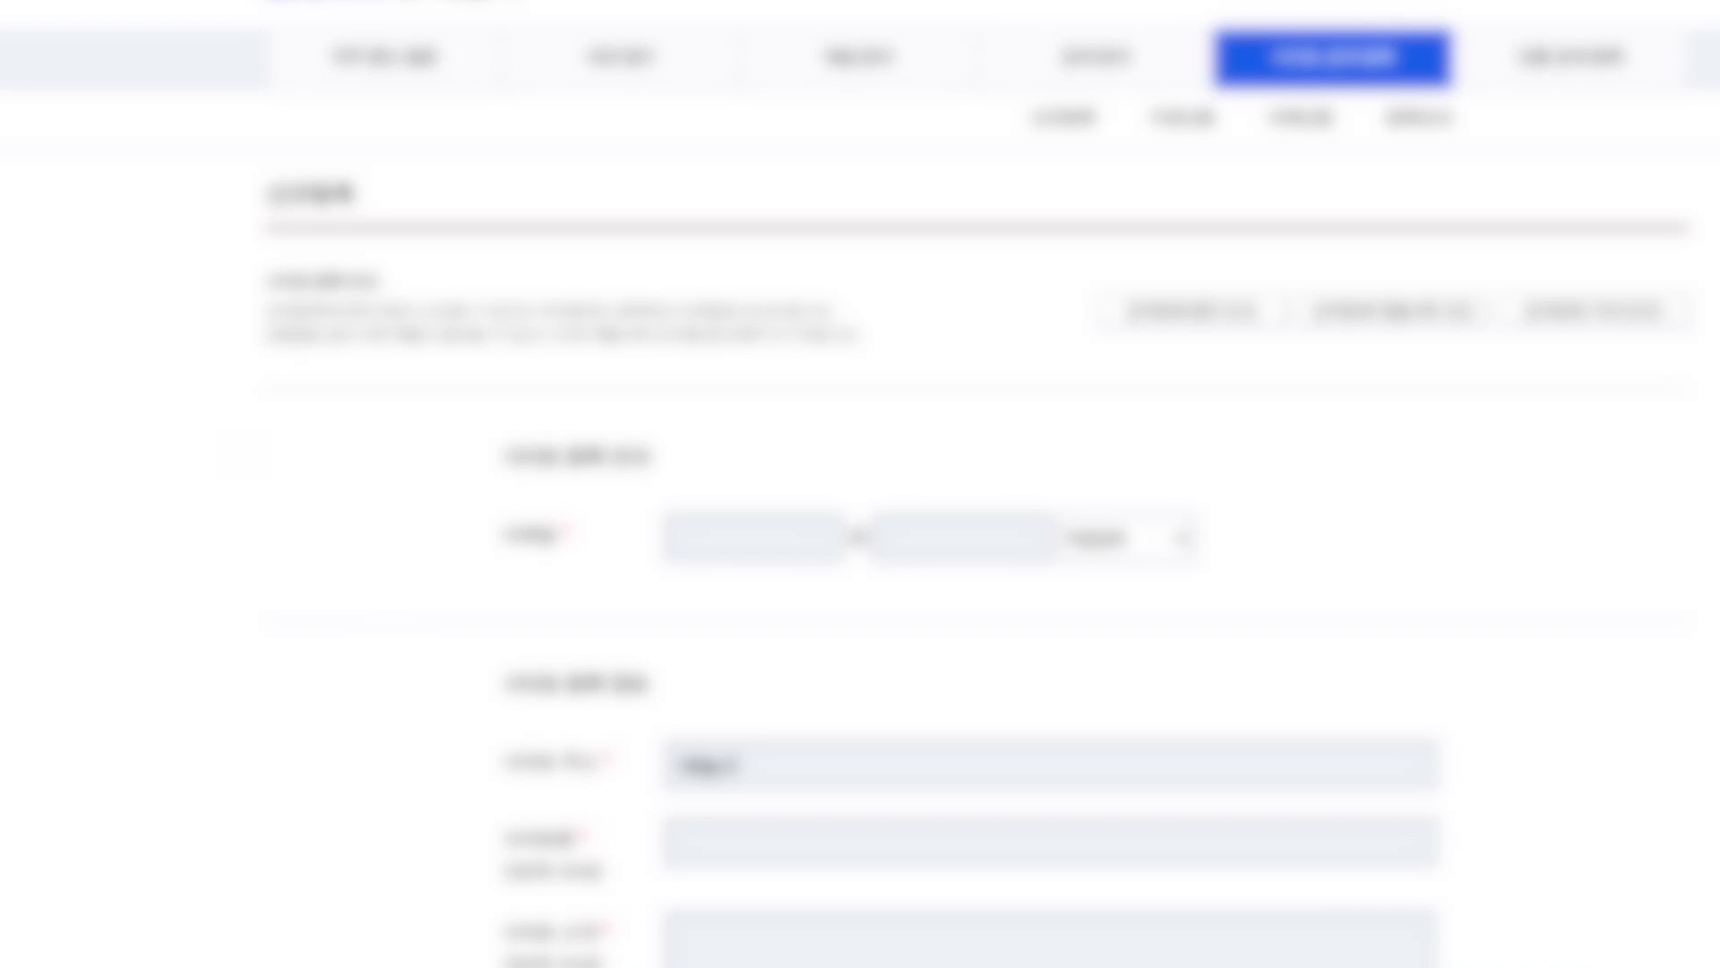
In Zum's new site registration form, fill in the contact's e-mail address, choosing its domain from the provided options
scroll(844, 333, "down", 2)
left_click(768, 345)
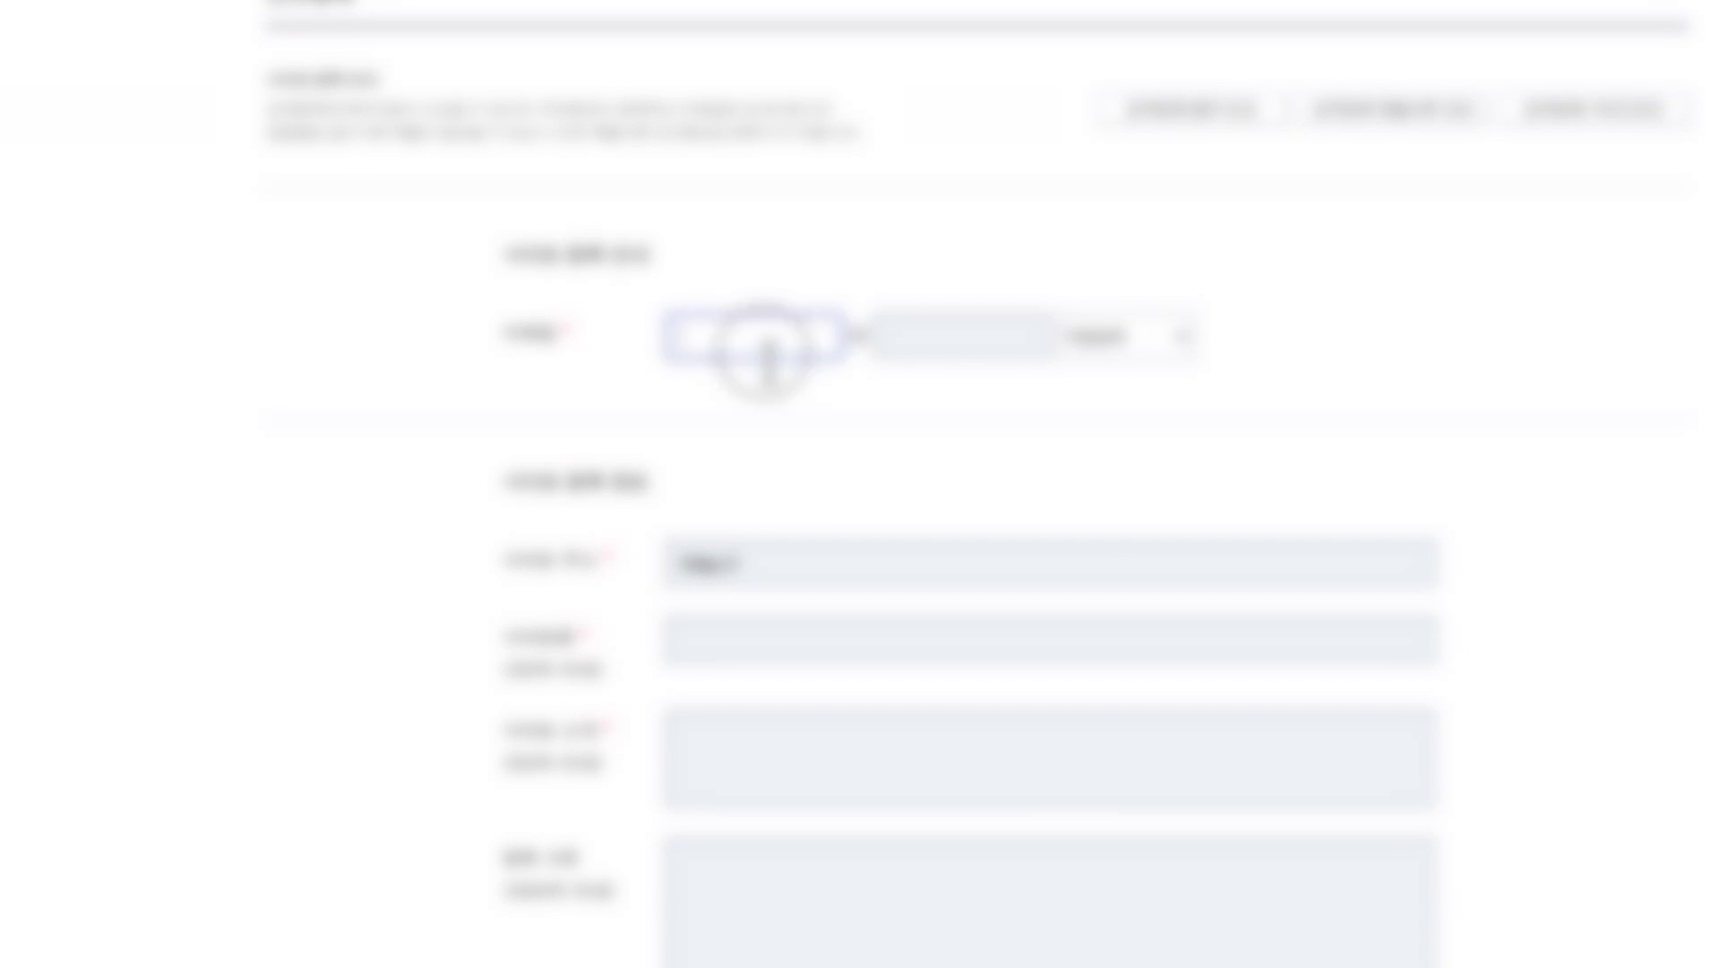
type("1000")
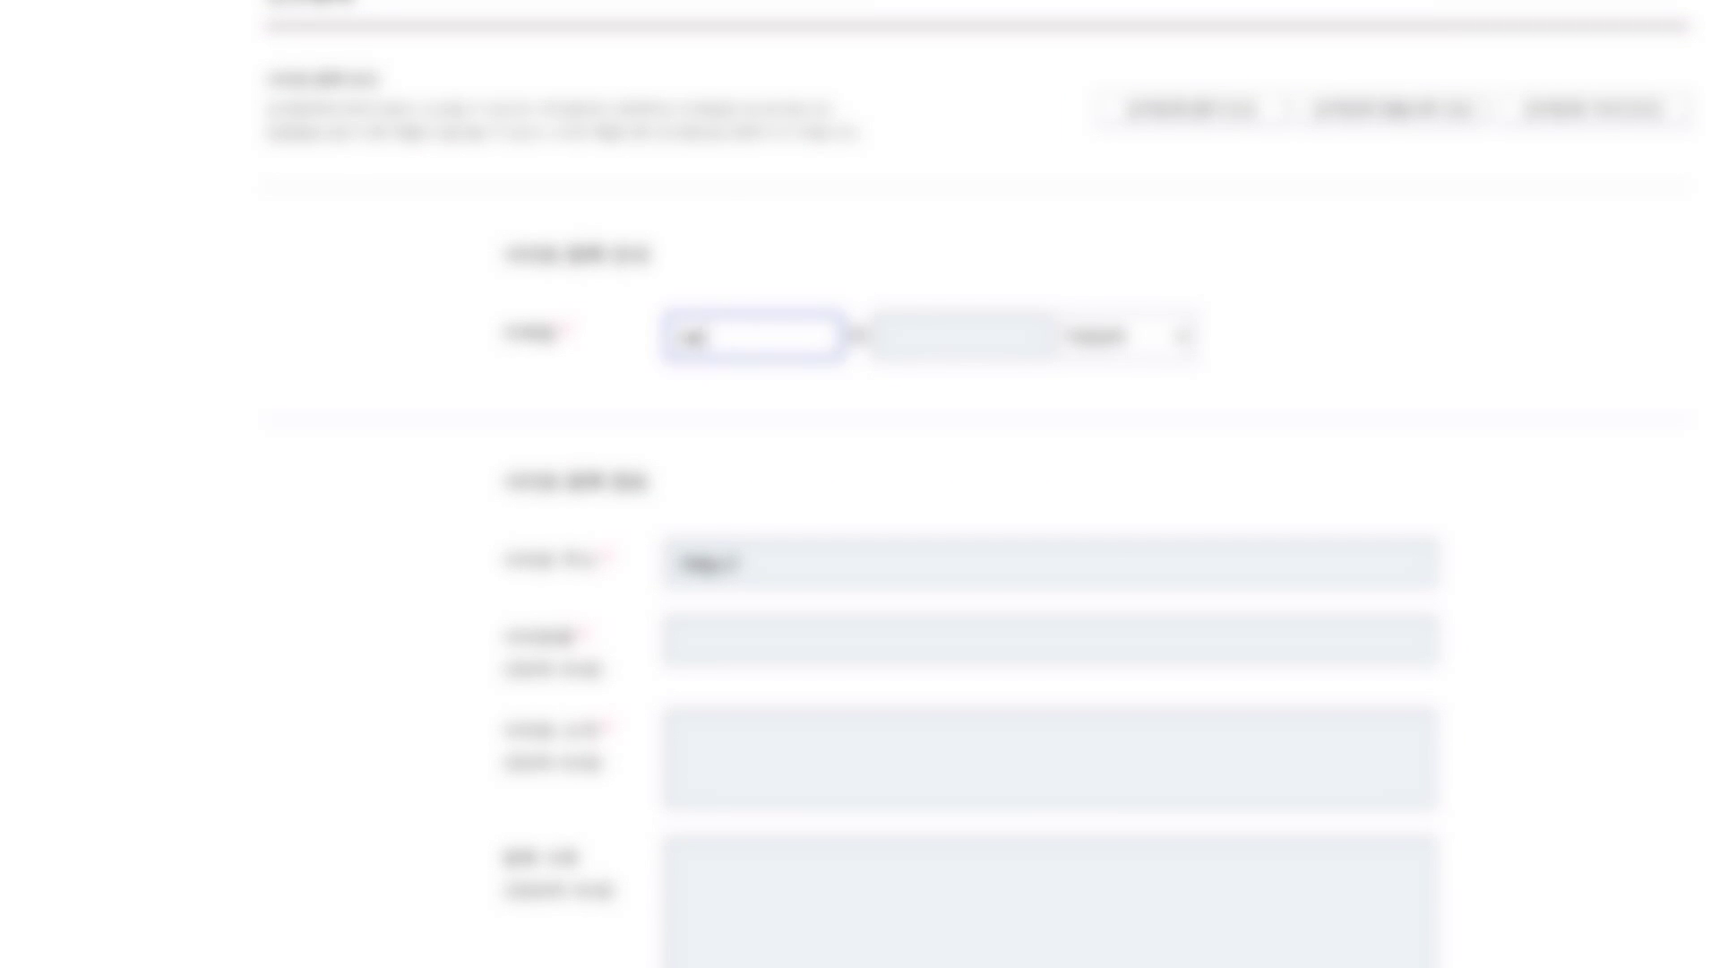
left_click(558, 372)
type("0")
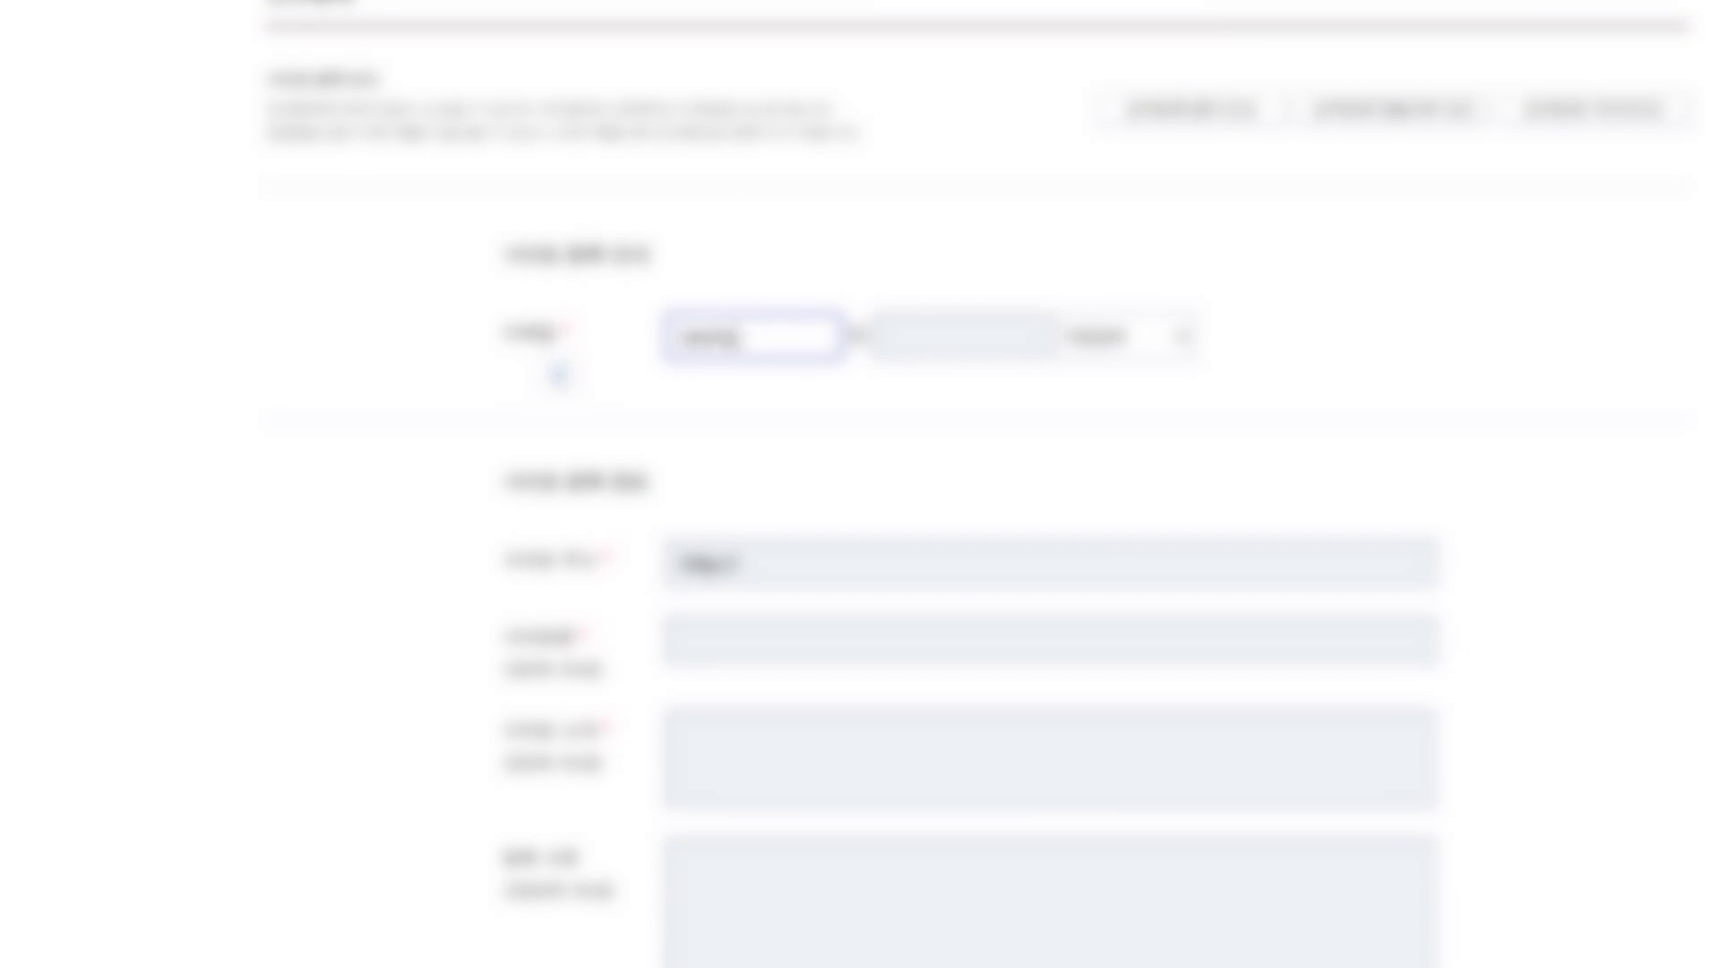
type("0000")
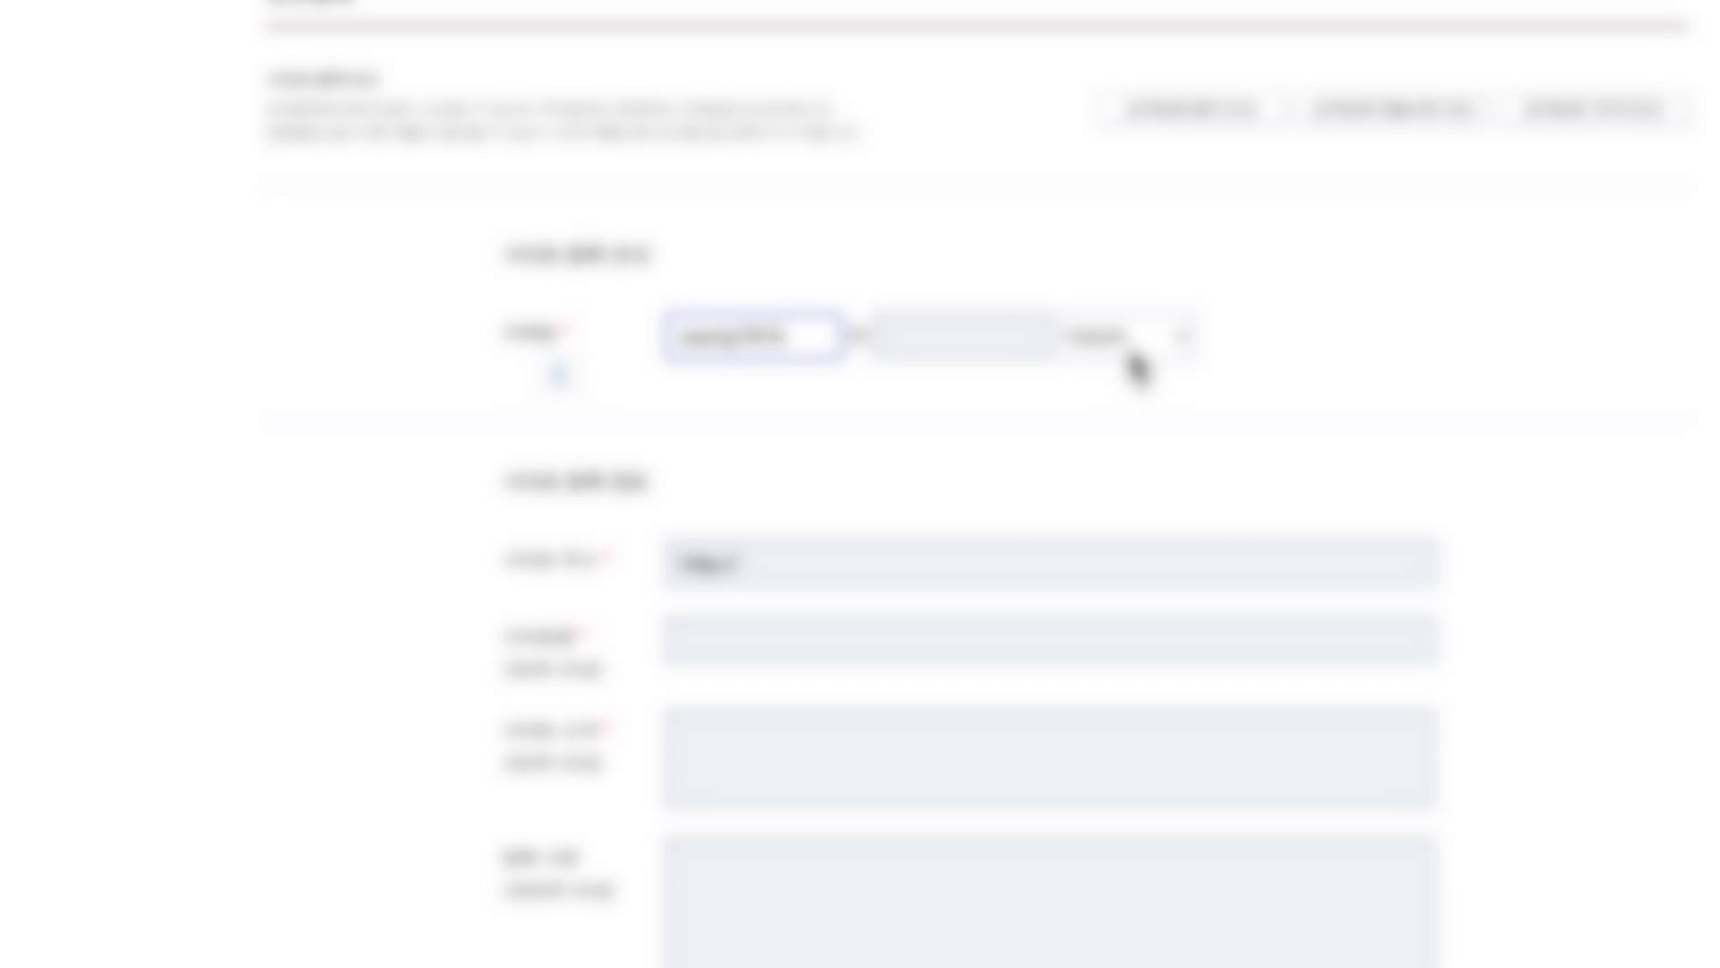
left_click(1131, 345)
left_click(1133, 399)
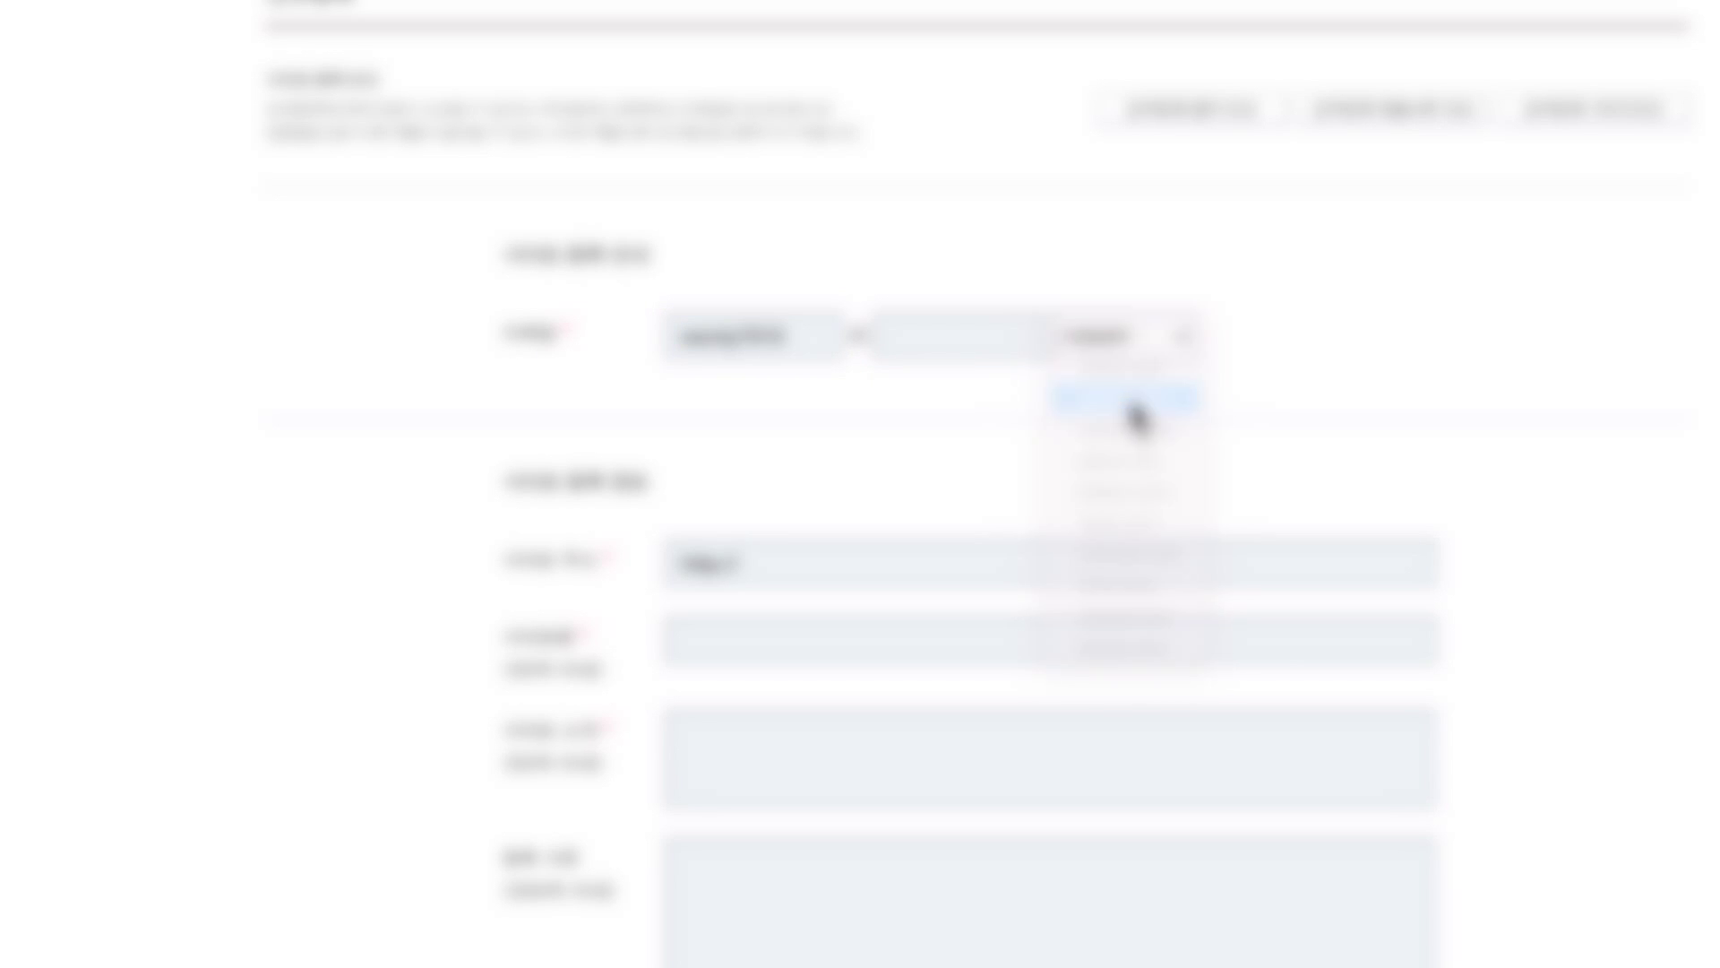
left_click_drag(793, 567, 433, 576)
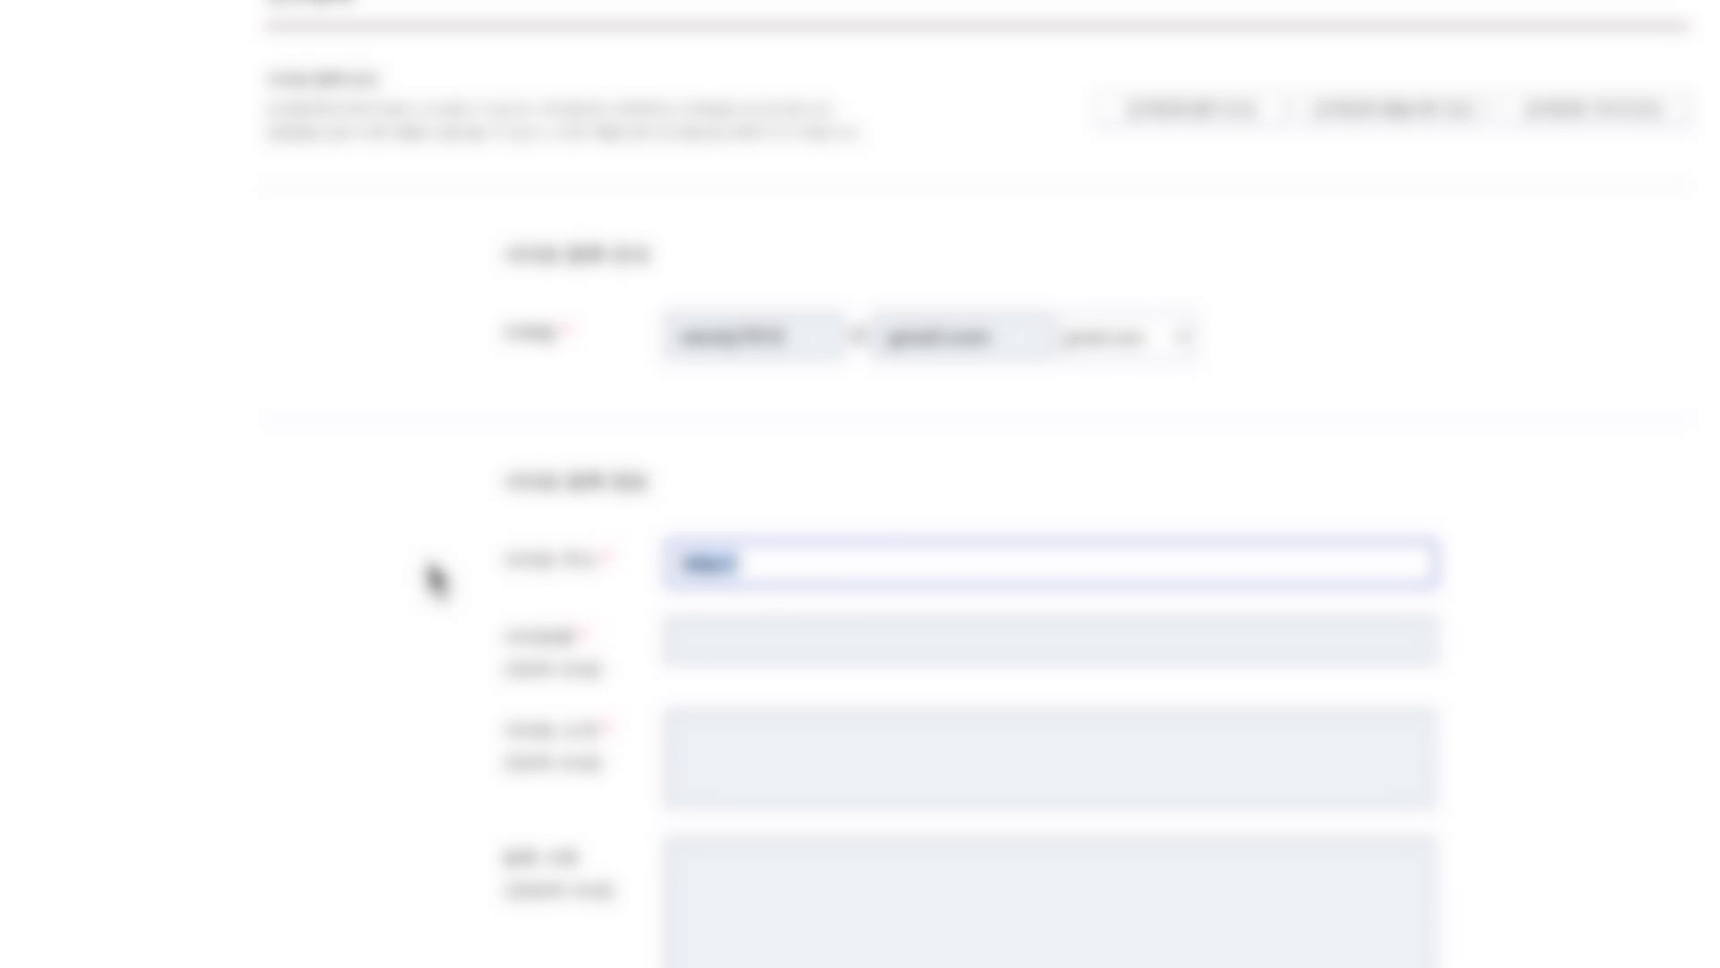
type("https://gitlab.example.com")
left_click(780, 641)
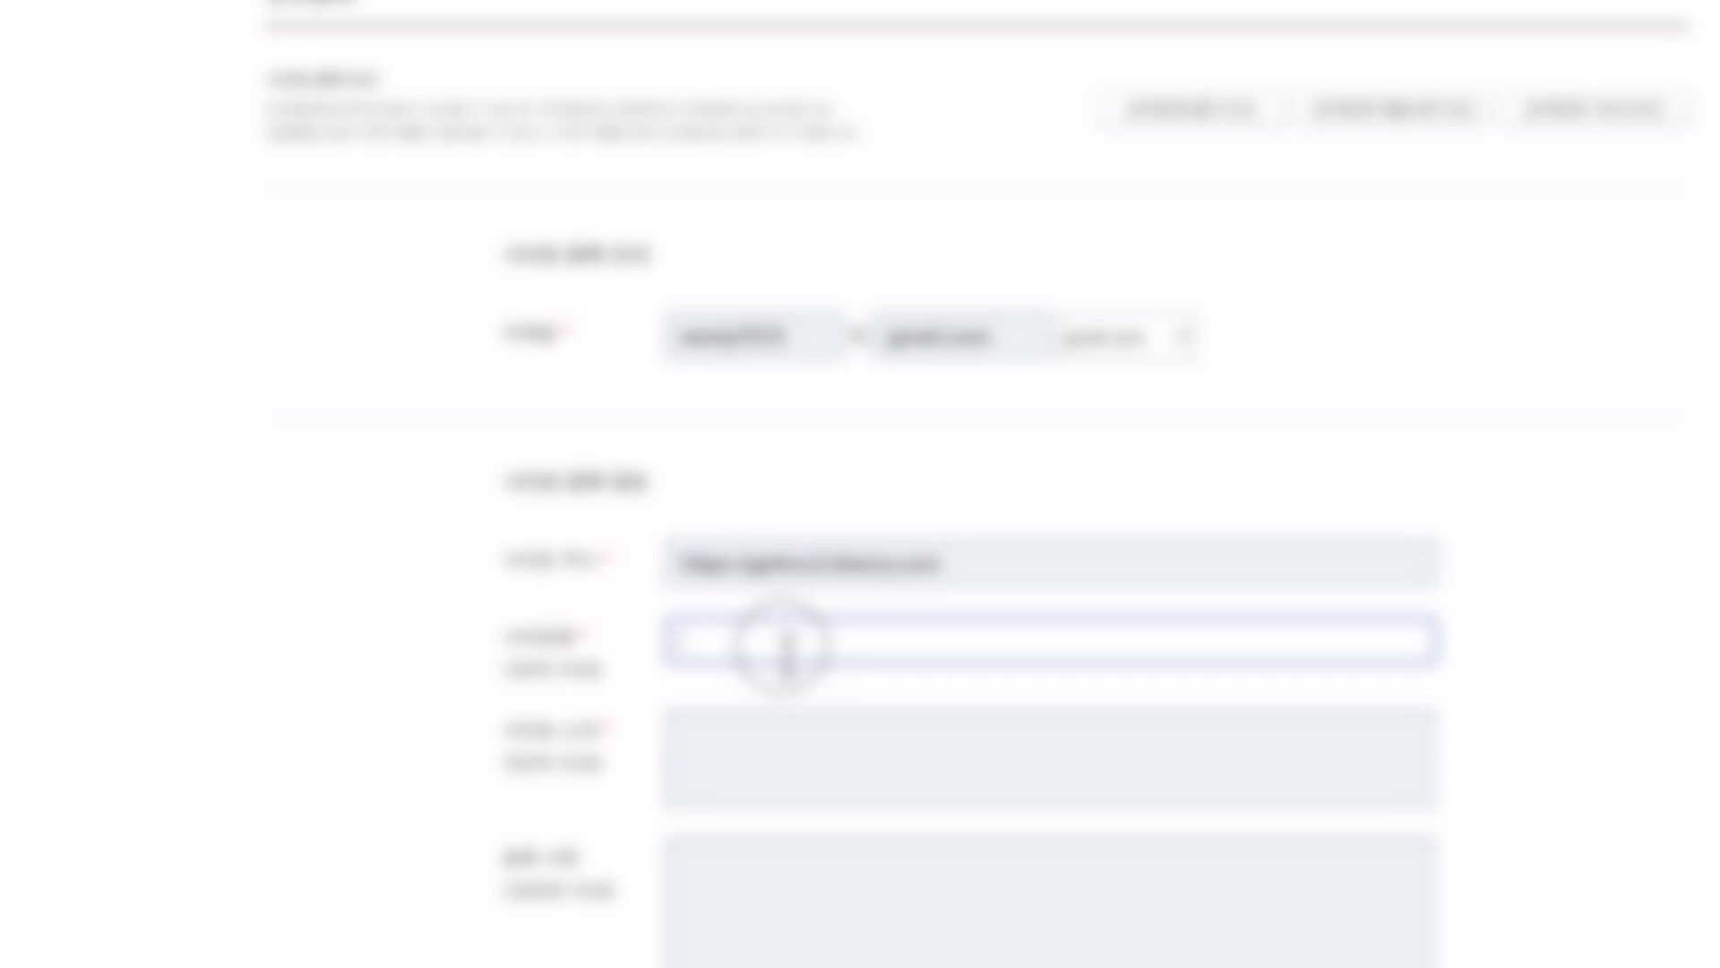
type("abc")
key("BackSpace")
key("BackSpace")
key("BackSpace")
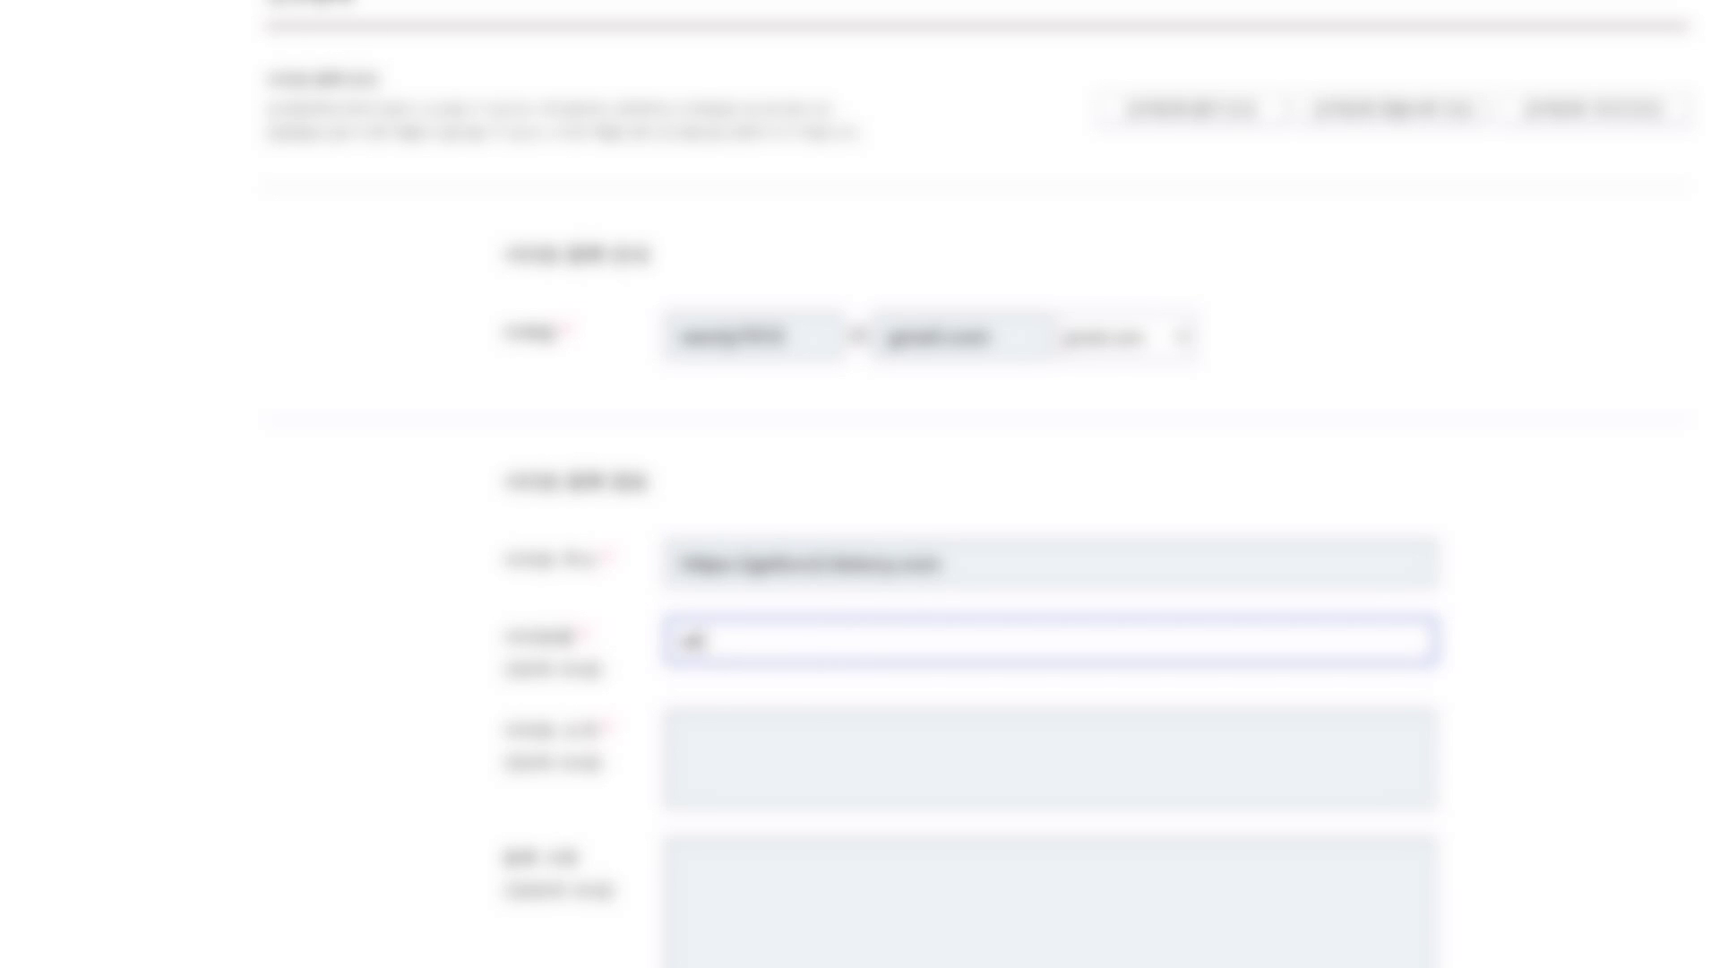
type("abcd")
Write a short introduction of the blog in the required site description field, within 50 characters
left_click(826, 742)
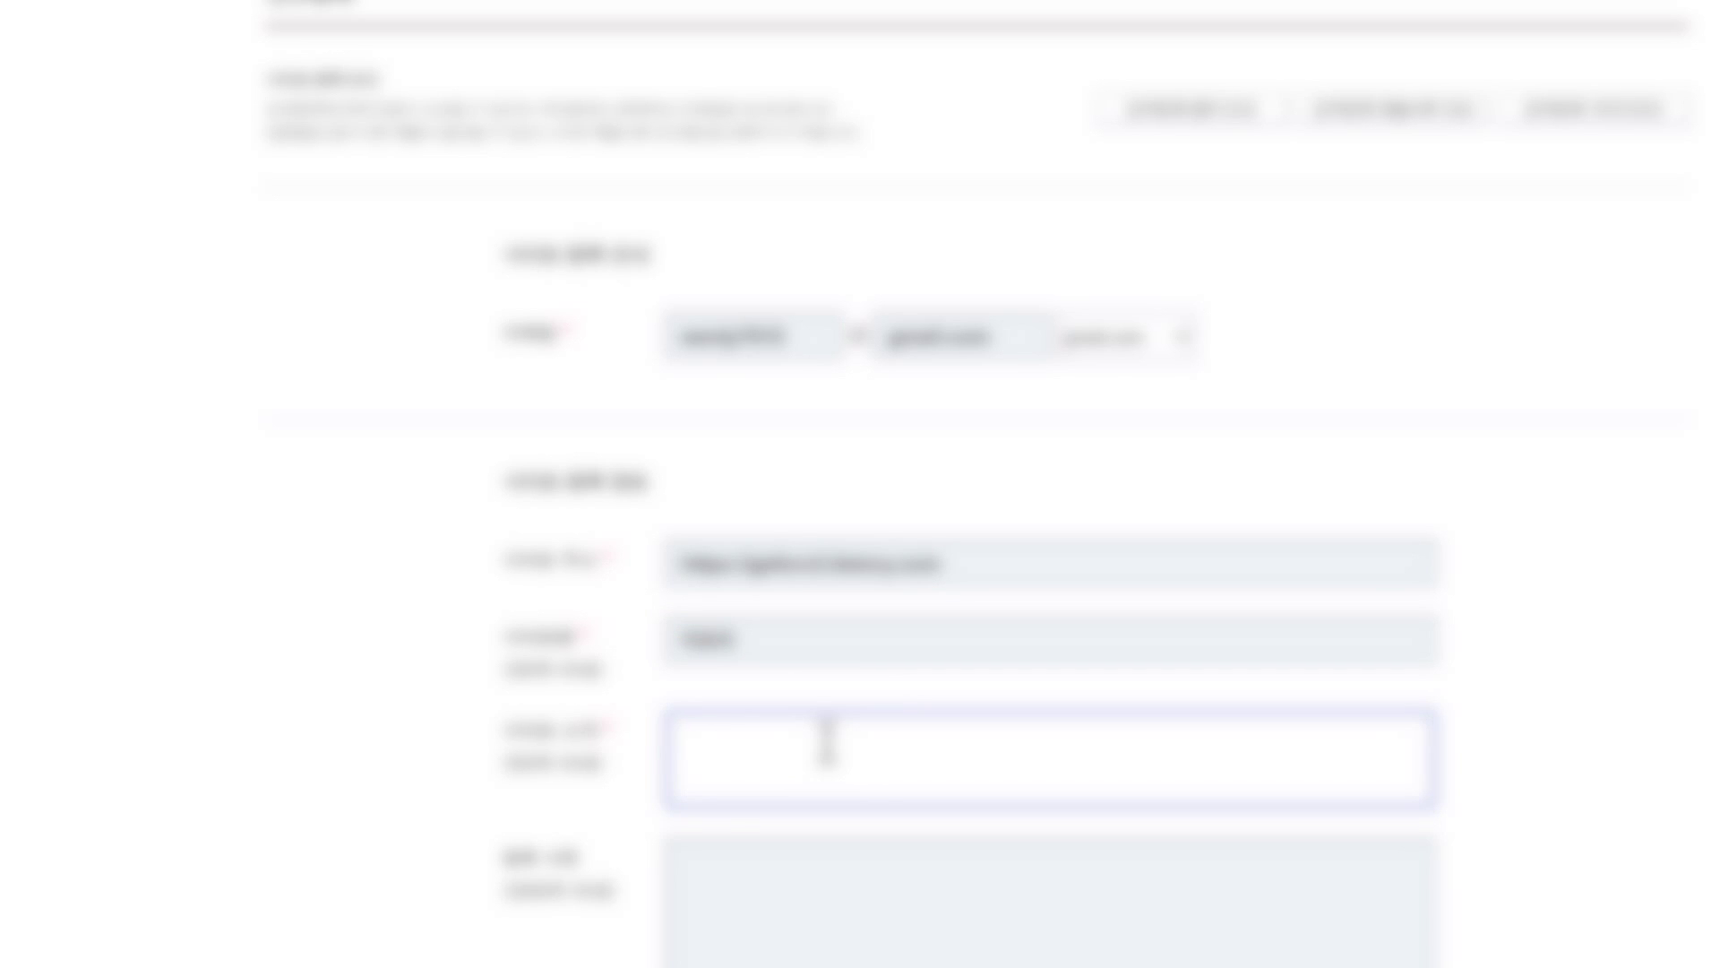
type("abcd efgh")
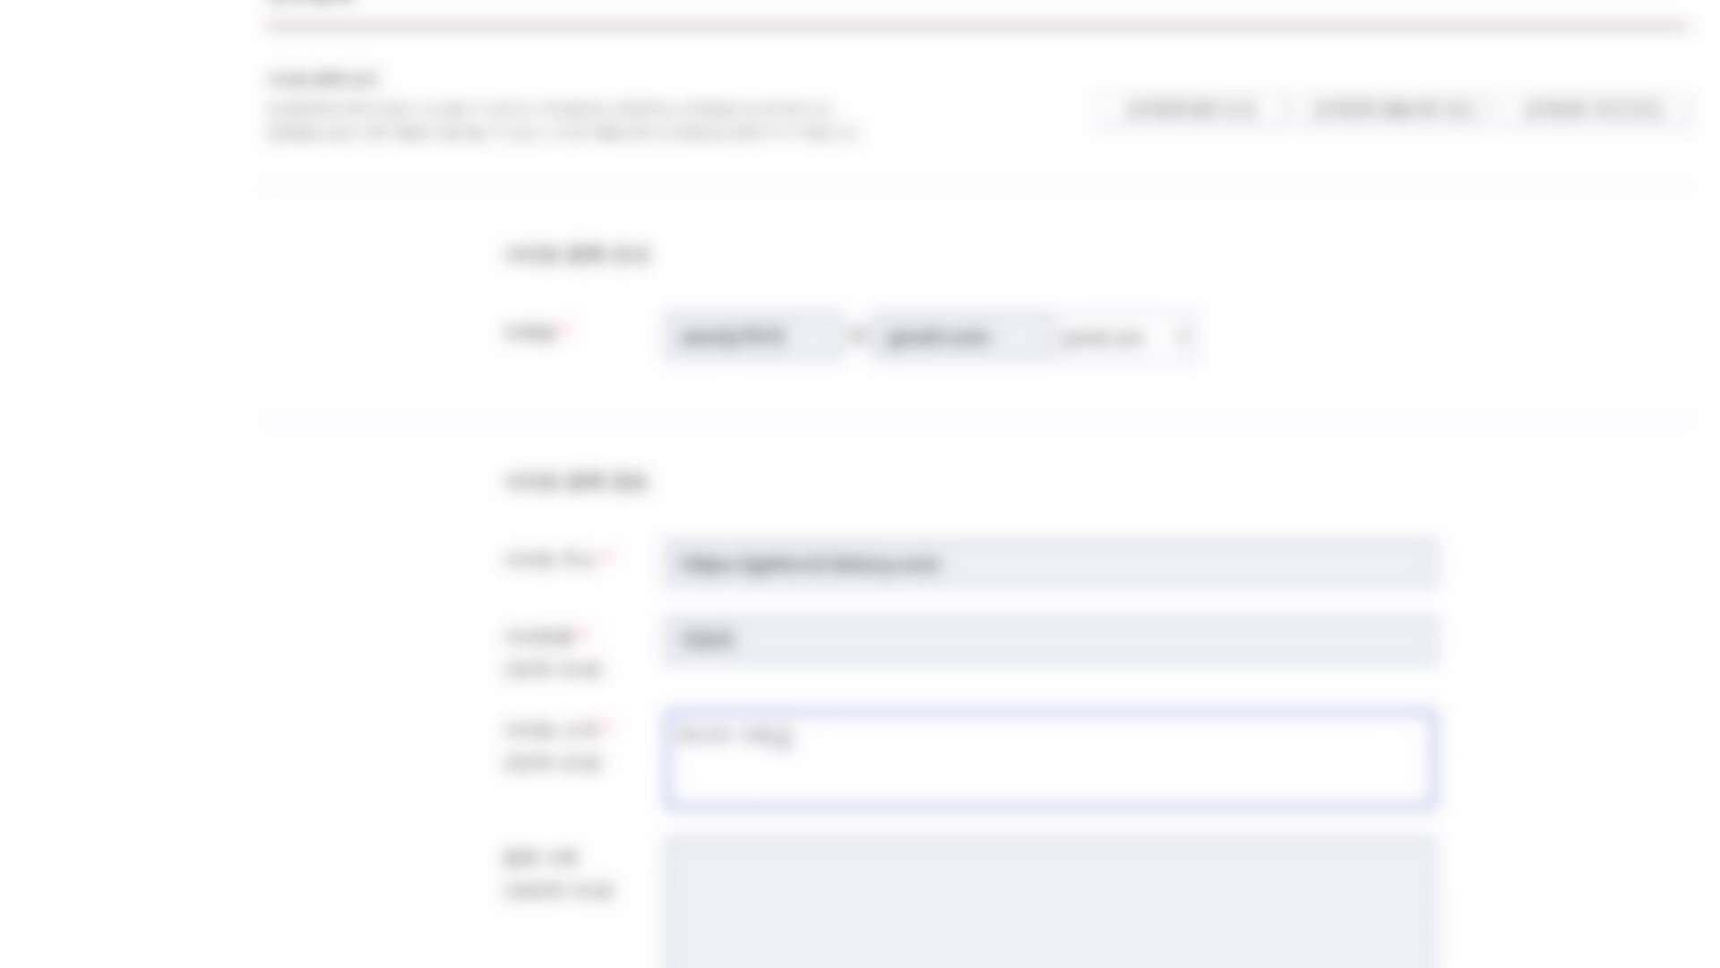
type(" ijk lmnopq")
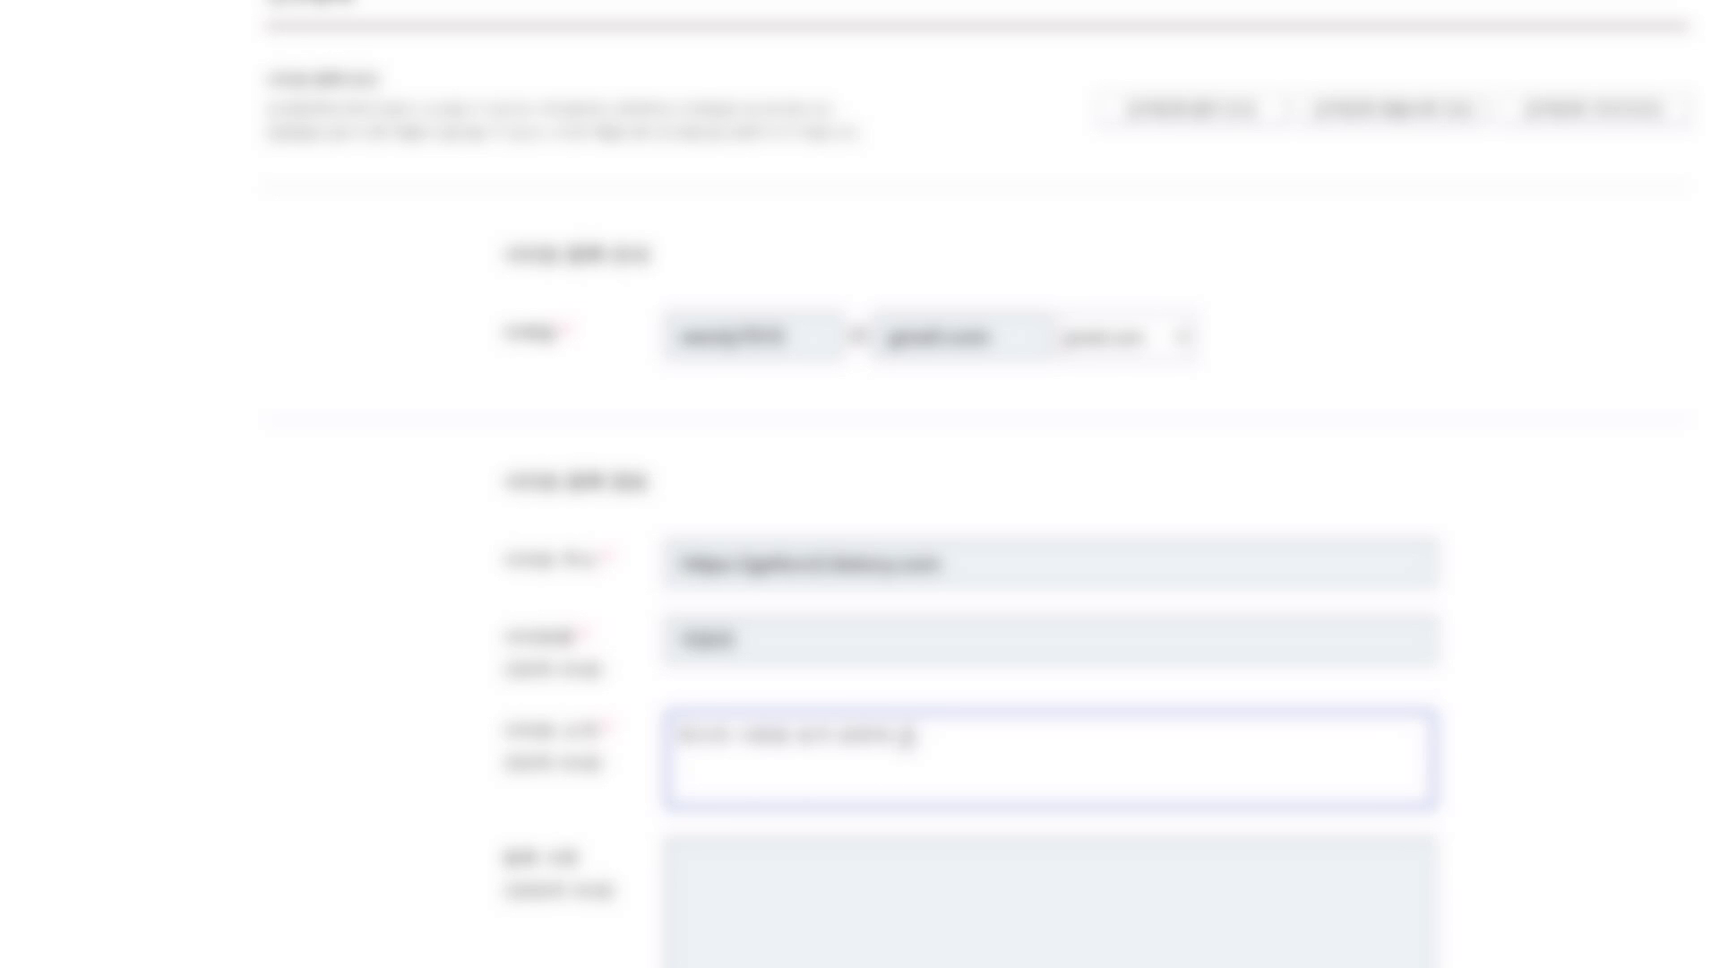
type(" rstu vwxyz")
Agree to Zum's personal information collection and use, submit the site registration, and accept the confirmations
scroll(860, 483, "down", 8)
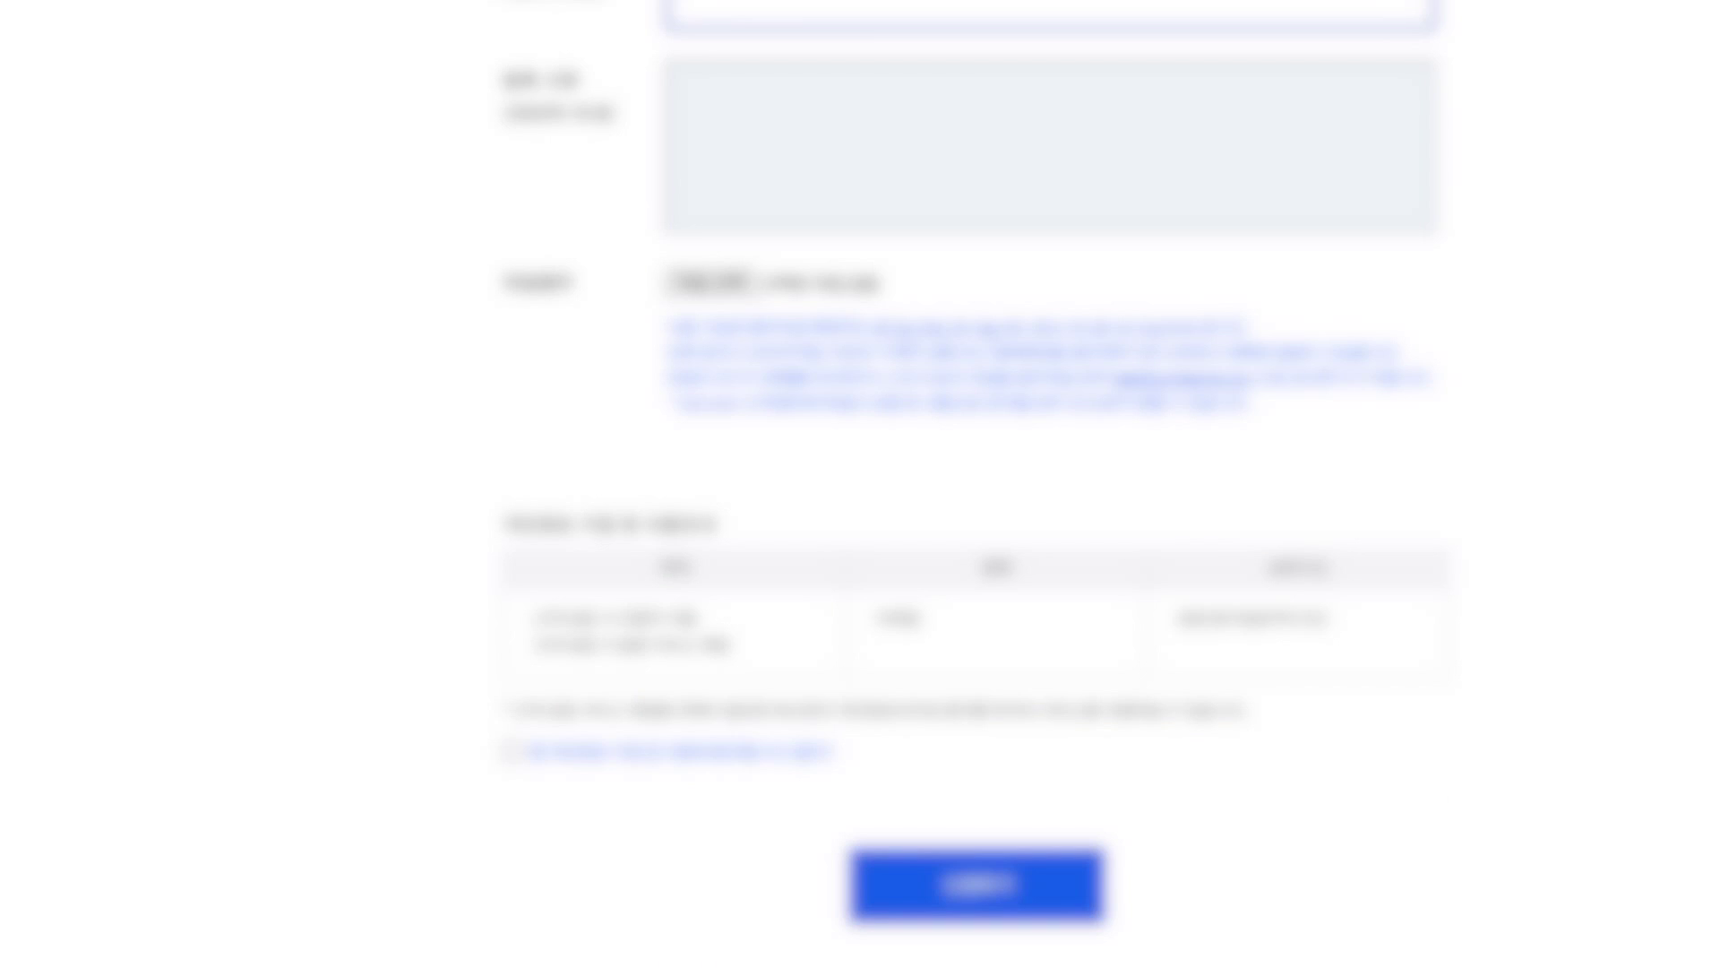
scroll(519, 895, "up", 2)
left_click(512, 867)
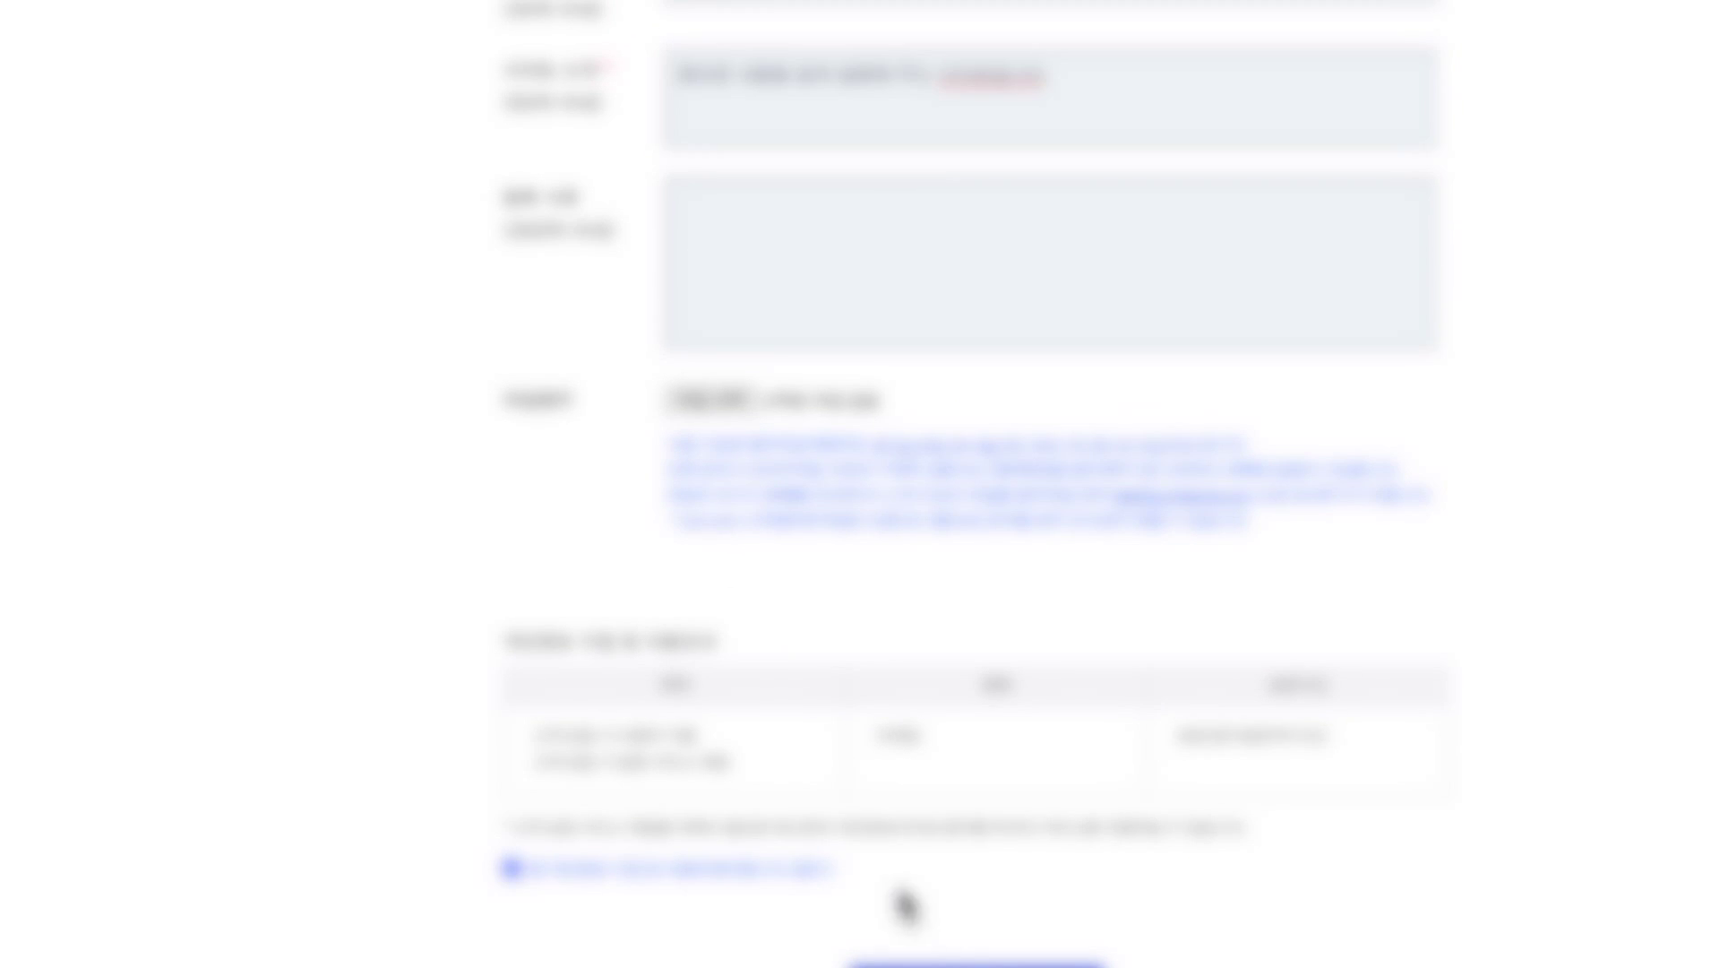
left_click(1049, 964)
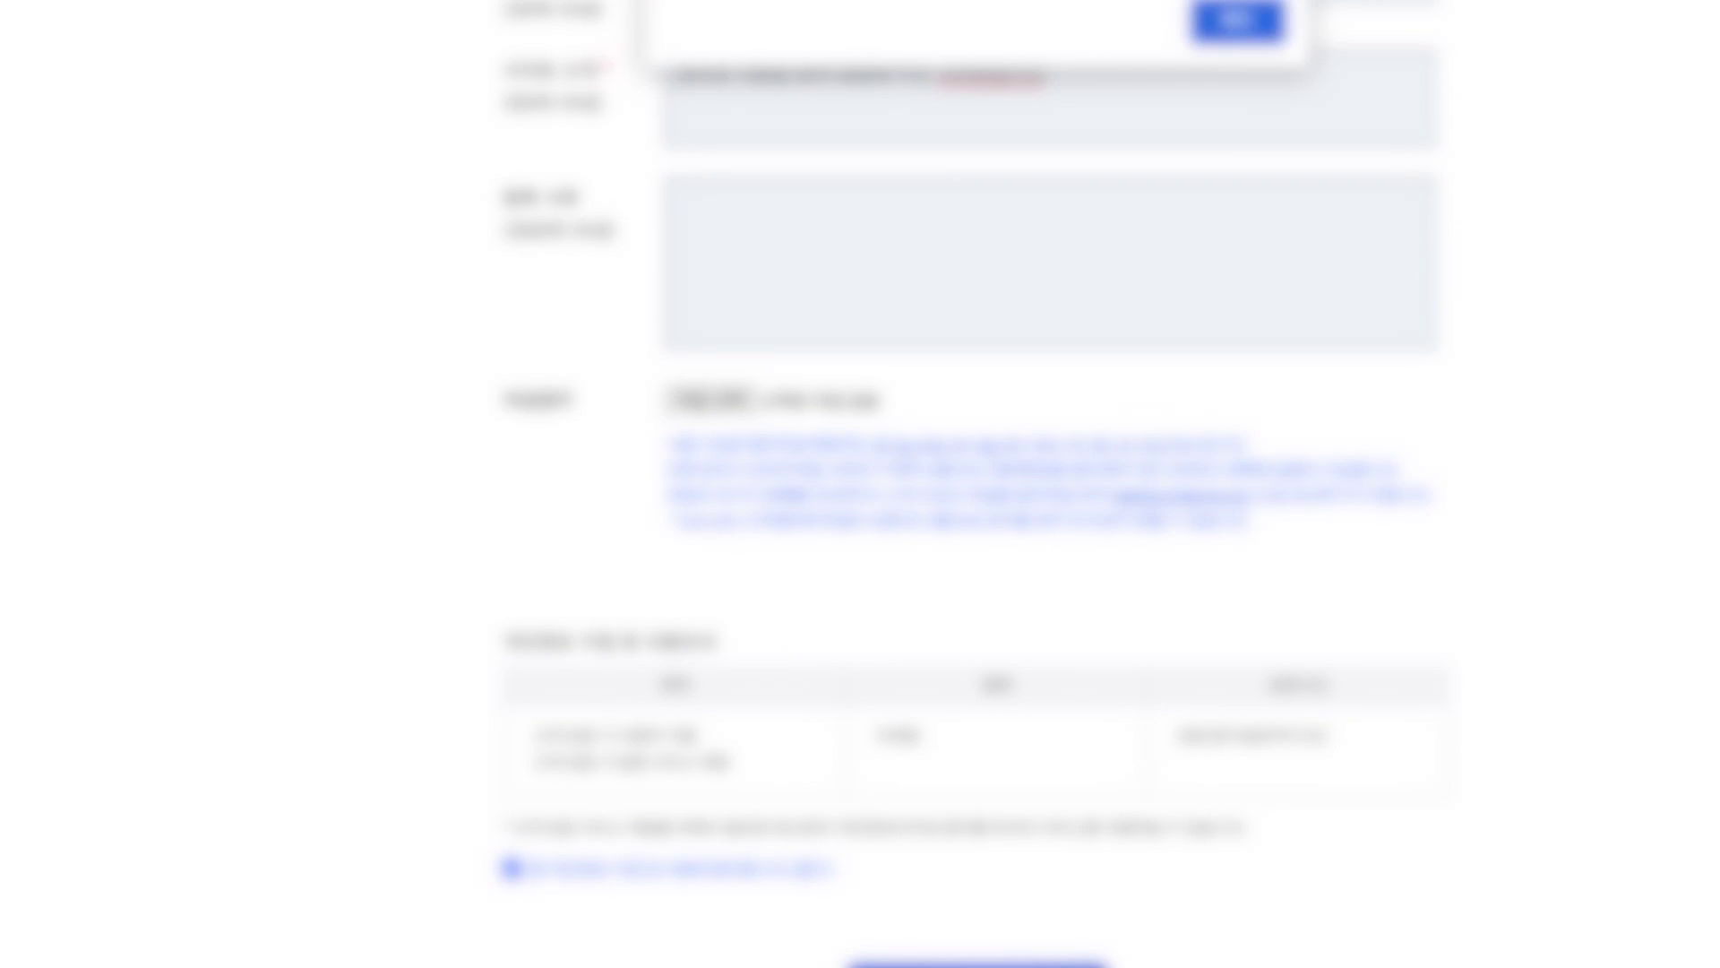
left_click(1247, 22)
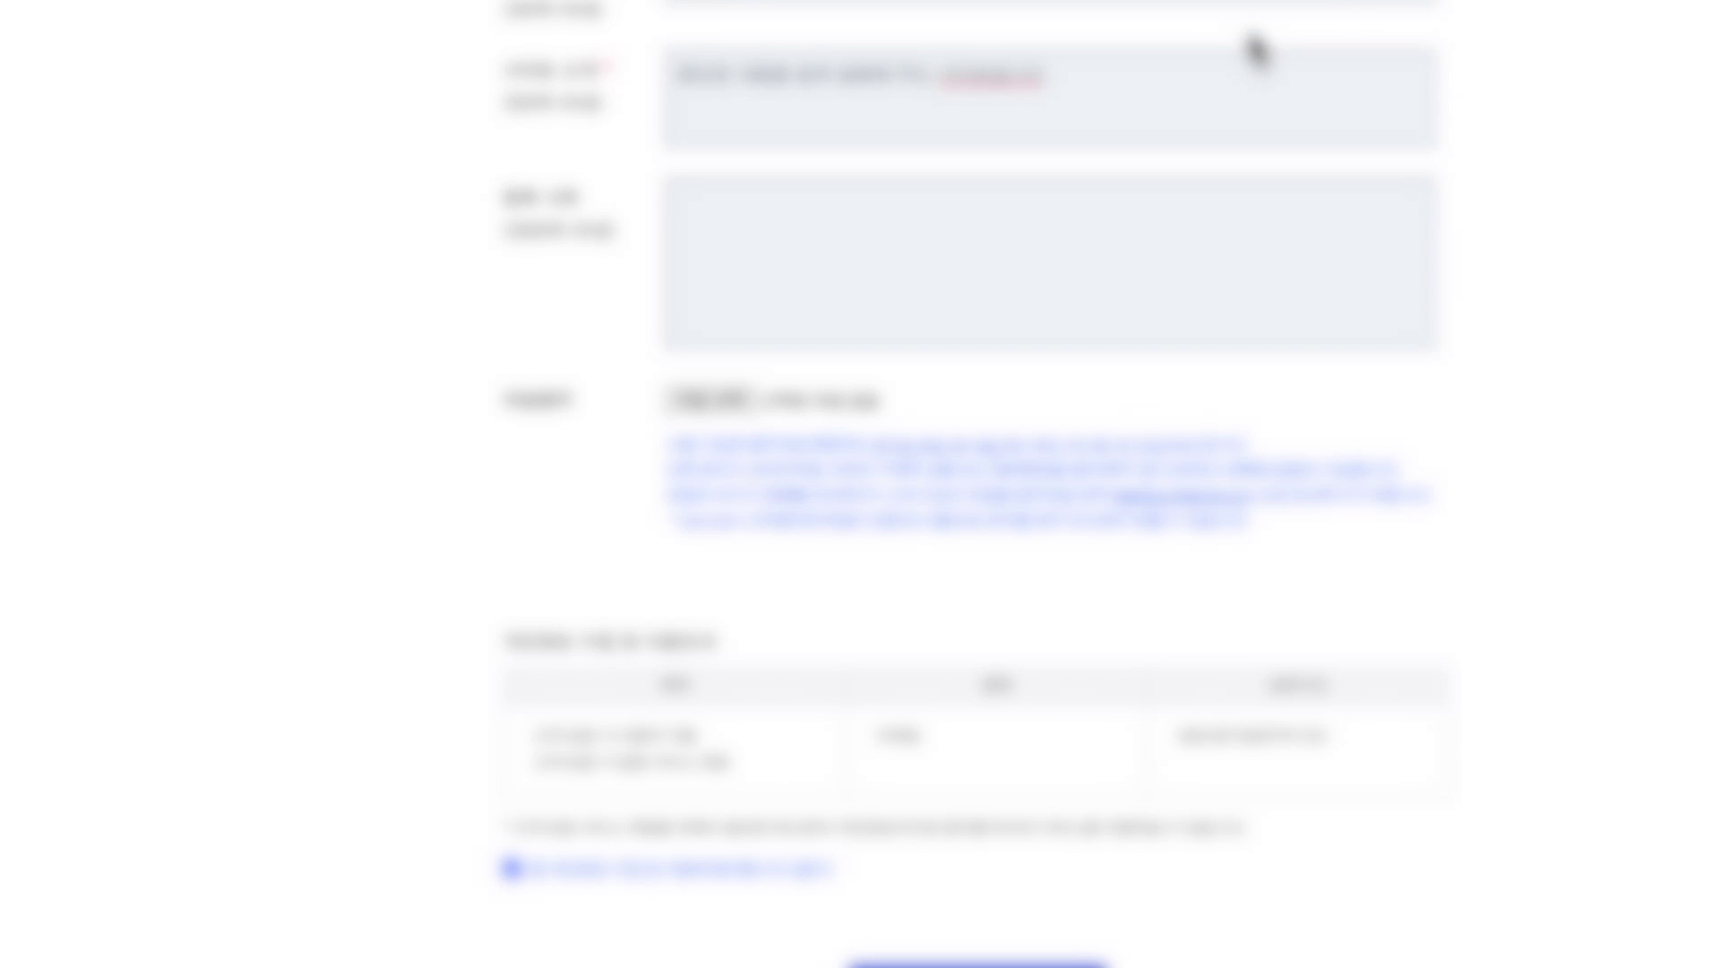
left_click(1250, 31)
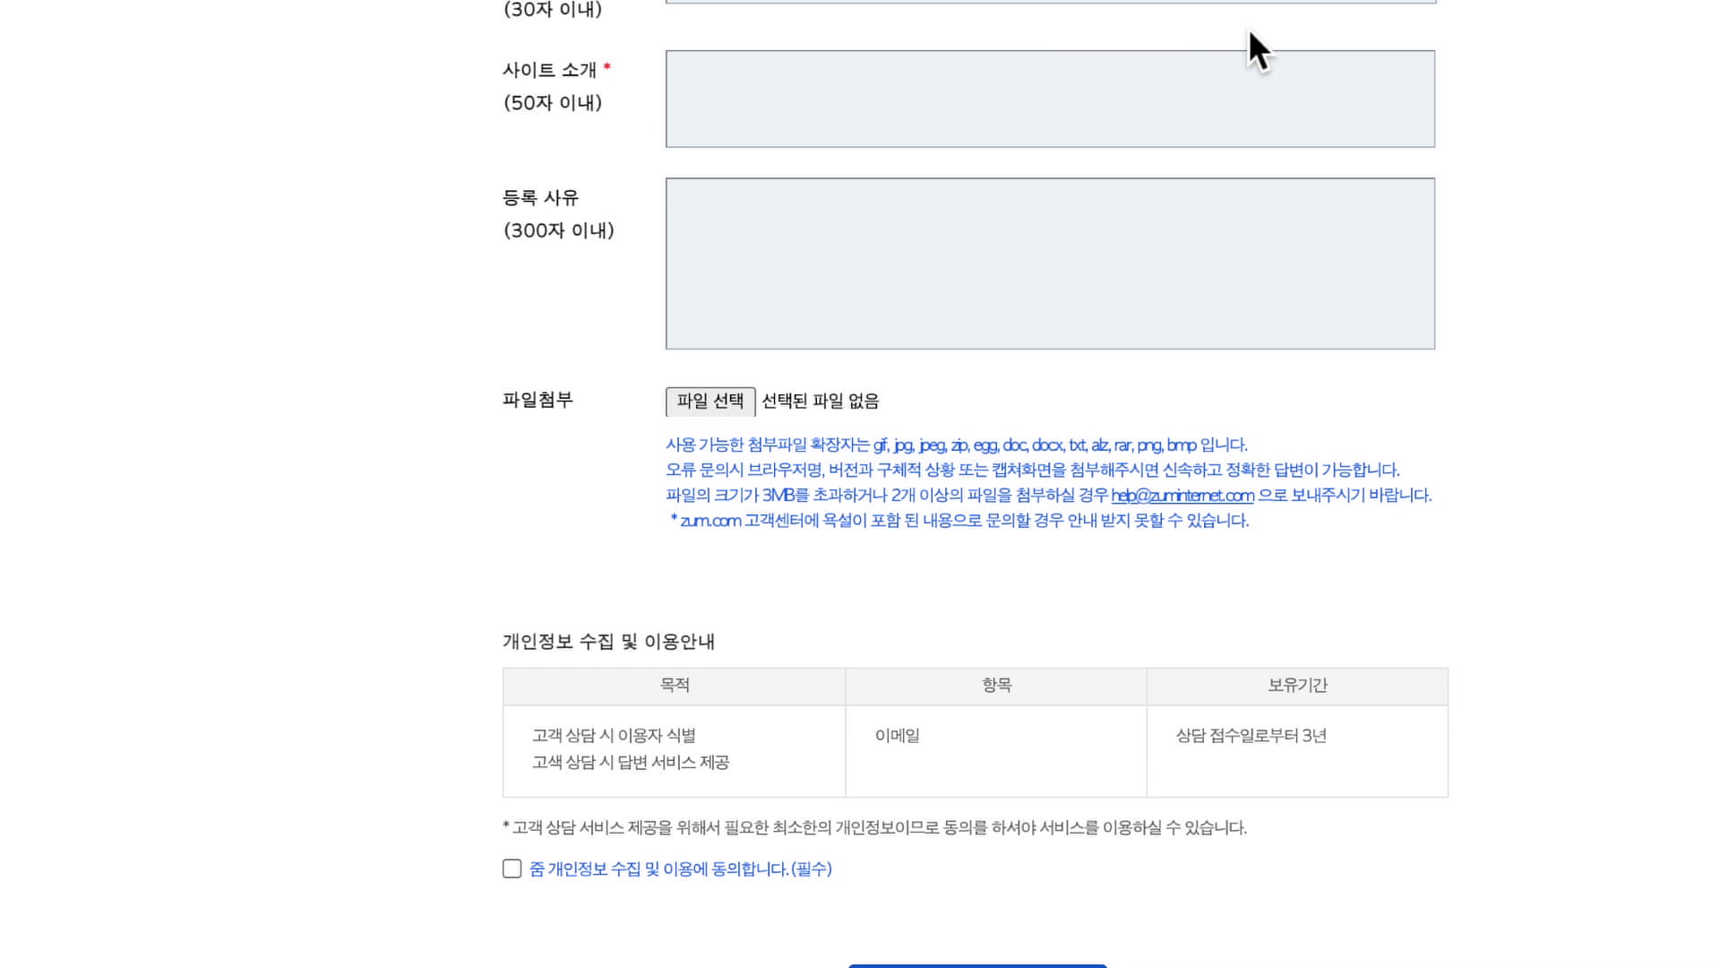
scroll(1144, 131, "up", 10)
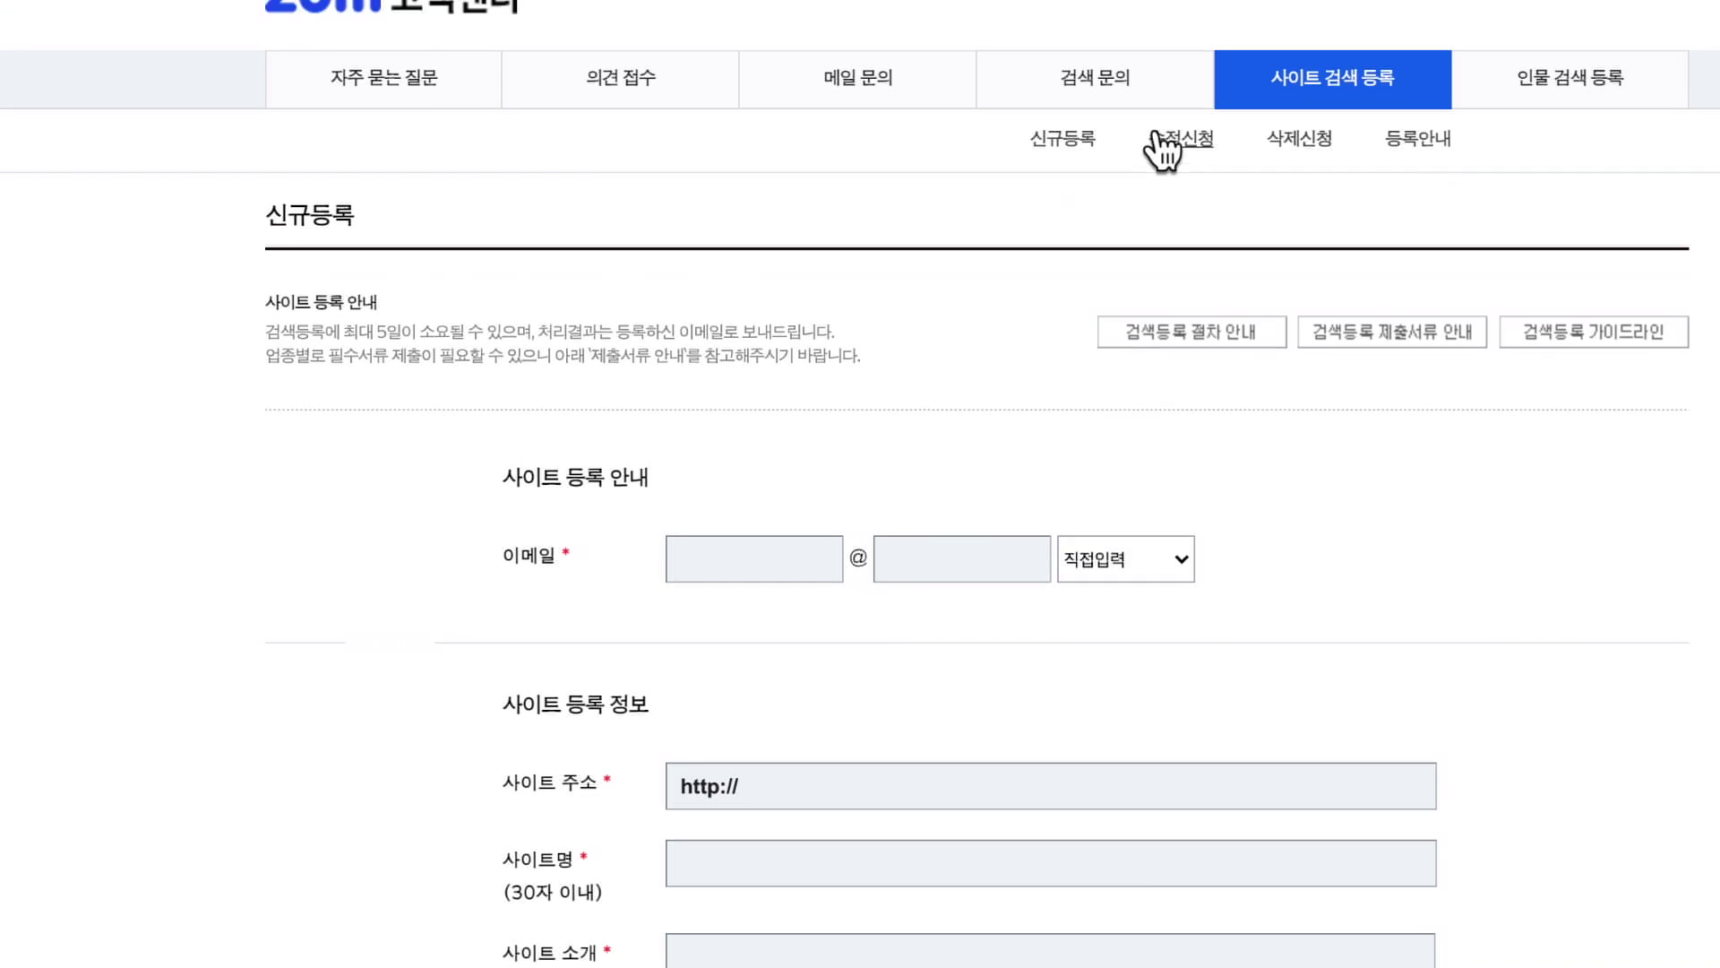
scroll(1152, 143, "down", 1)
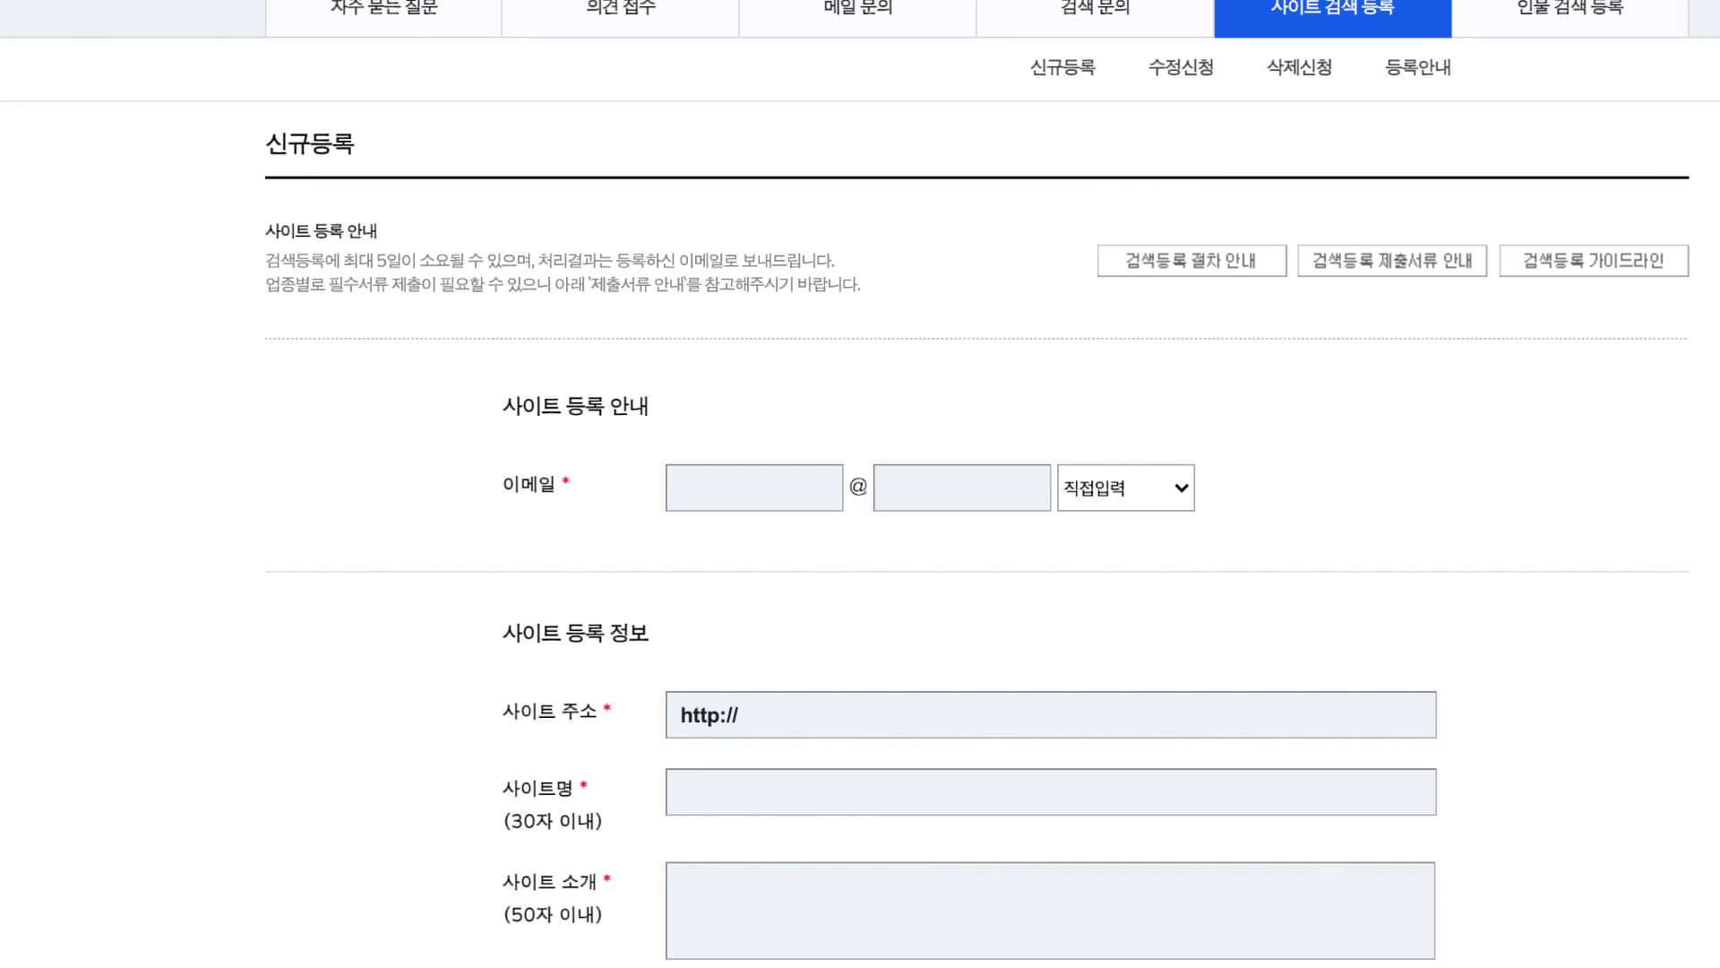
scroll(861, 484, "up", 1)
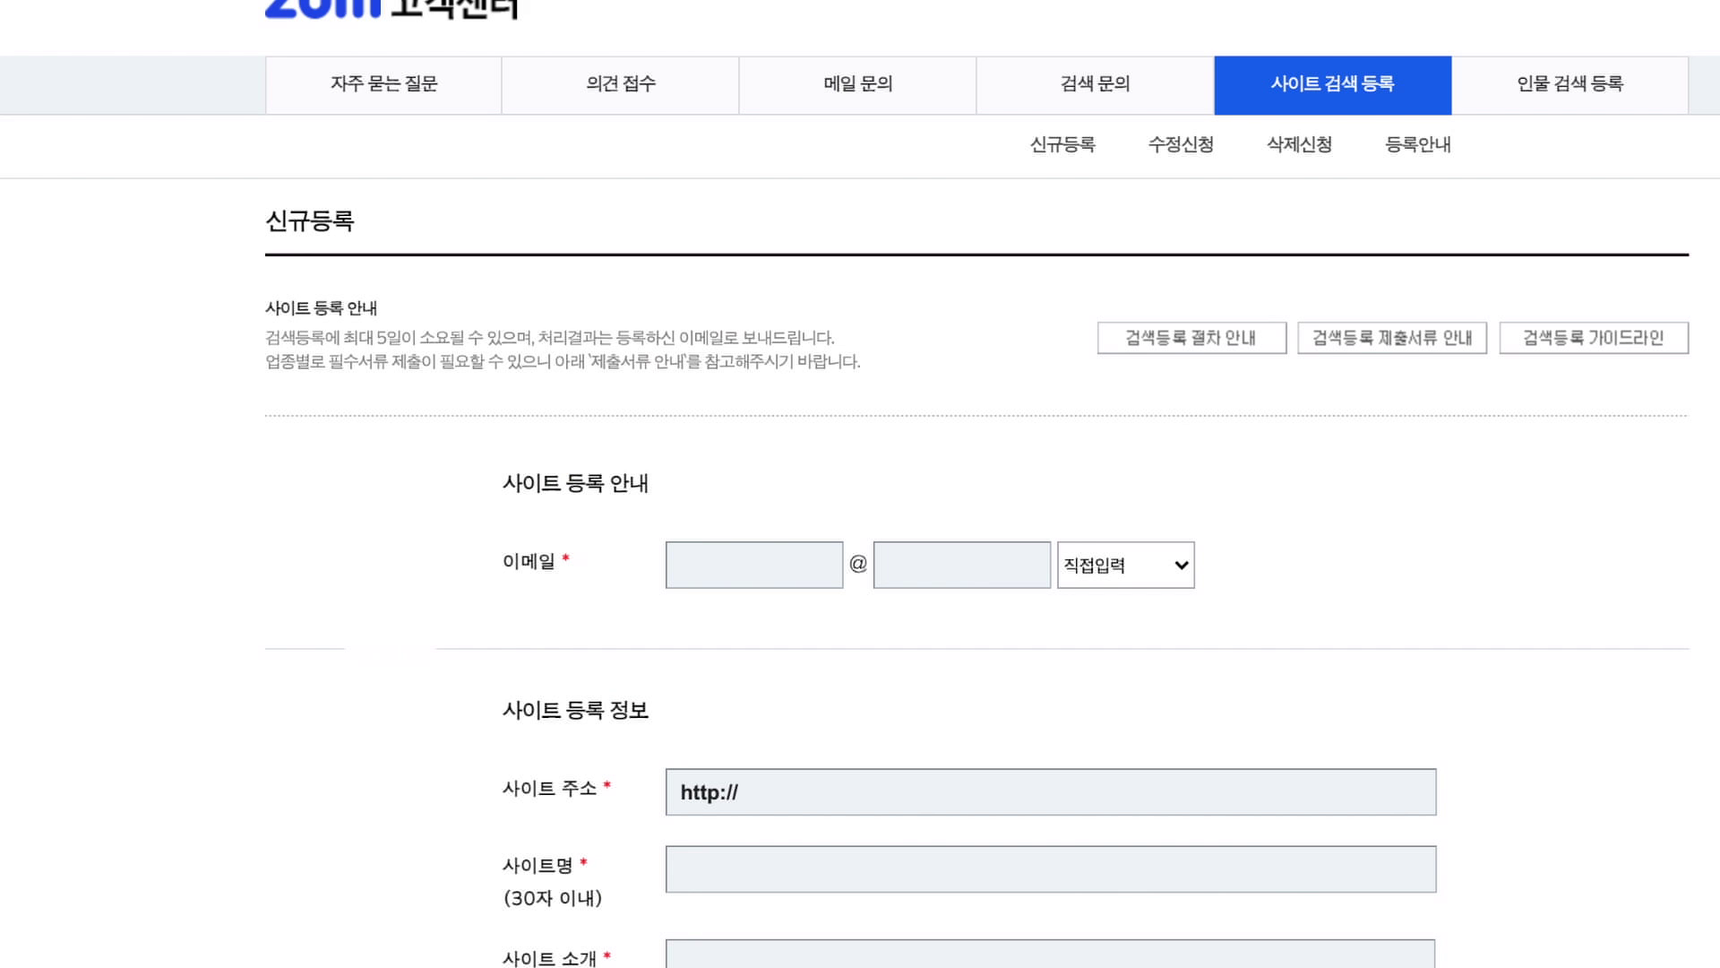
In Naver Search Advisor, choose HTML tag as the ownership verification method and copy the naver-site-verification meta tag
key("Escape")
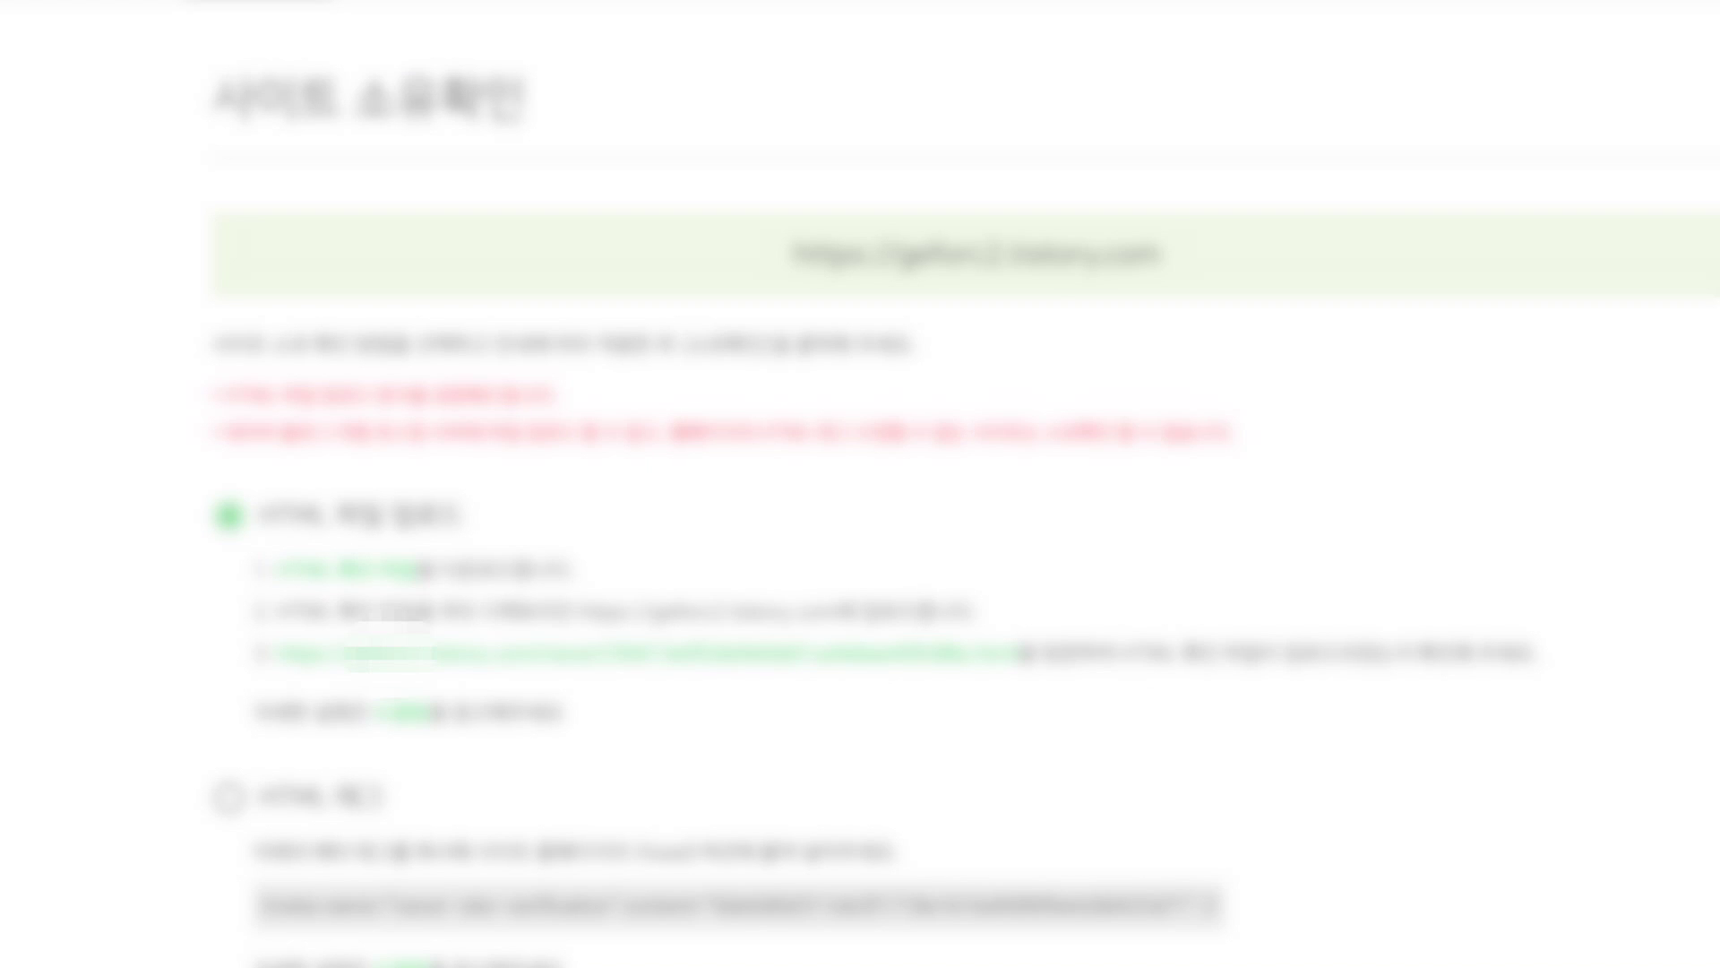
scroll(595, 219, "down", 2)
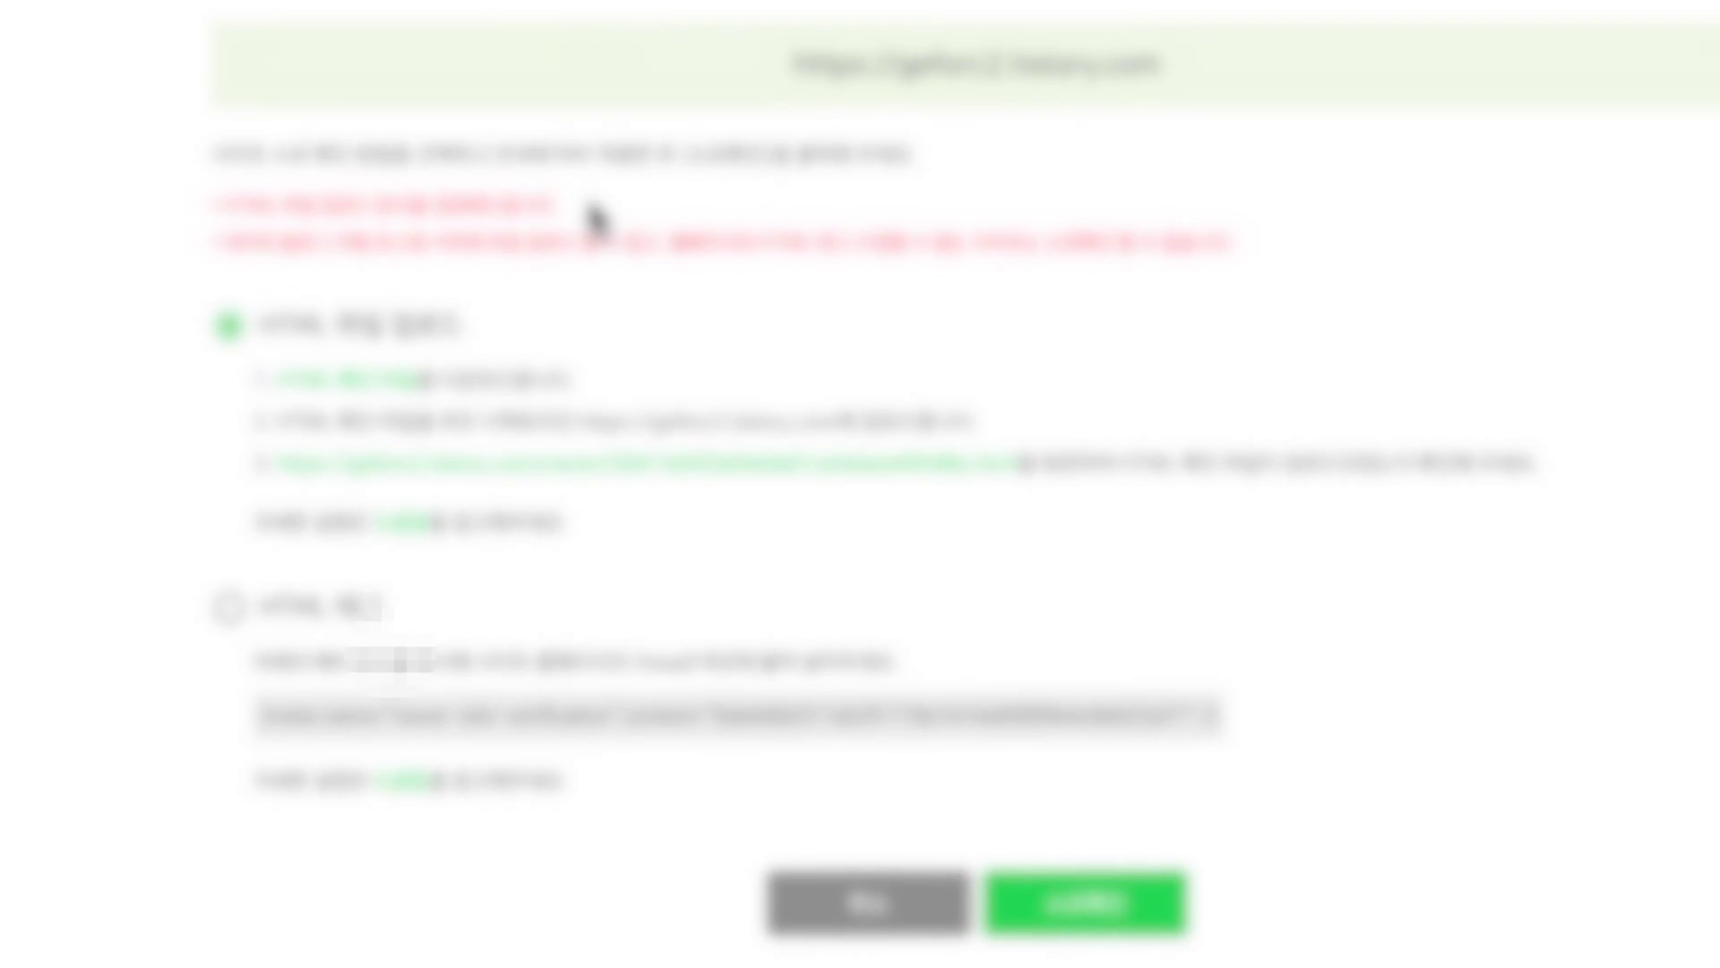
left_click(231, 610)
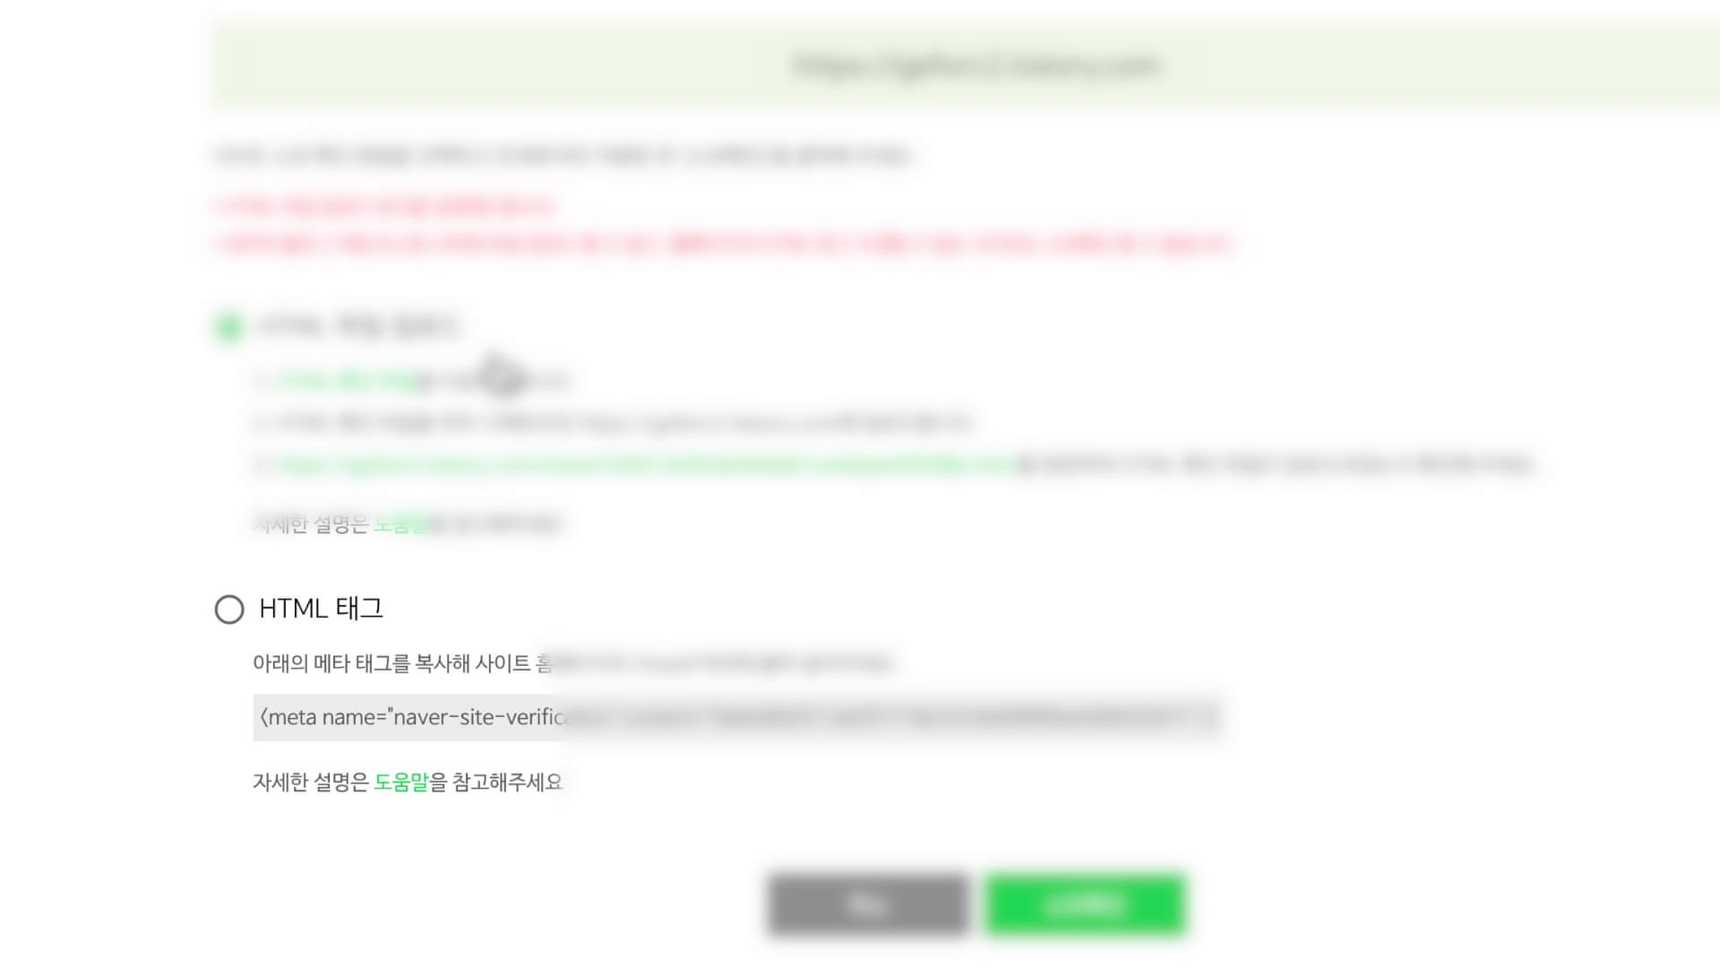
scroll(1163, 264, "up", 1)
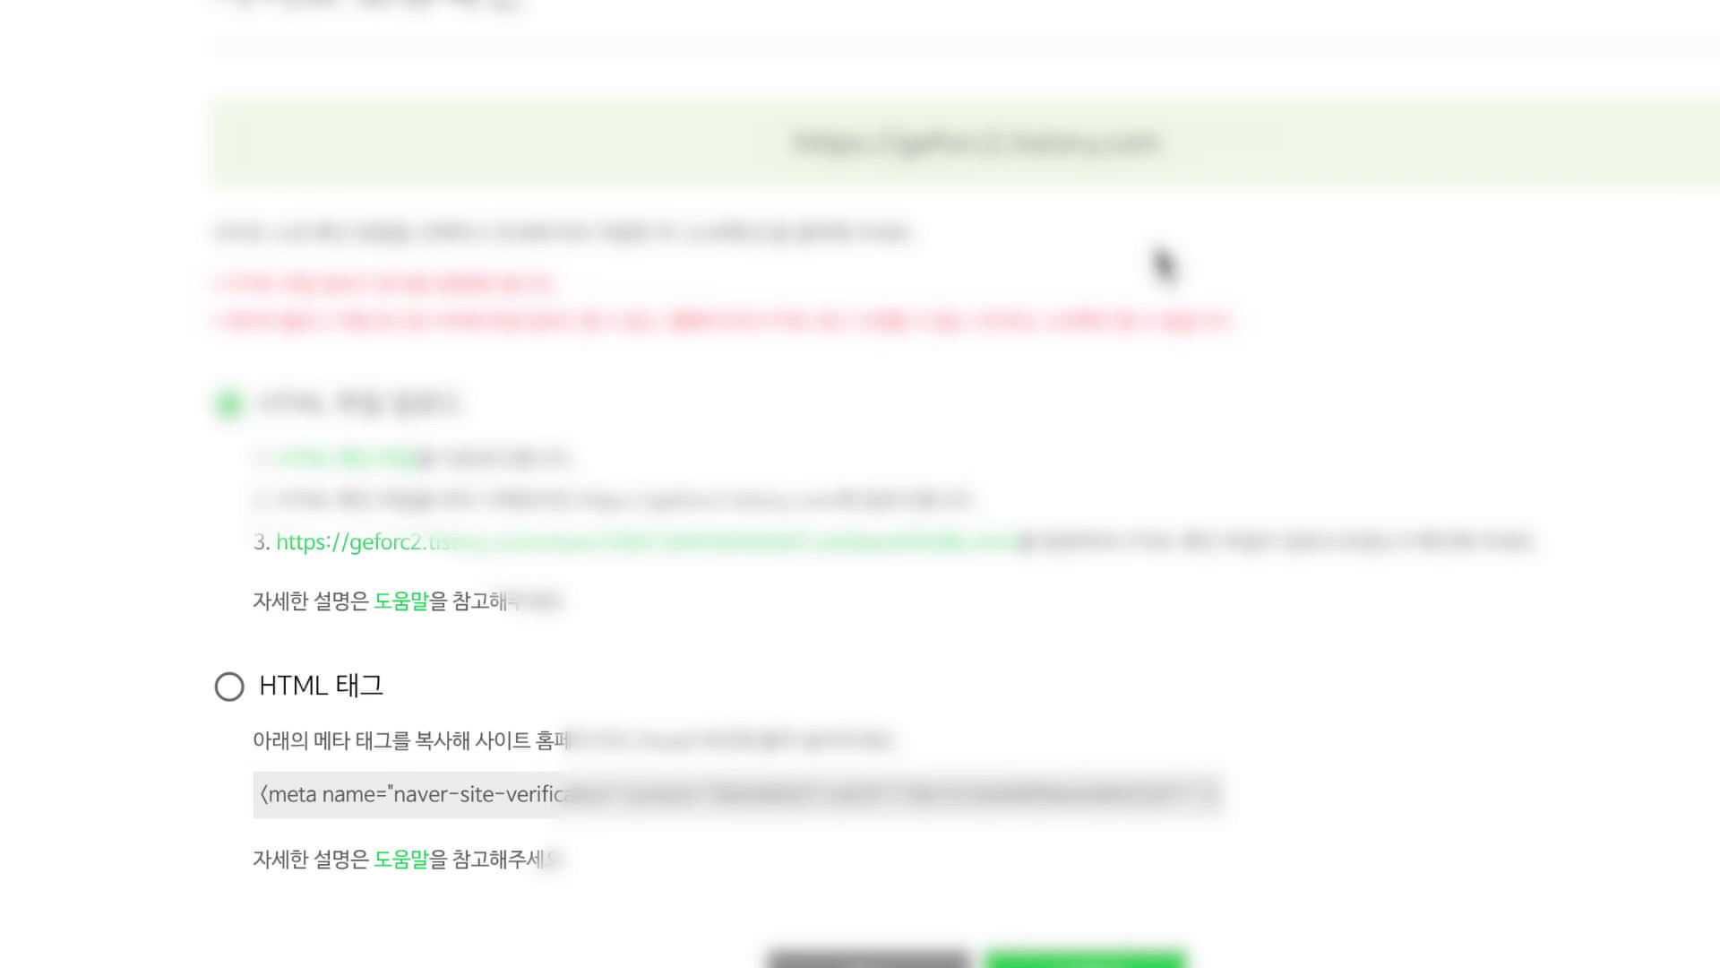
scroll(1163, 265, "down", 1)
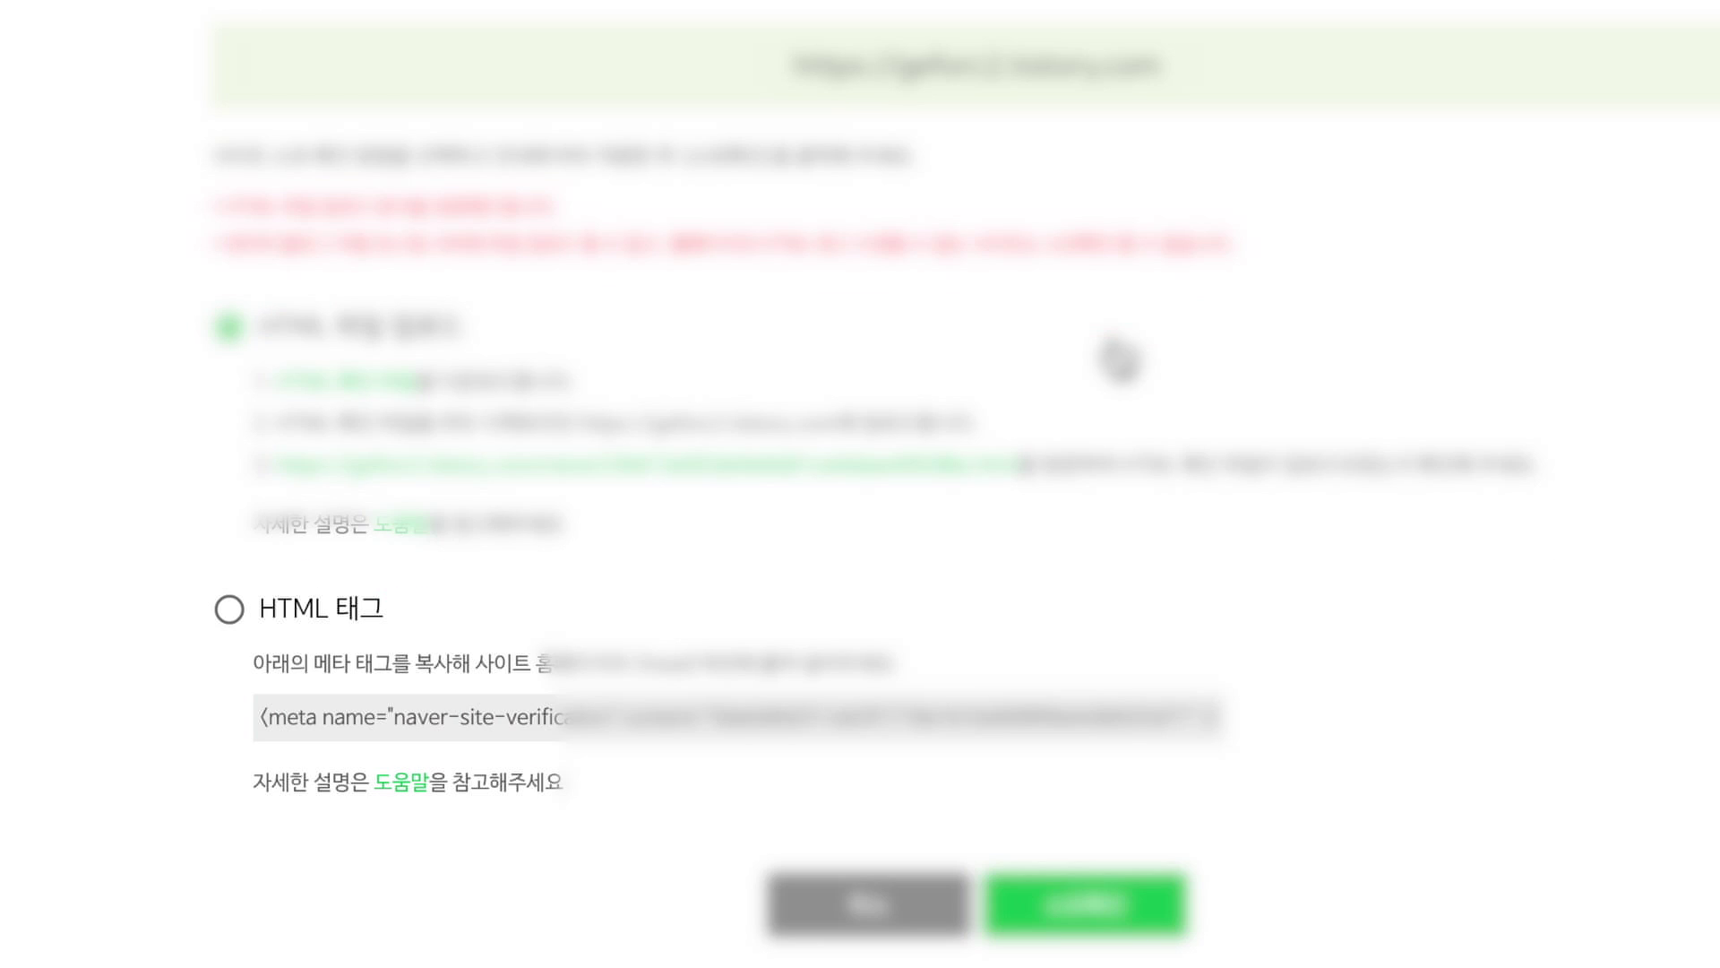
left_click(231, 610)
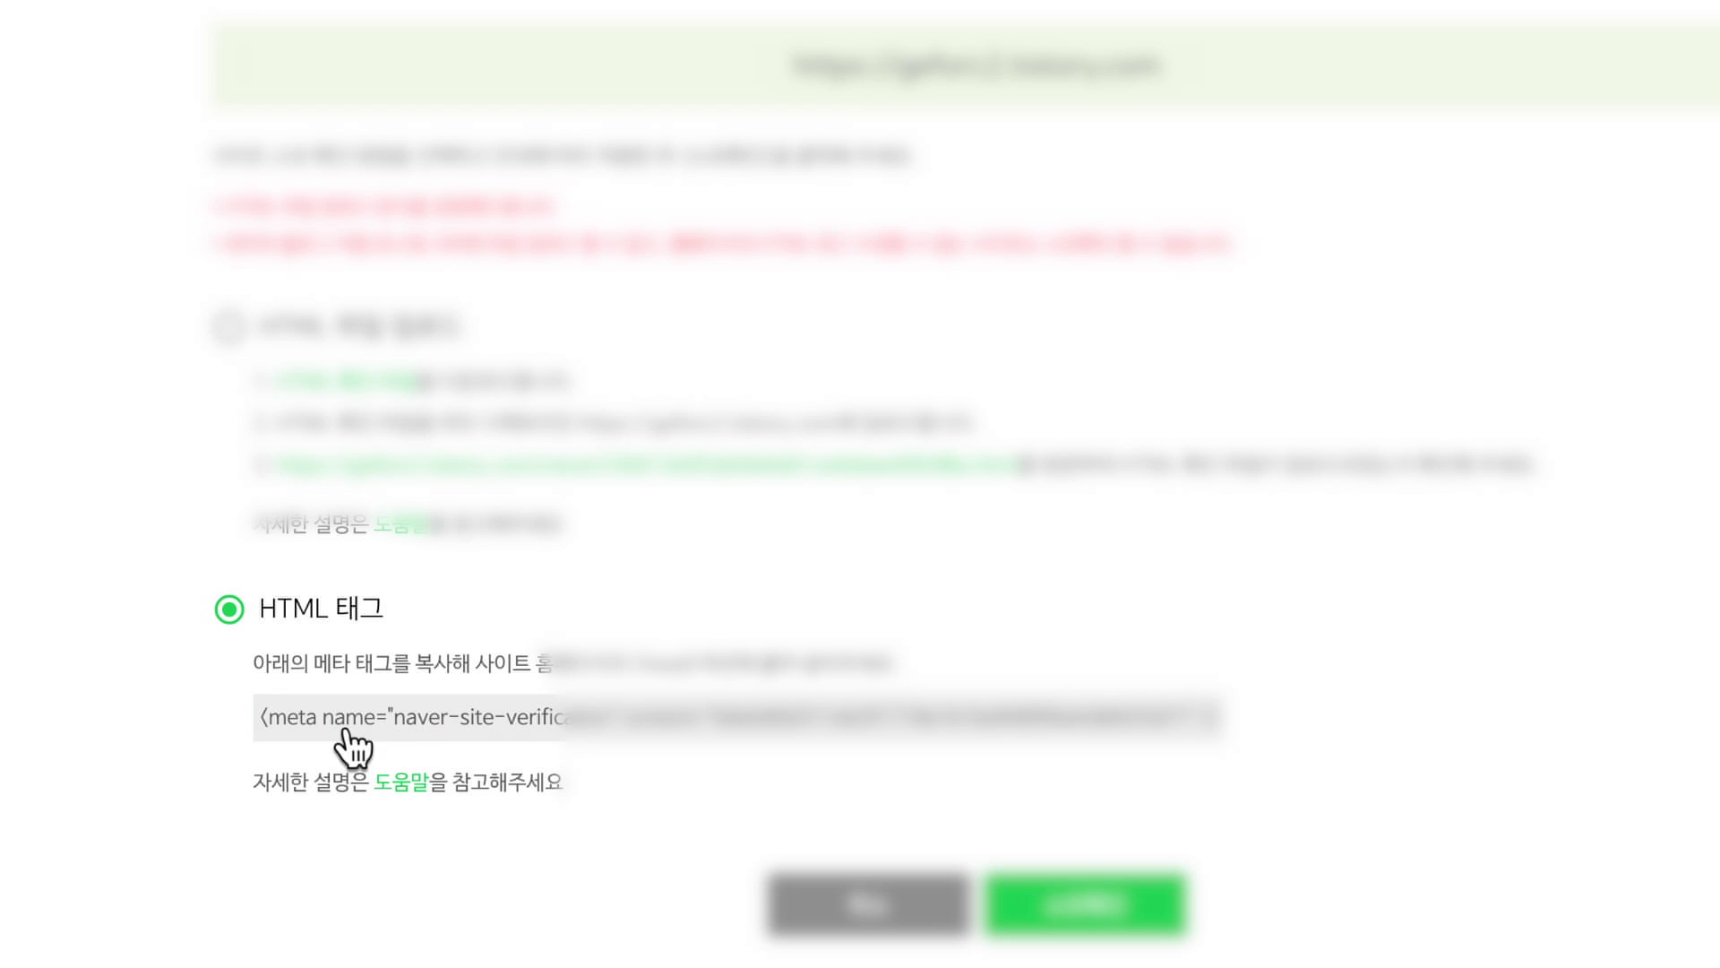
left_click_drag(267, 721, 1301, 721)
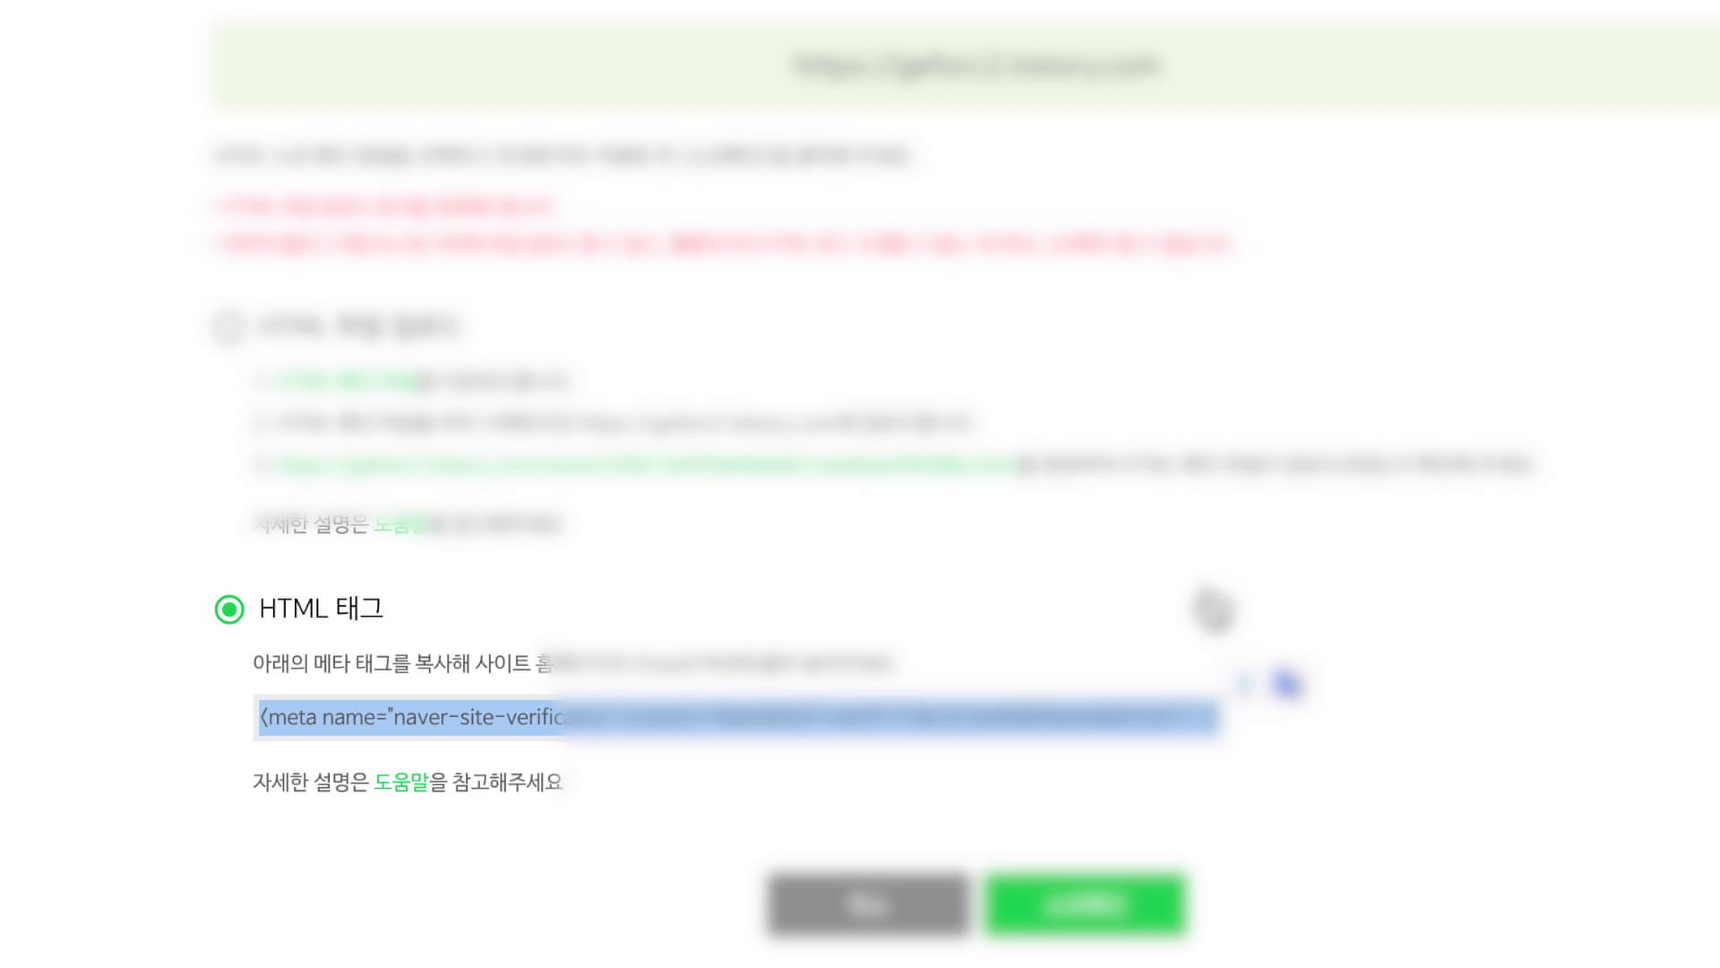
left_click(1199, 606)
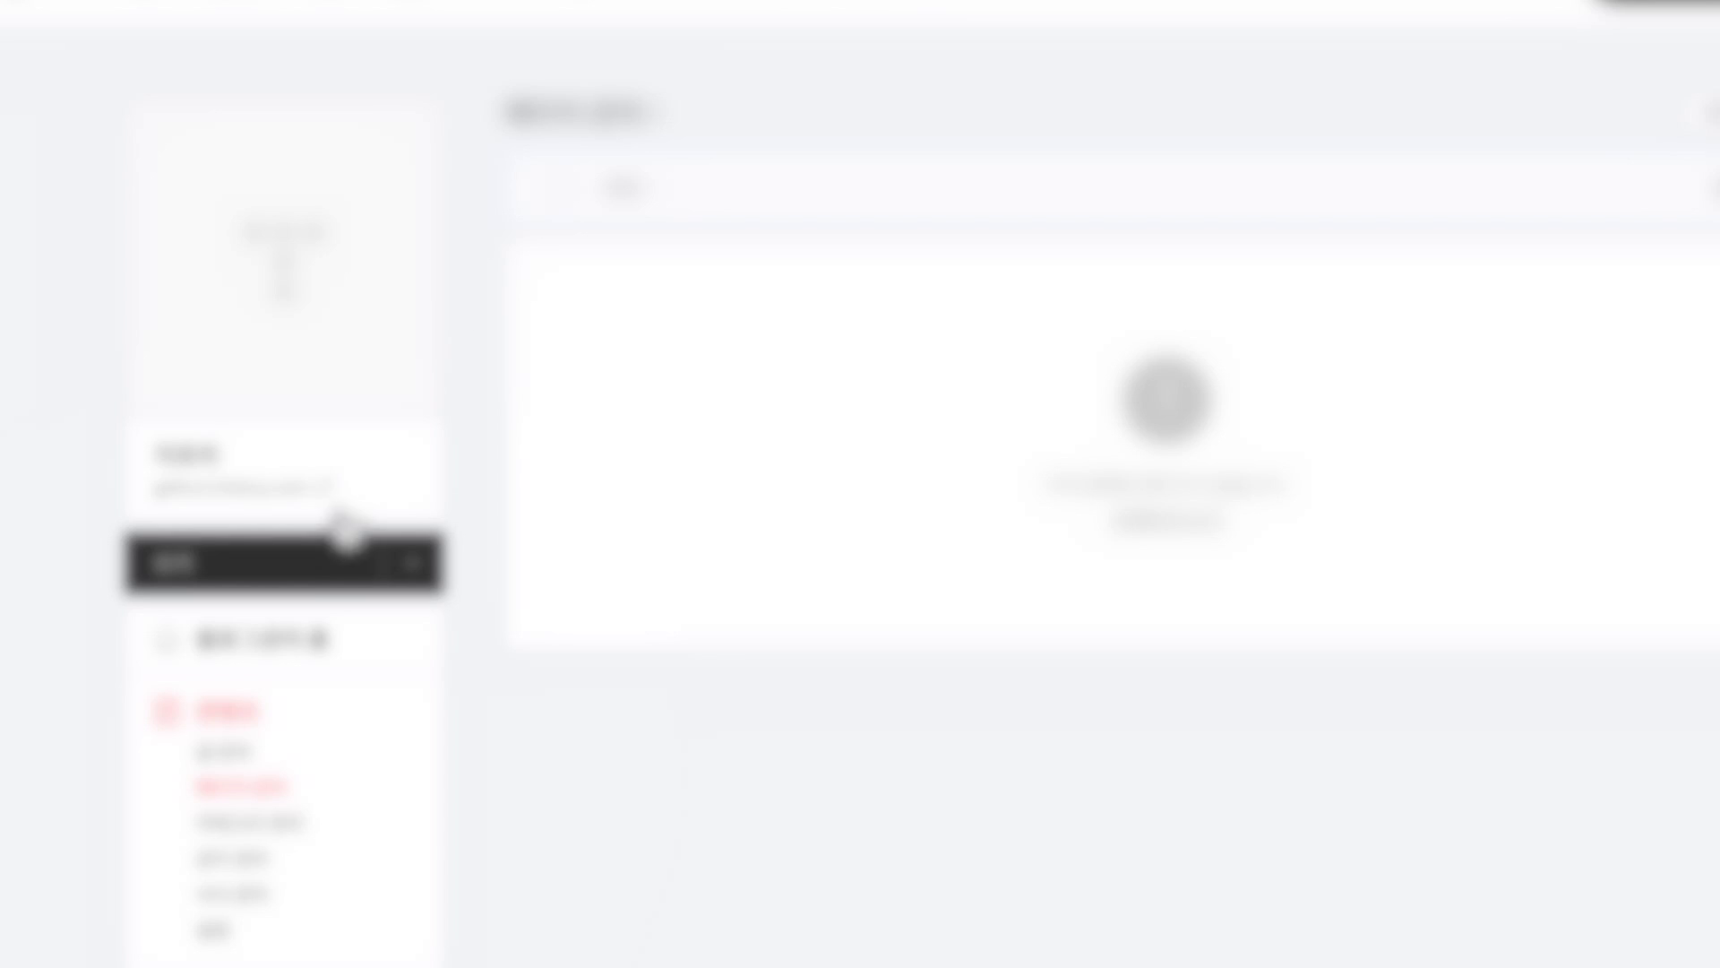
Switch to the Tistory blog management page and open the skin's HTML source for editing
scroll(326, 575, "down", 7)
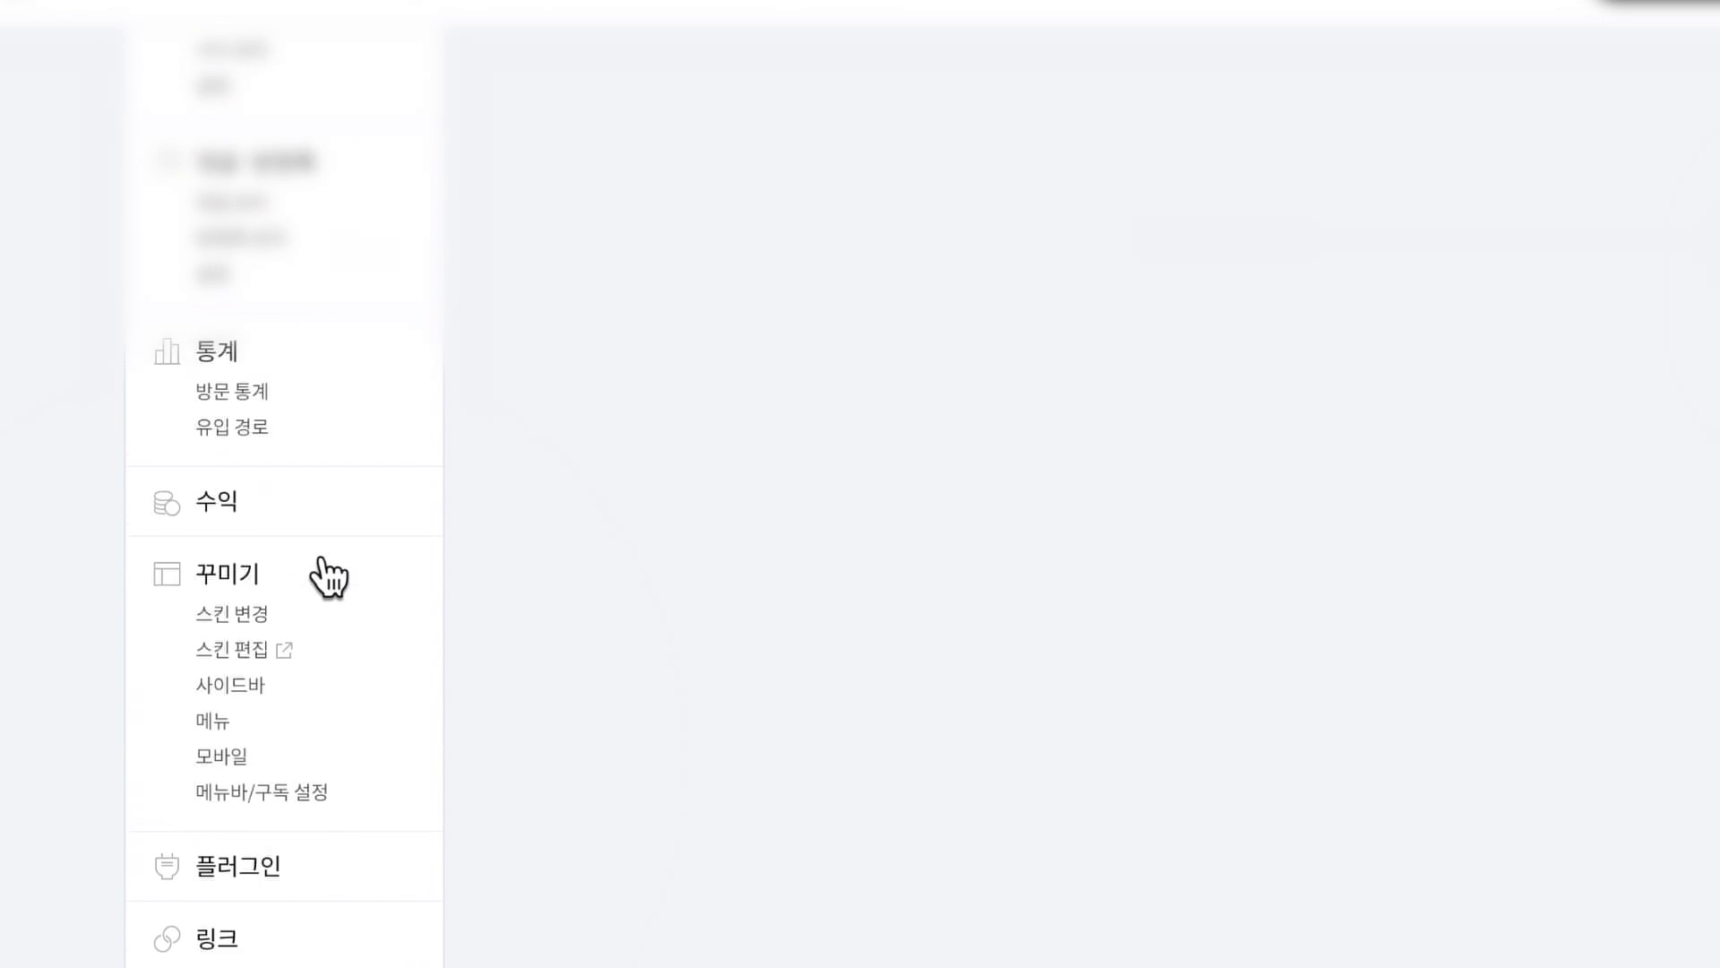
scroll(322, 574, "down", 1)
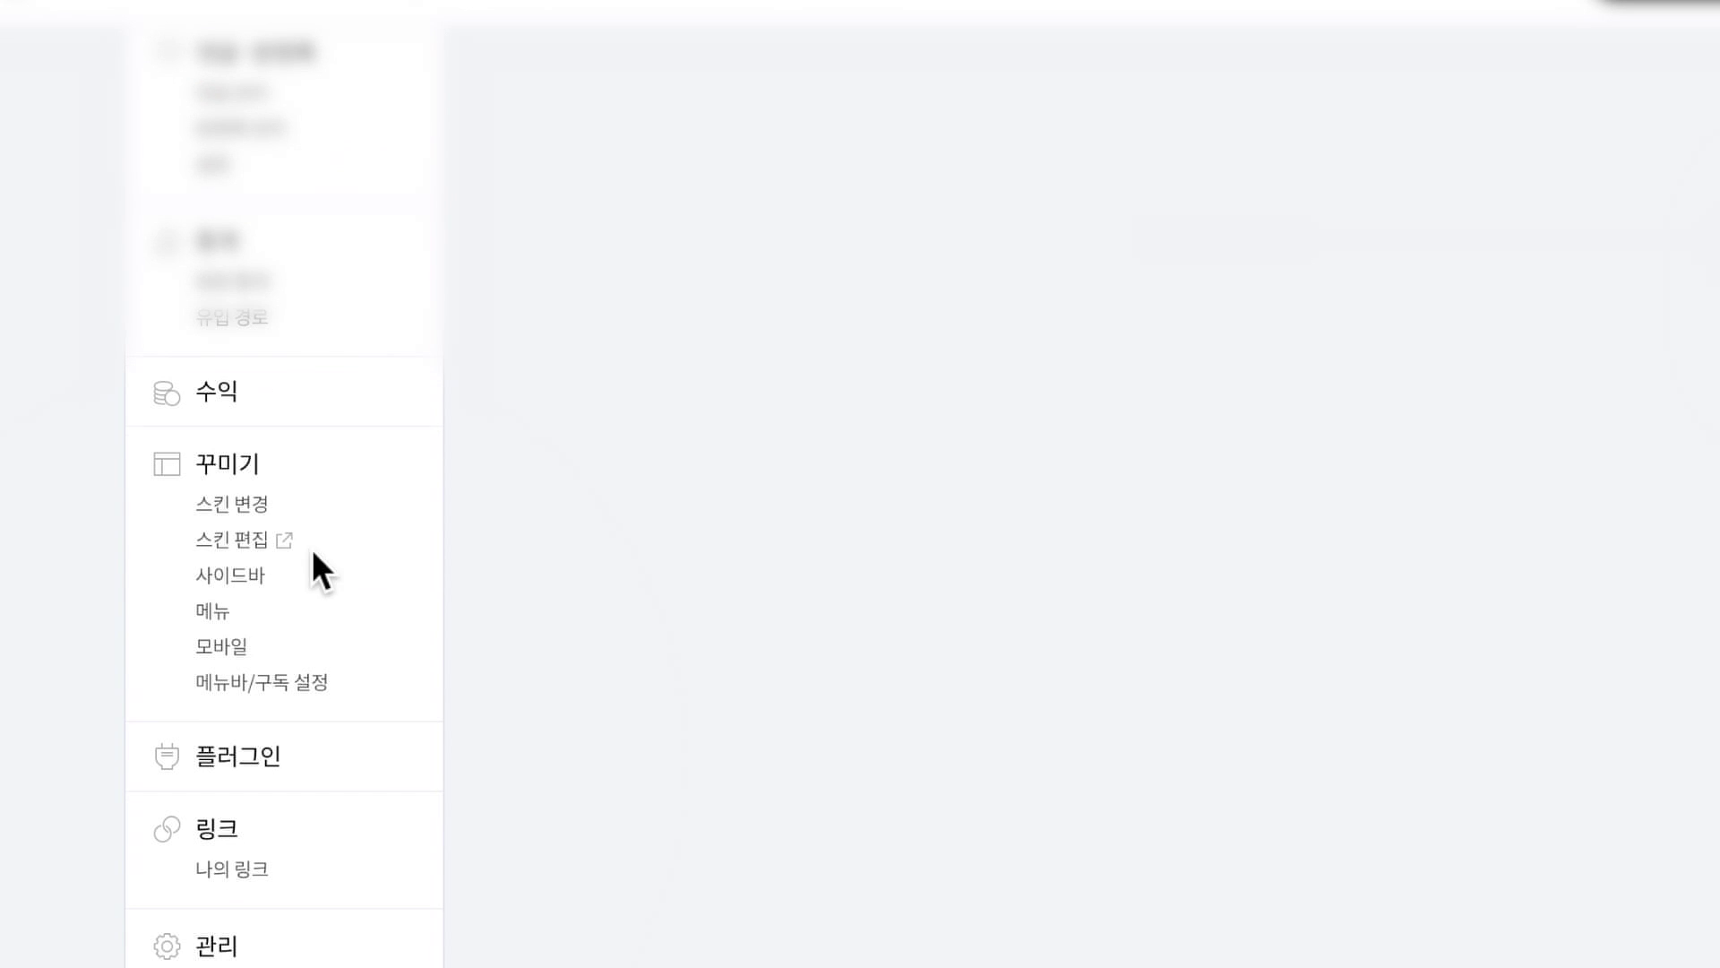
left_click(264, 561)
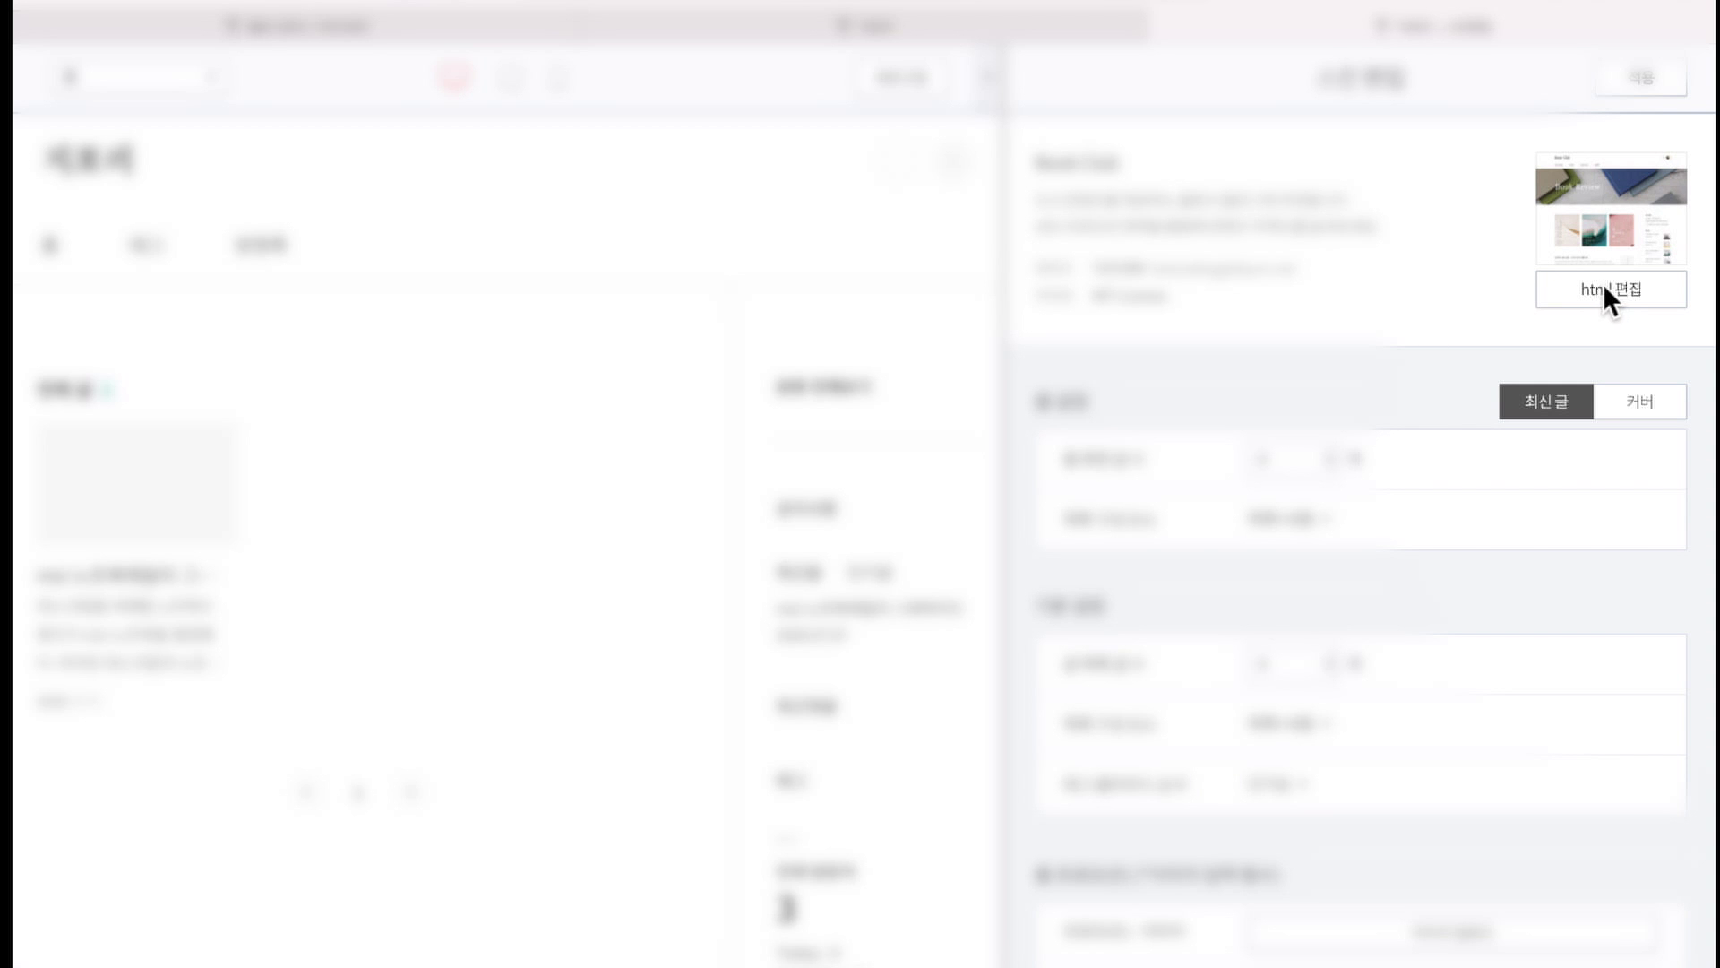
left_click(1605, 287)
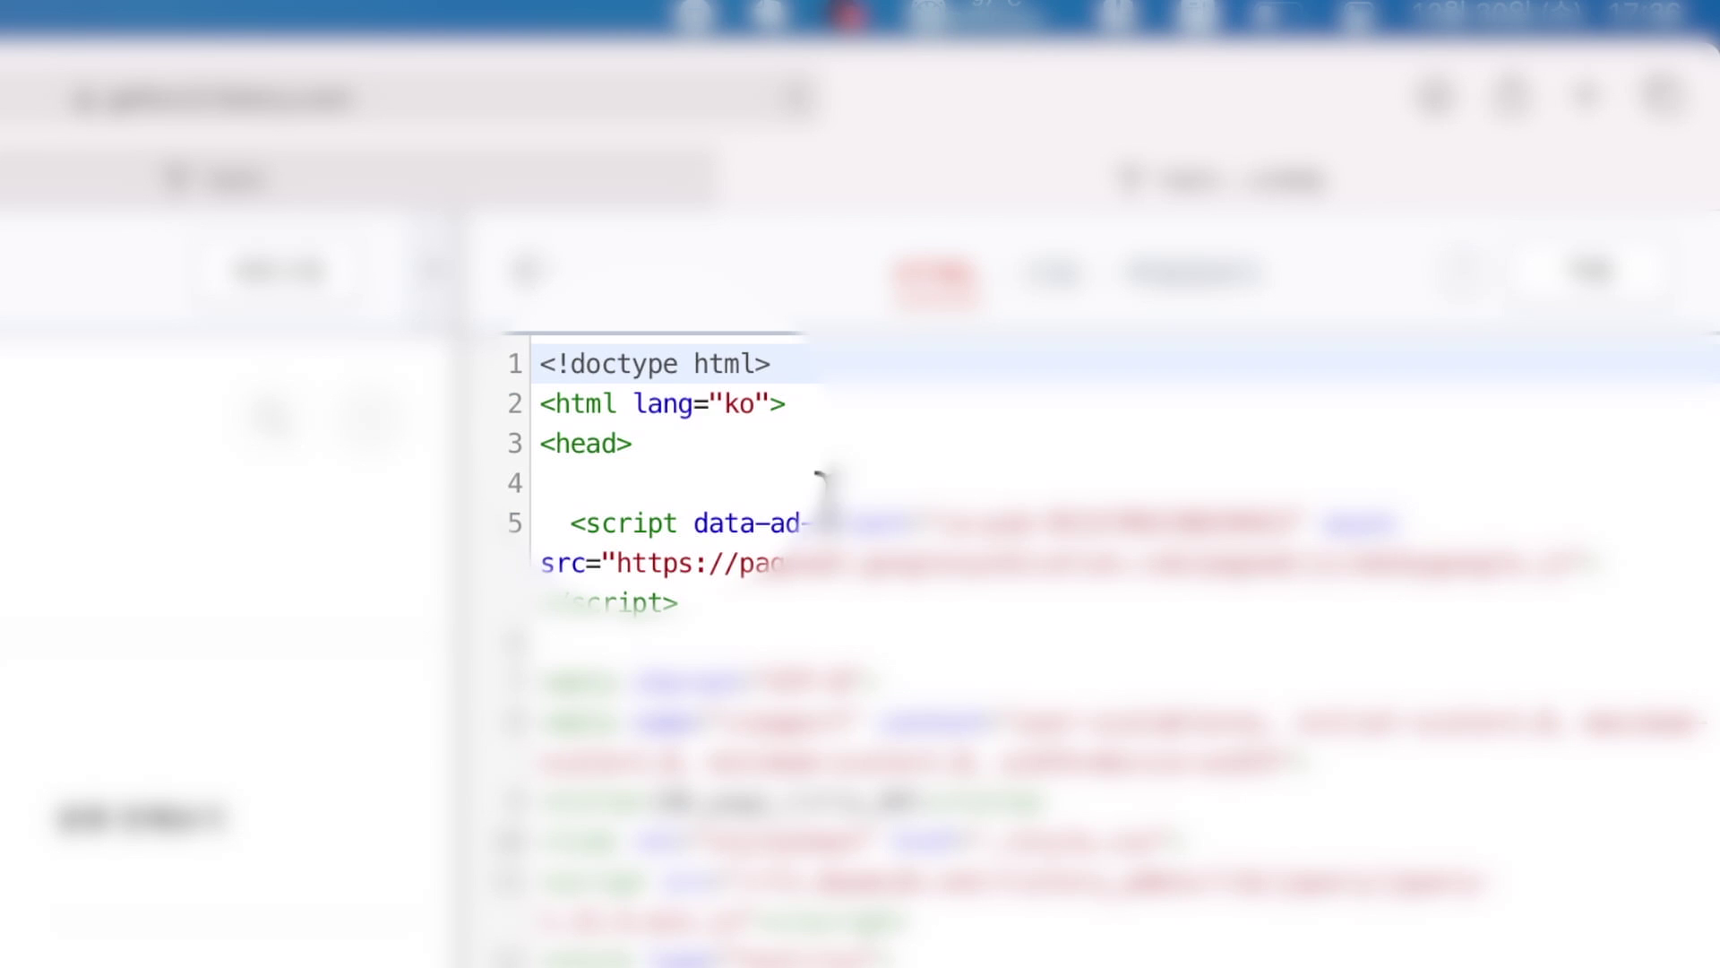
Paste the Naver site verification meta tag on its own line below the opening head tag, leaving blank lines around it
left_click(752, 463)
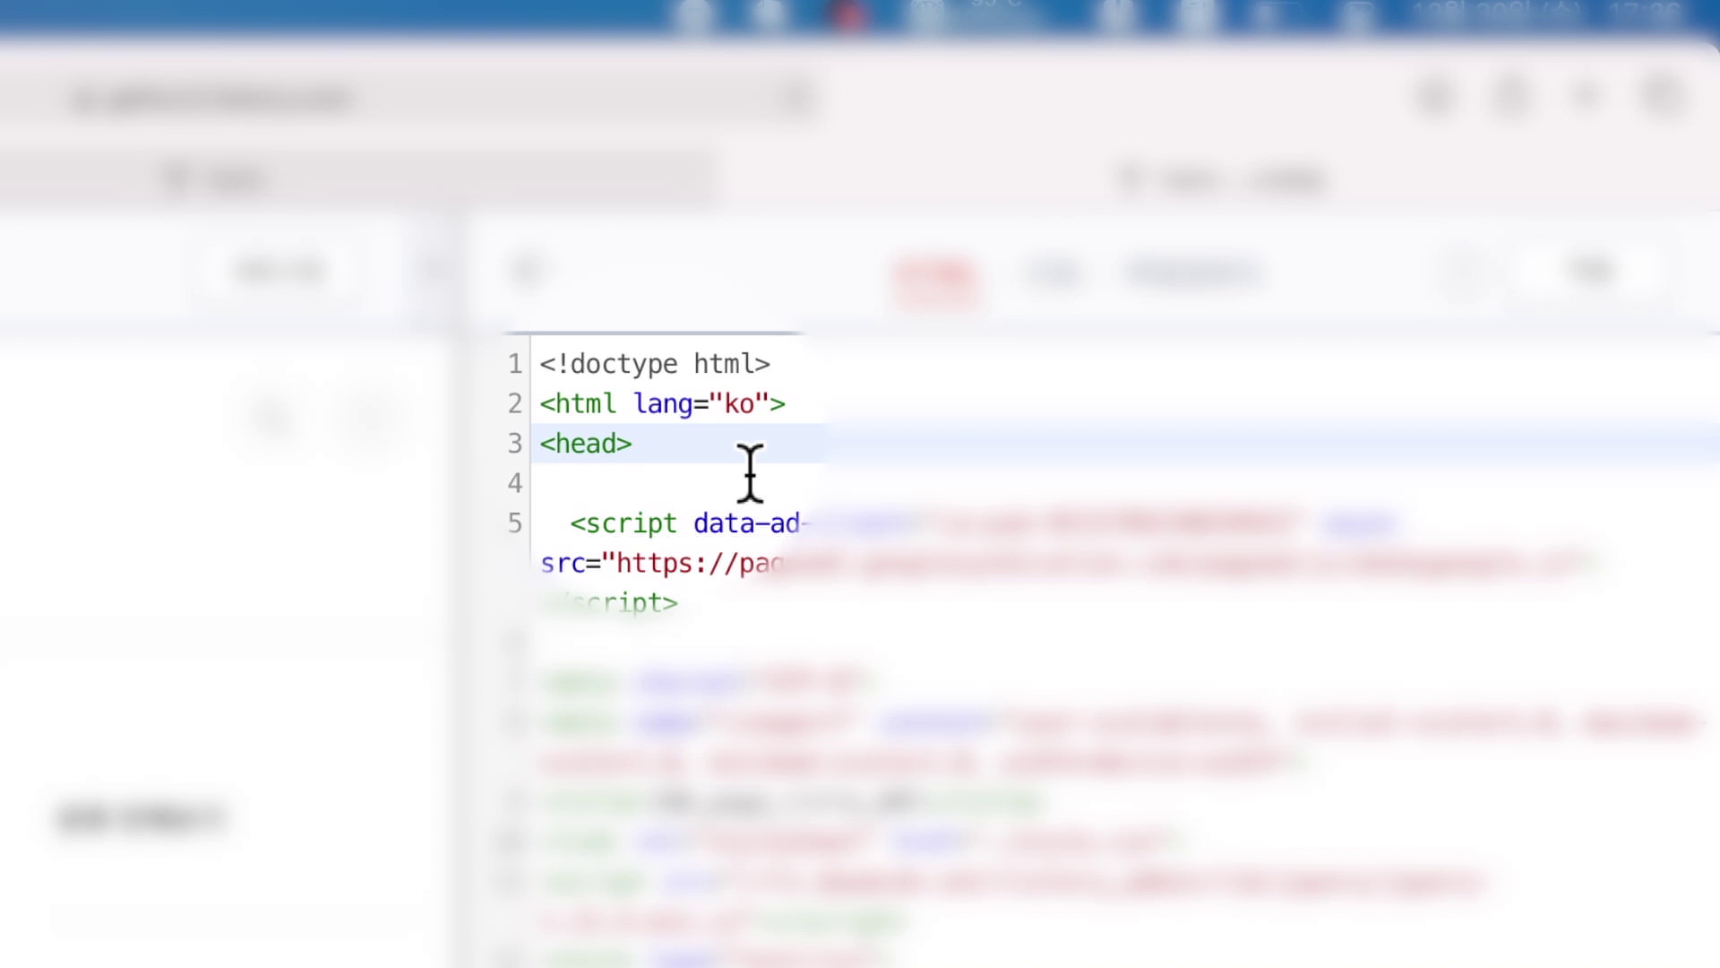
key("Return")
key("Return")
key("ctrl+v")
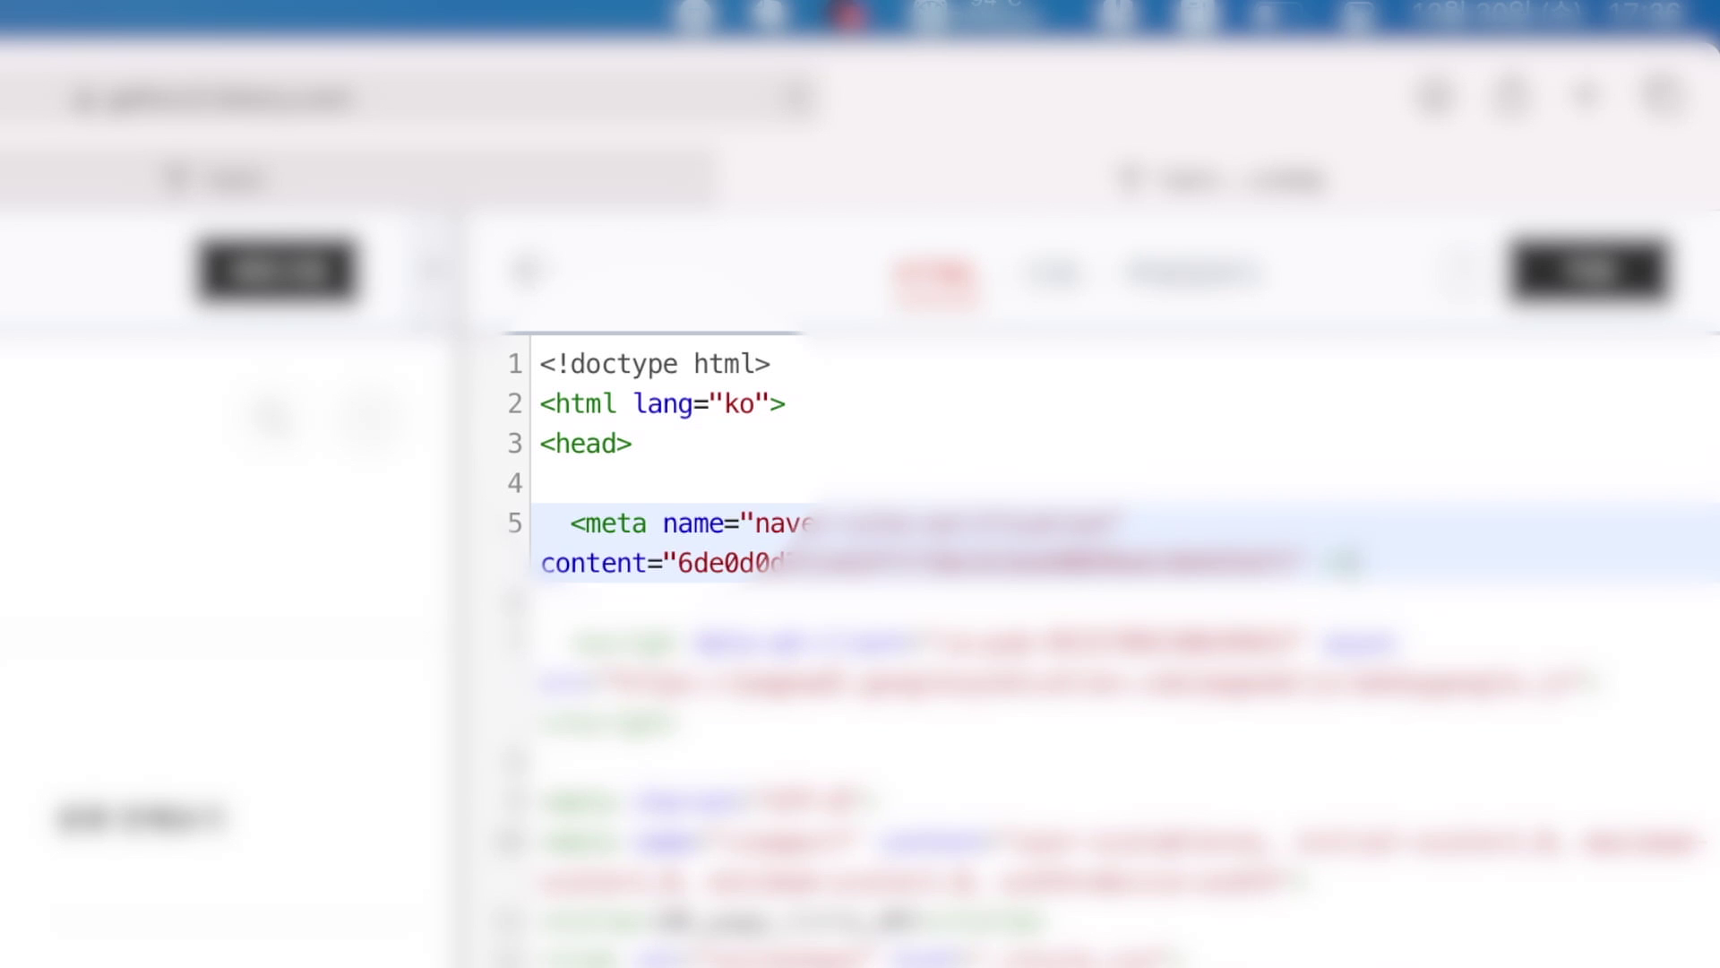
key("Return")
key("Return")
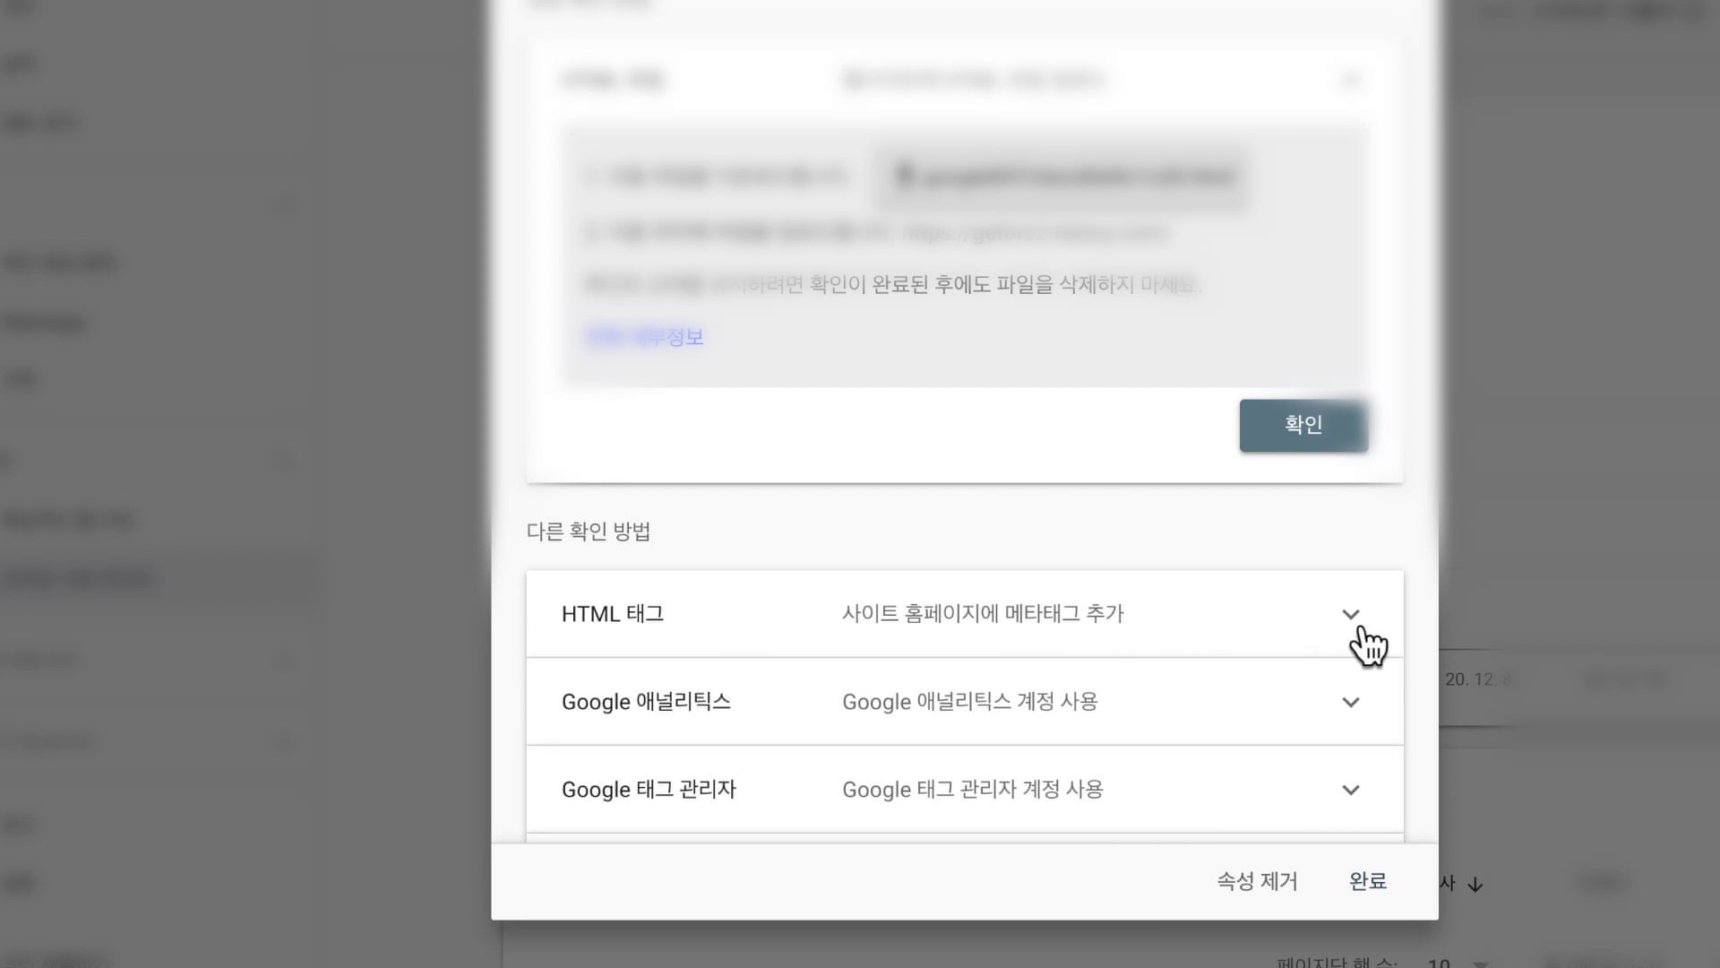
Copy the HTML tag verification code from Google Search Console, paste it below the Naver meta tag in the Tistory skin, and apply the change
left_click(1357, 629)
scroll(1359, 633, "down", 5)
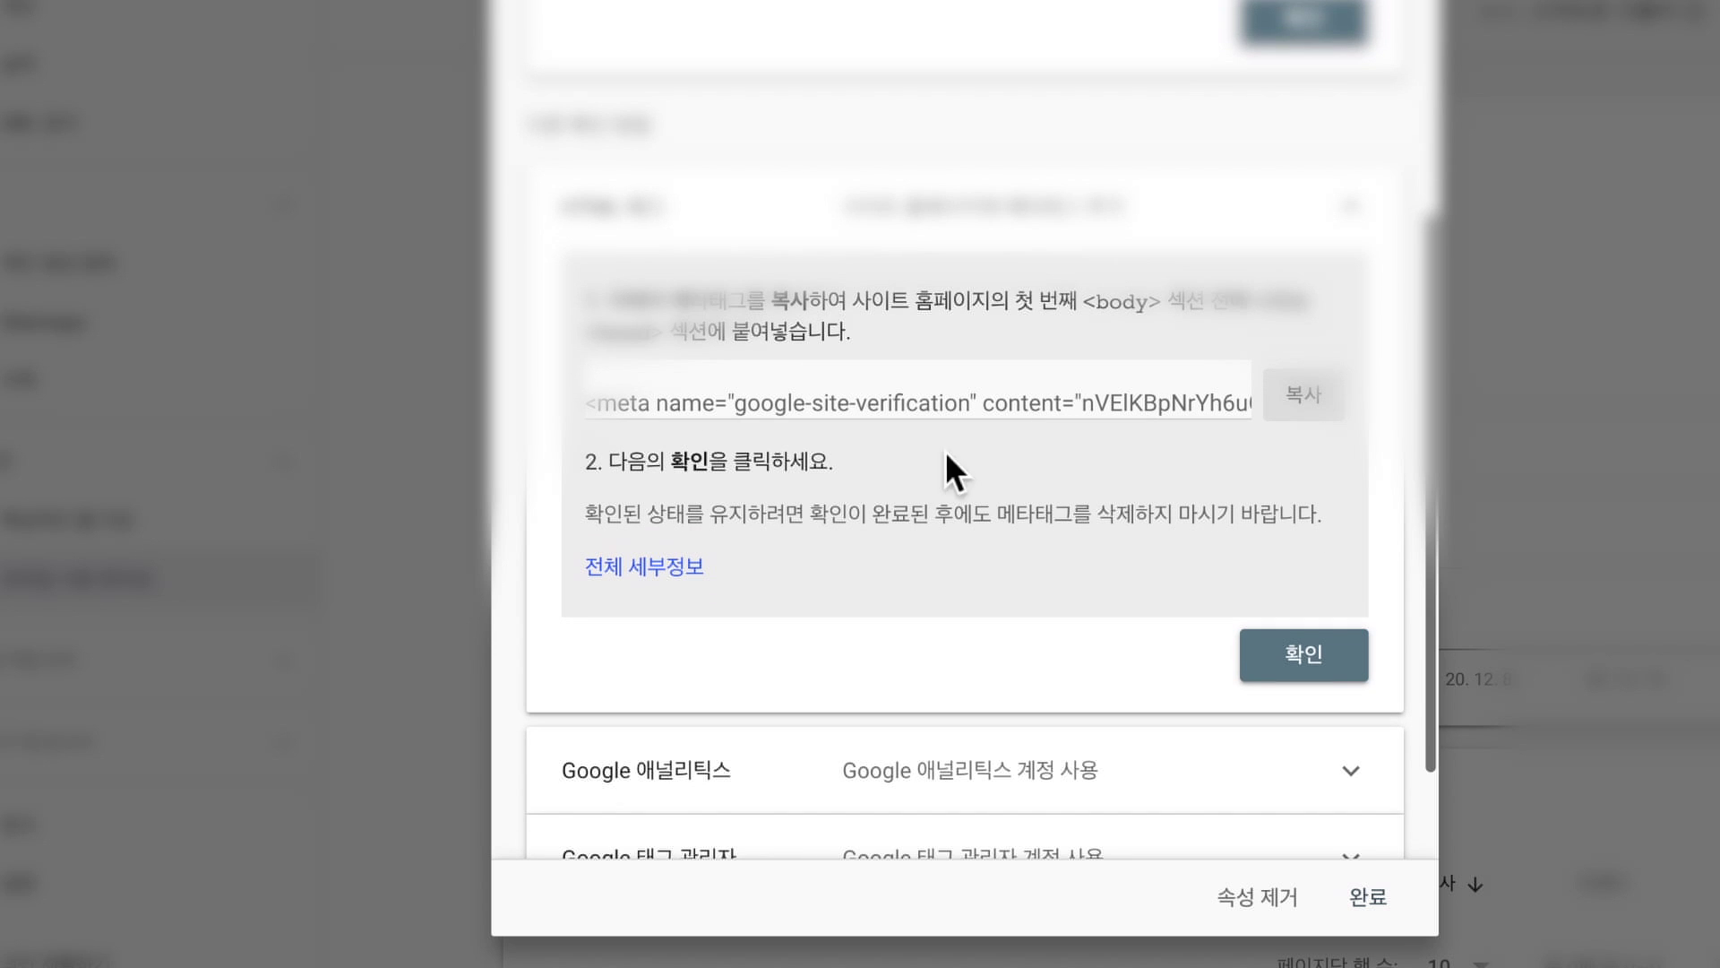
left_click(1313, 411)
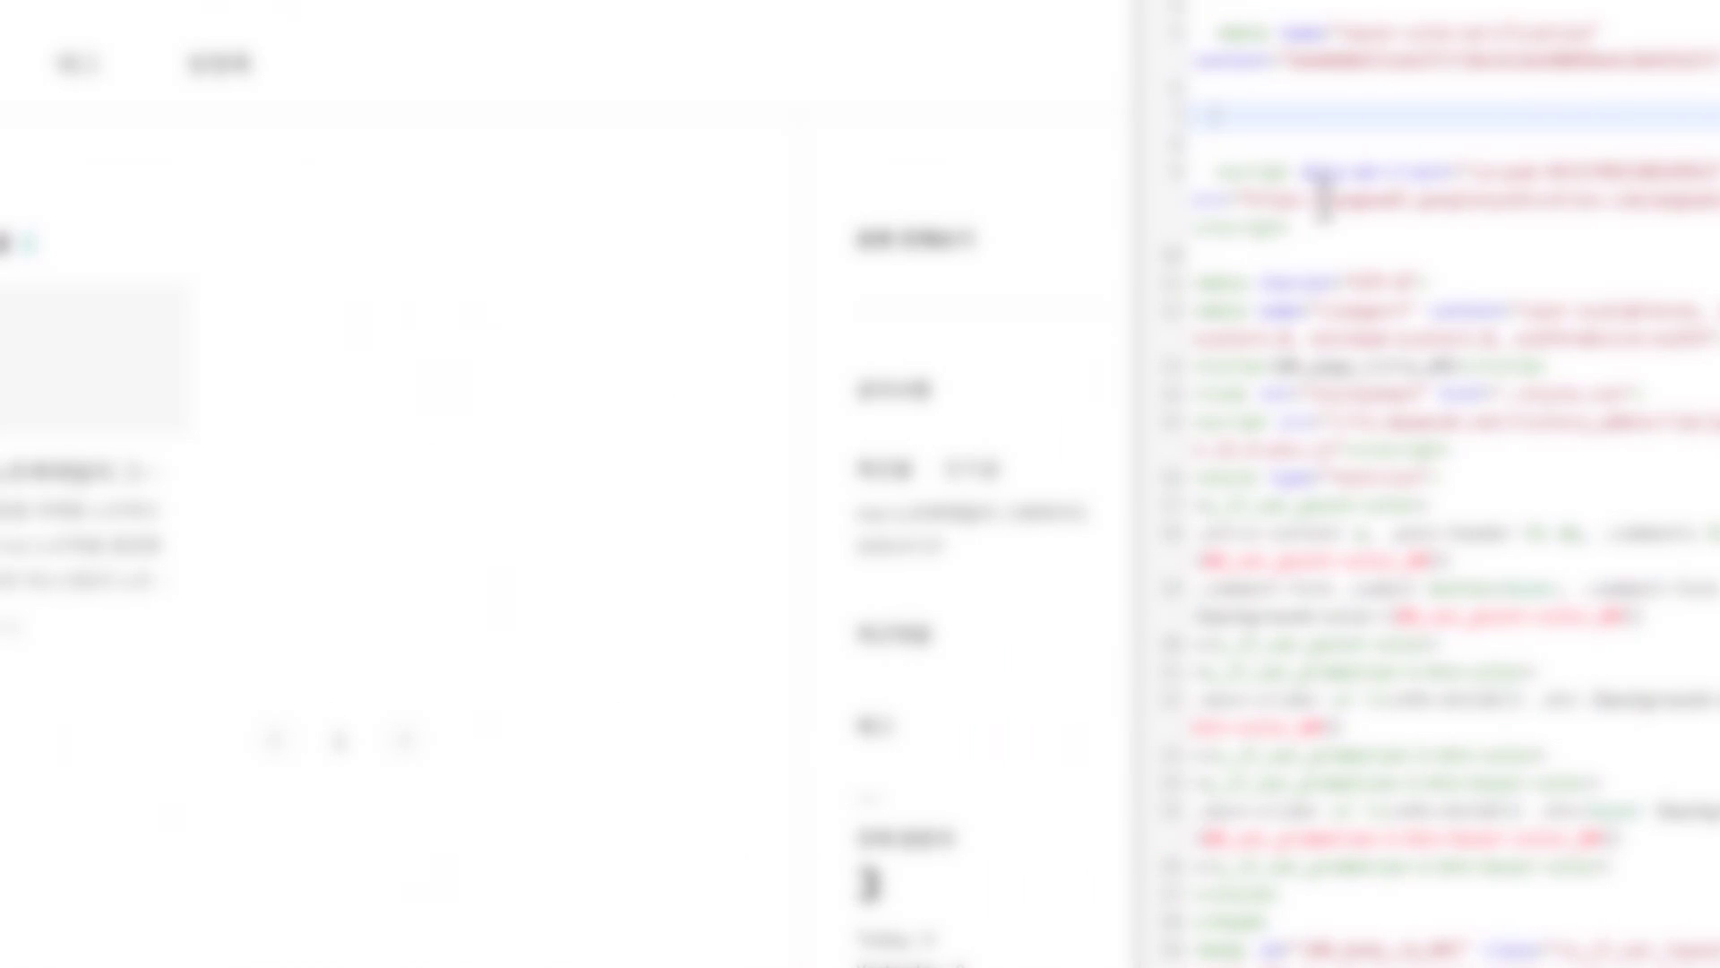
key("ctrl+v")
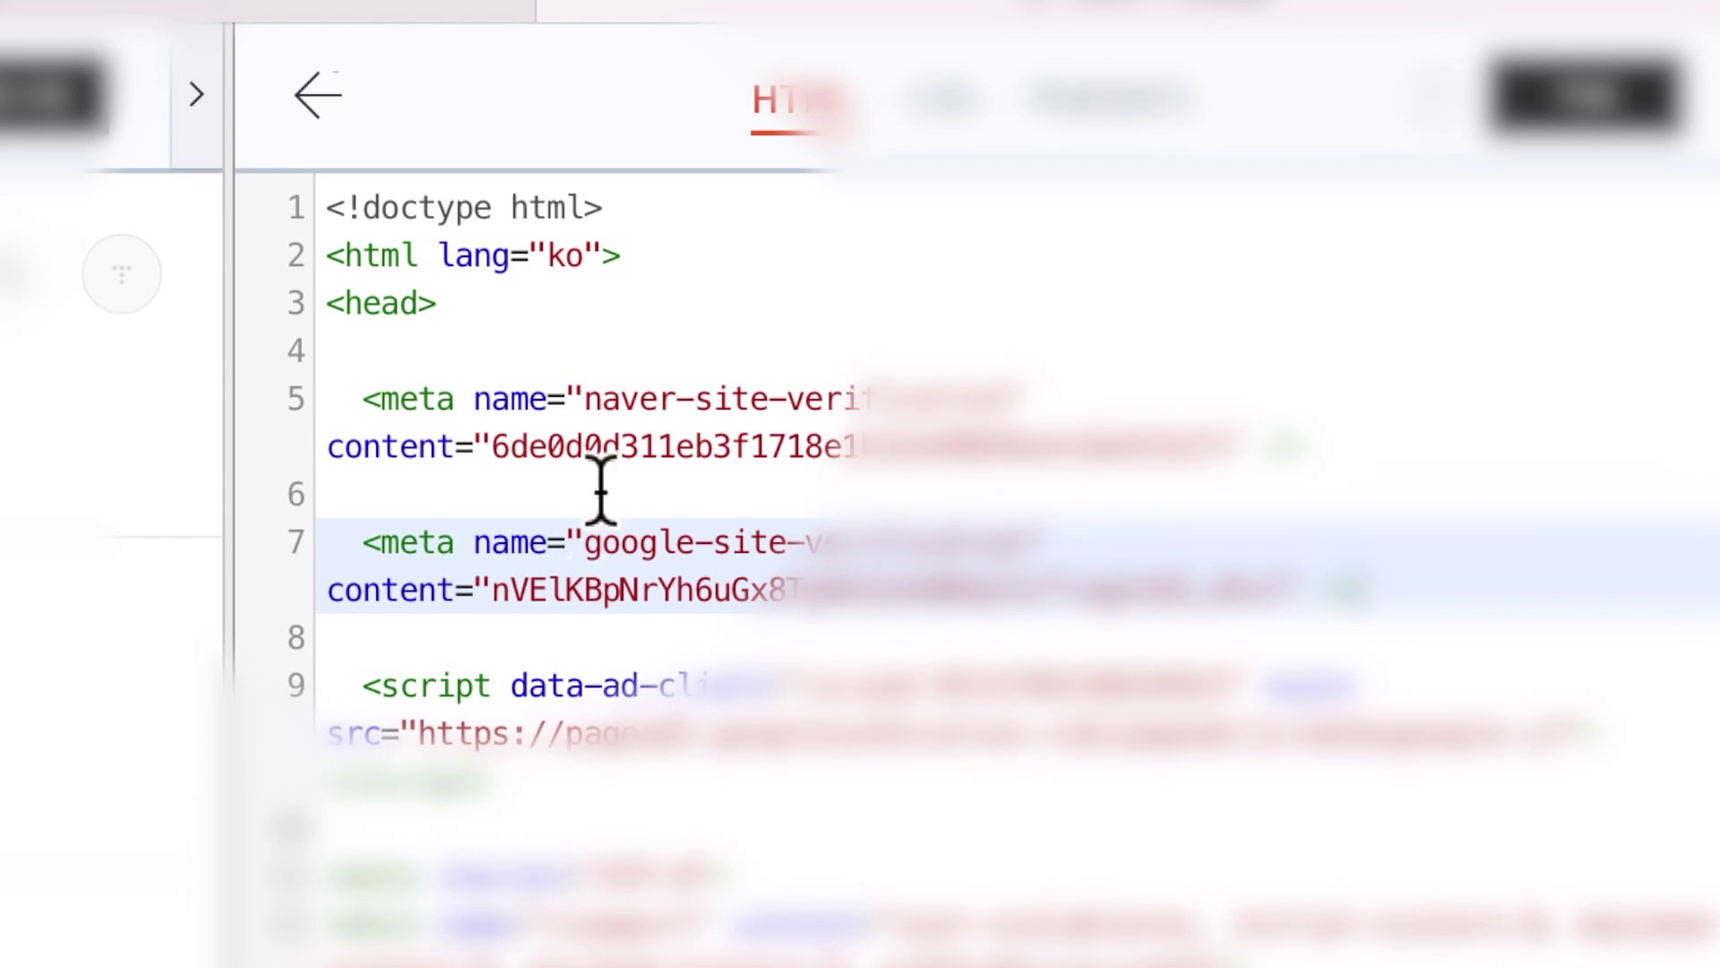
left_click(1586, 130)
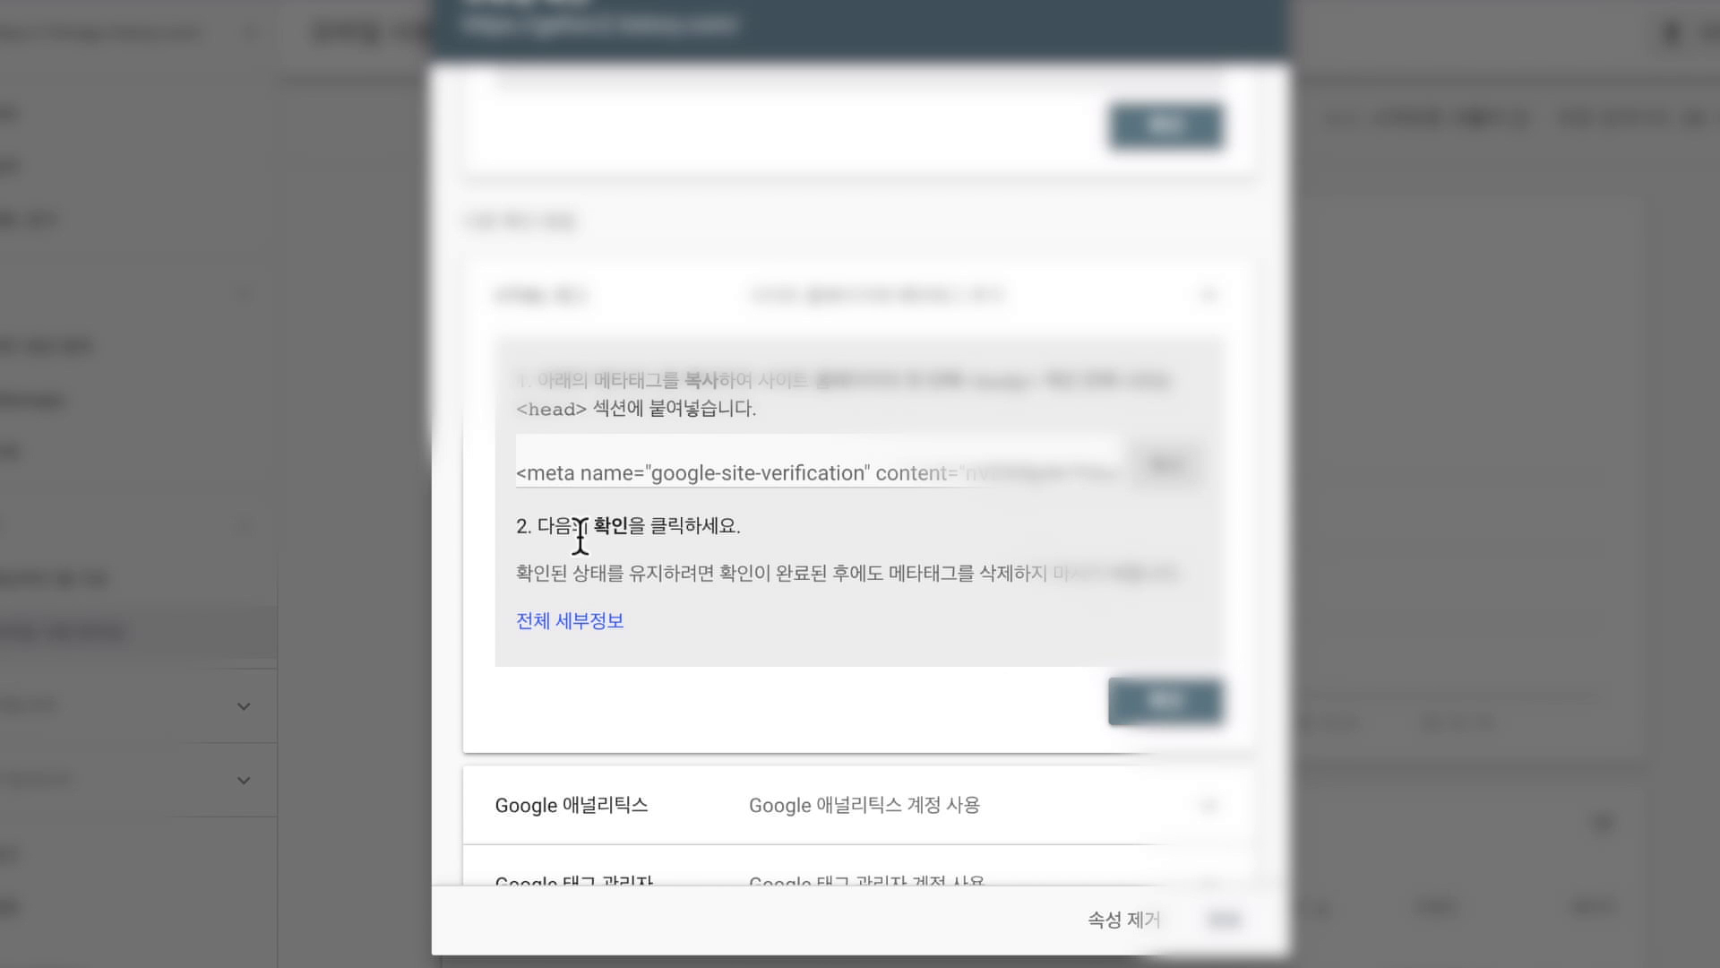
Verify the blog's ownership through the HTML tag in Google Search Console and in Naver Search Advisor, accepting both confirmations
left_click(1187, 712)
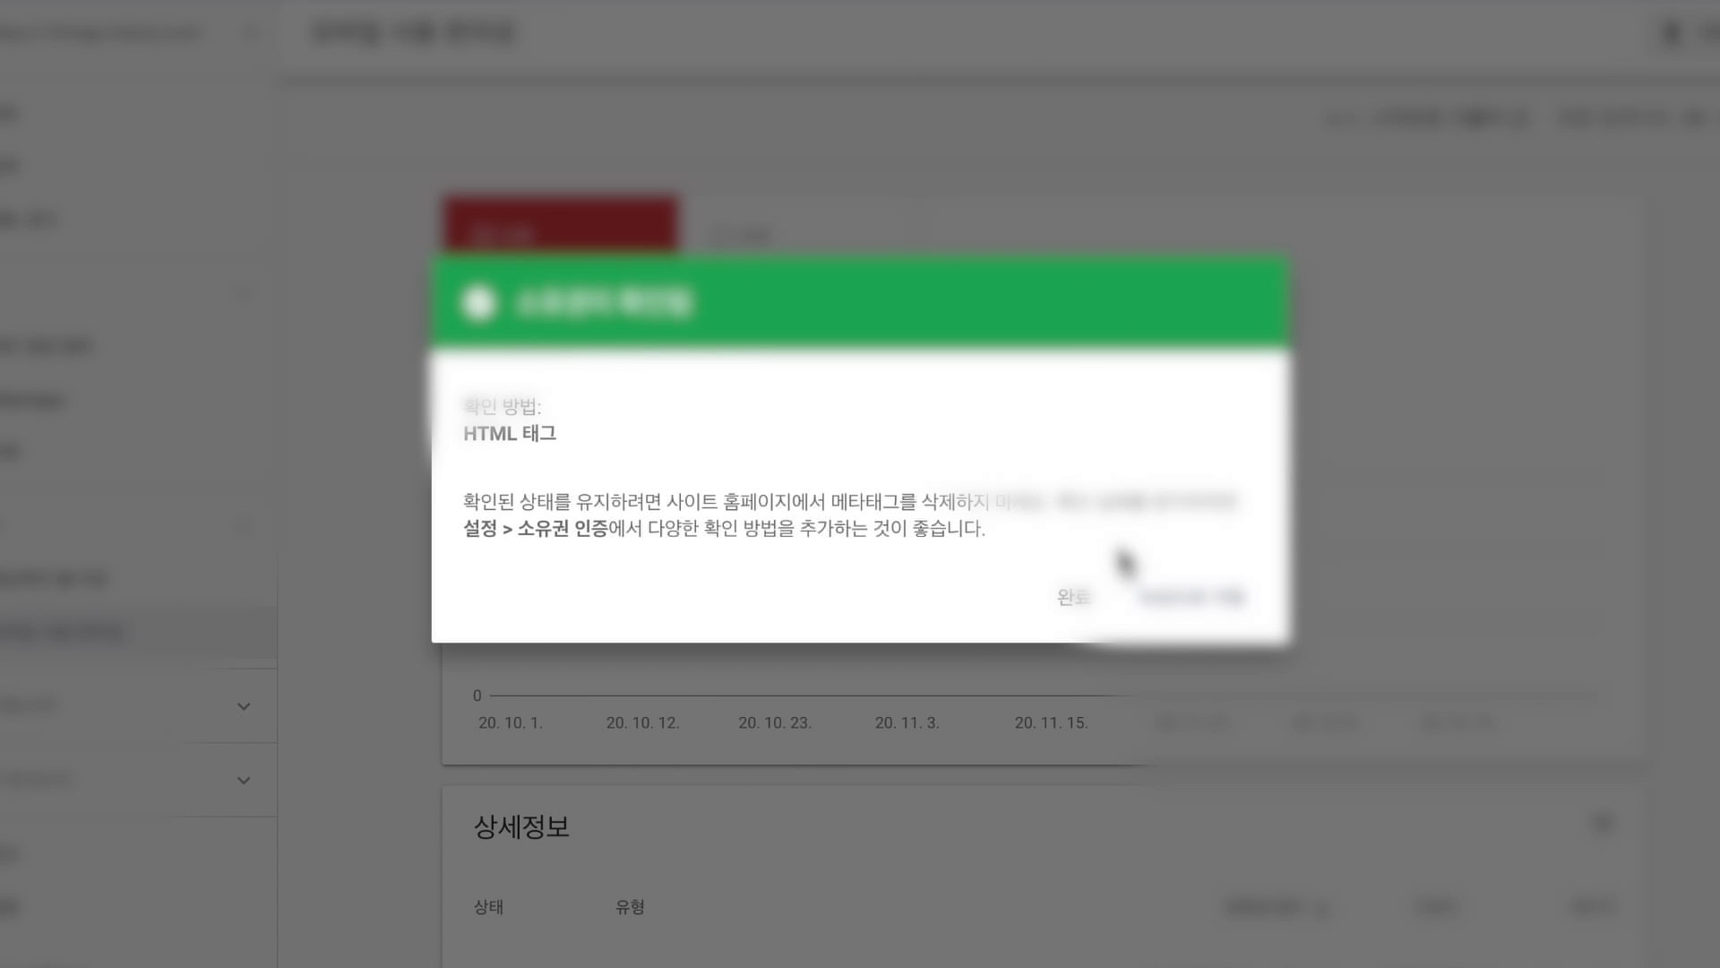
left_click(1074, 596)
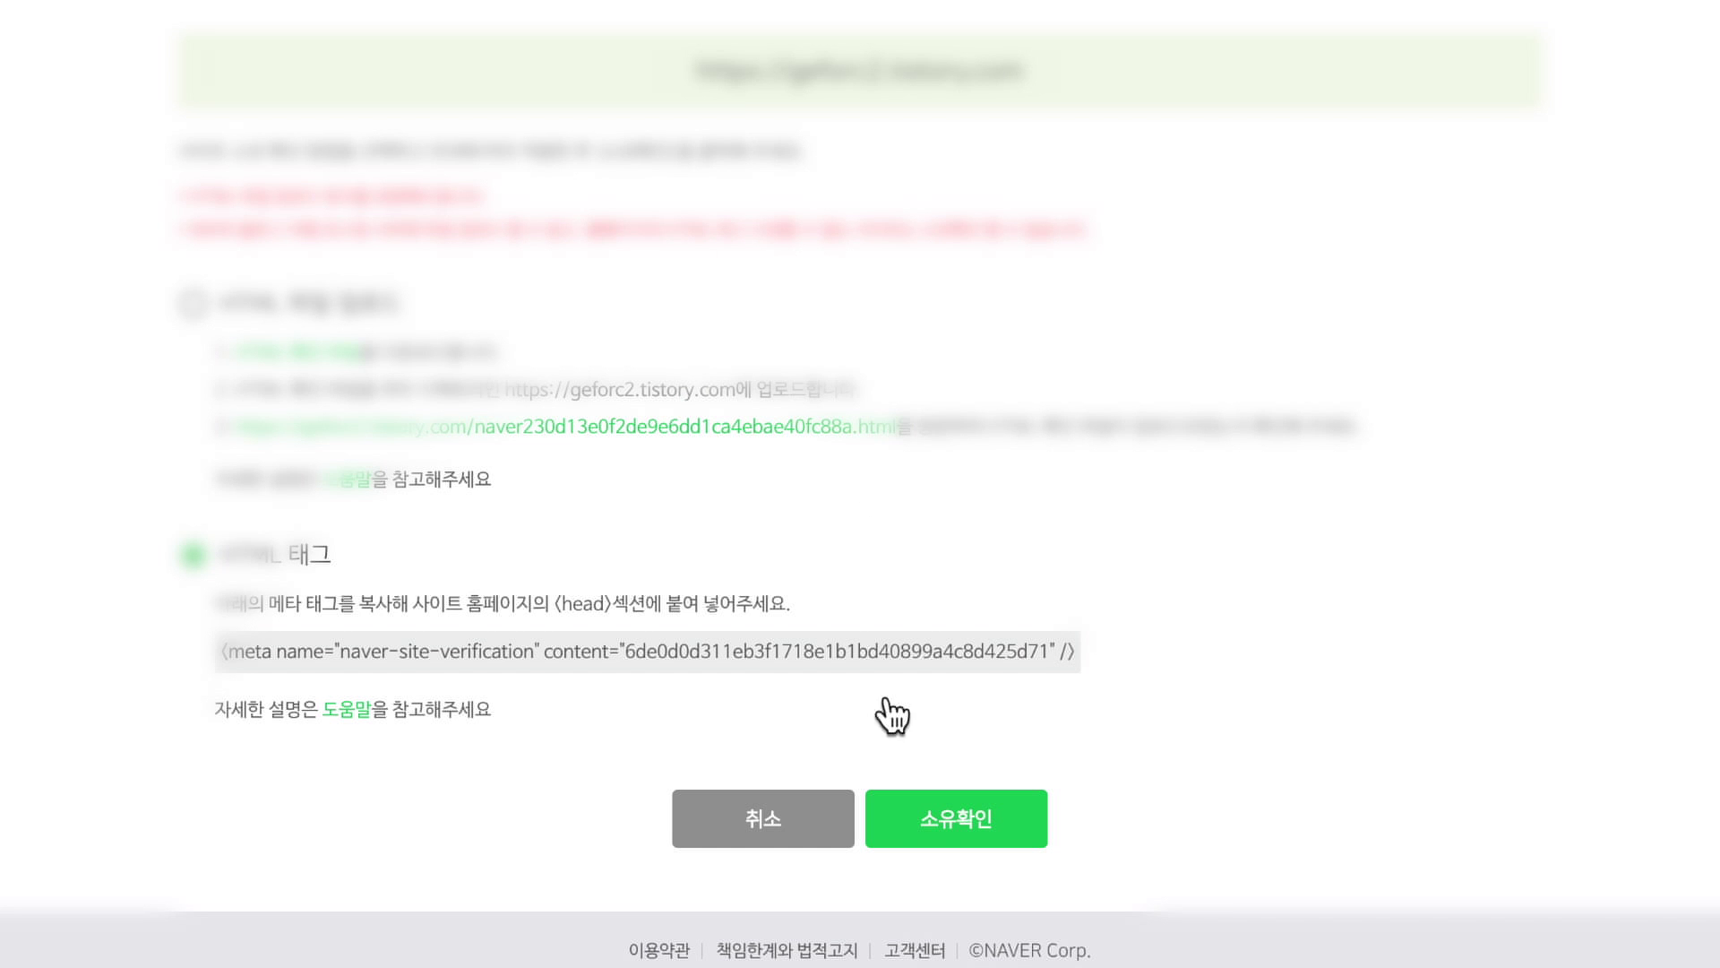
left_click(982, 831)
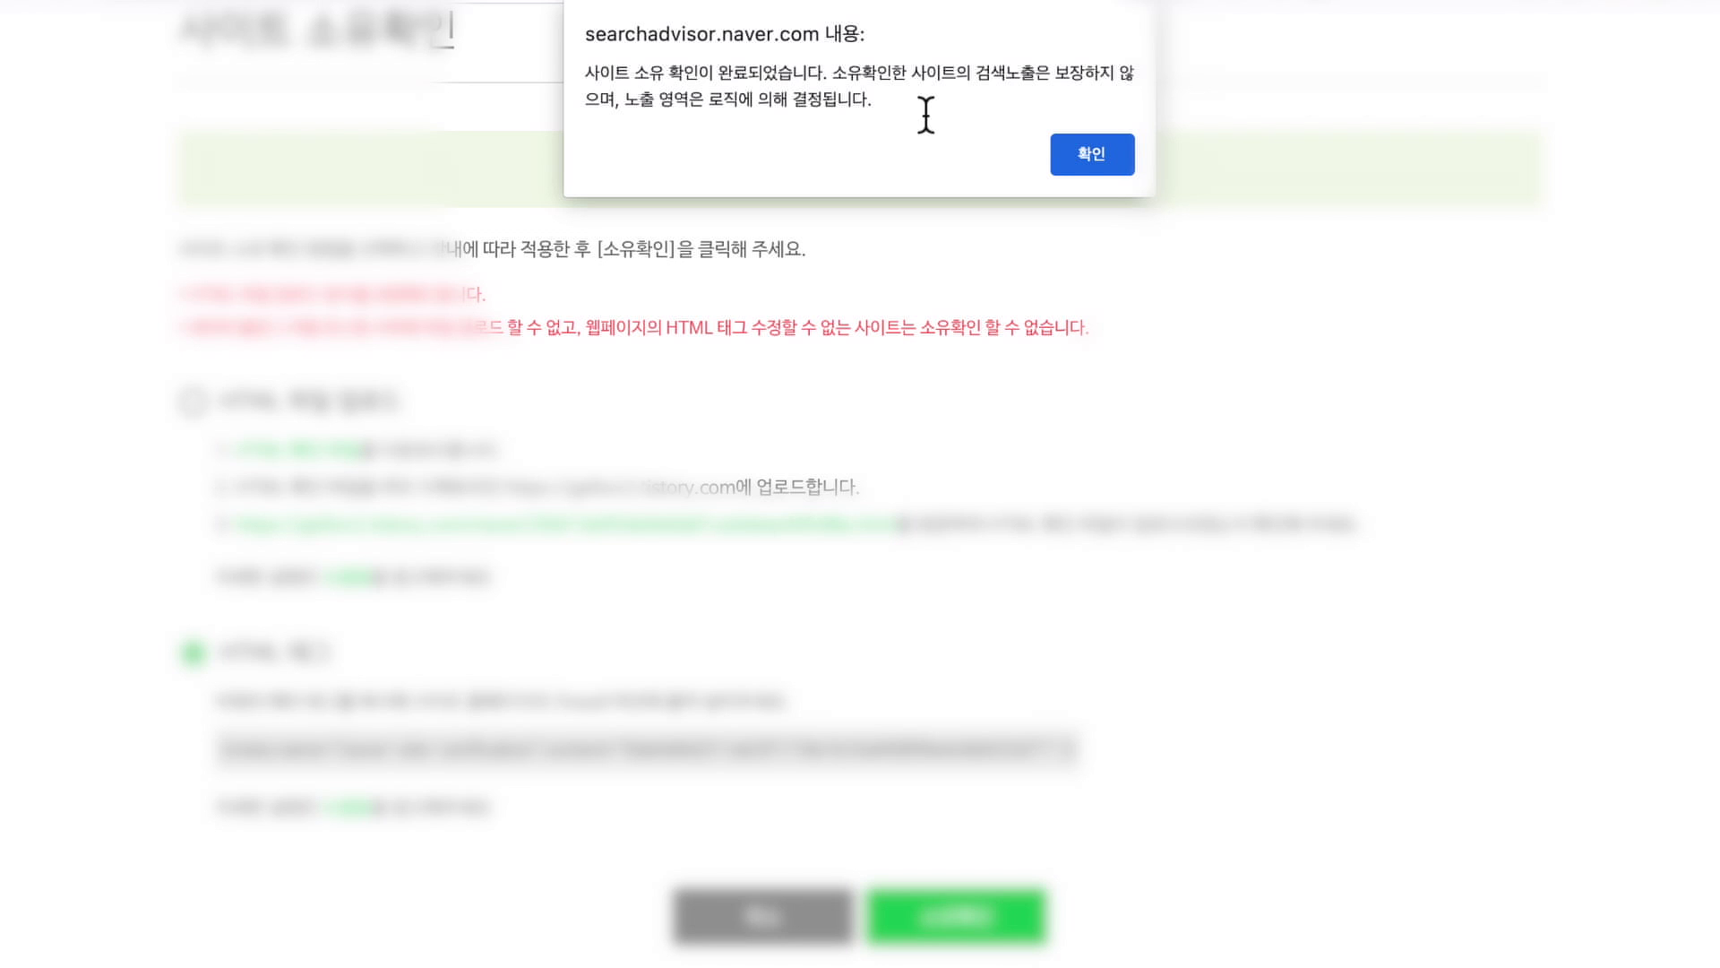
left_click(1091, 161)
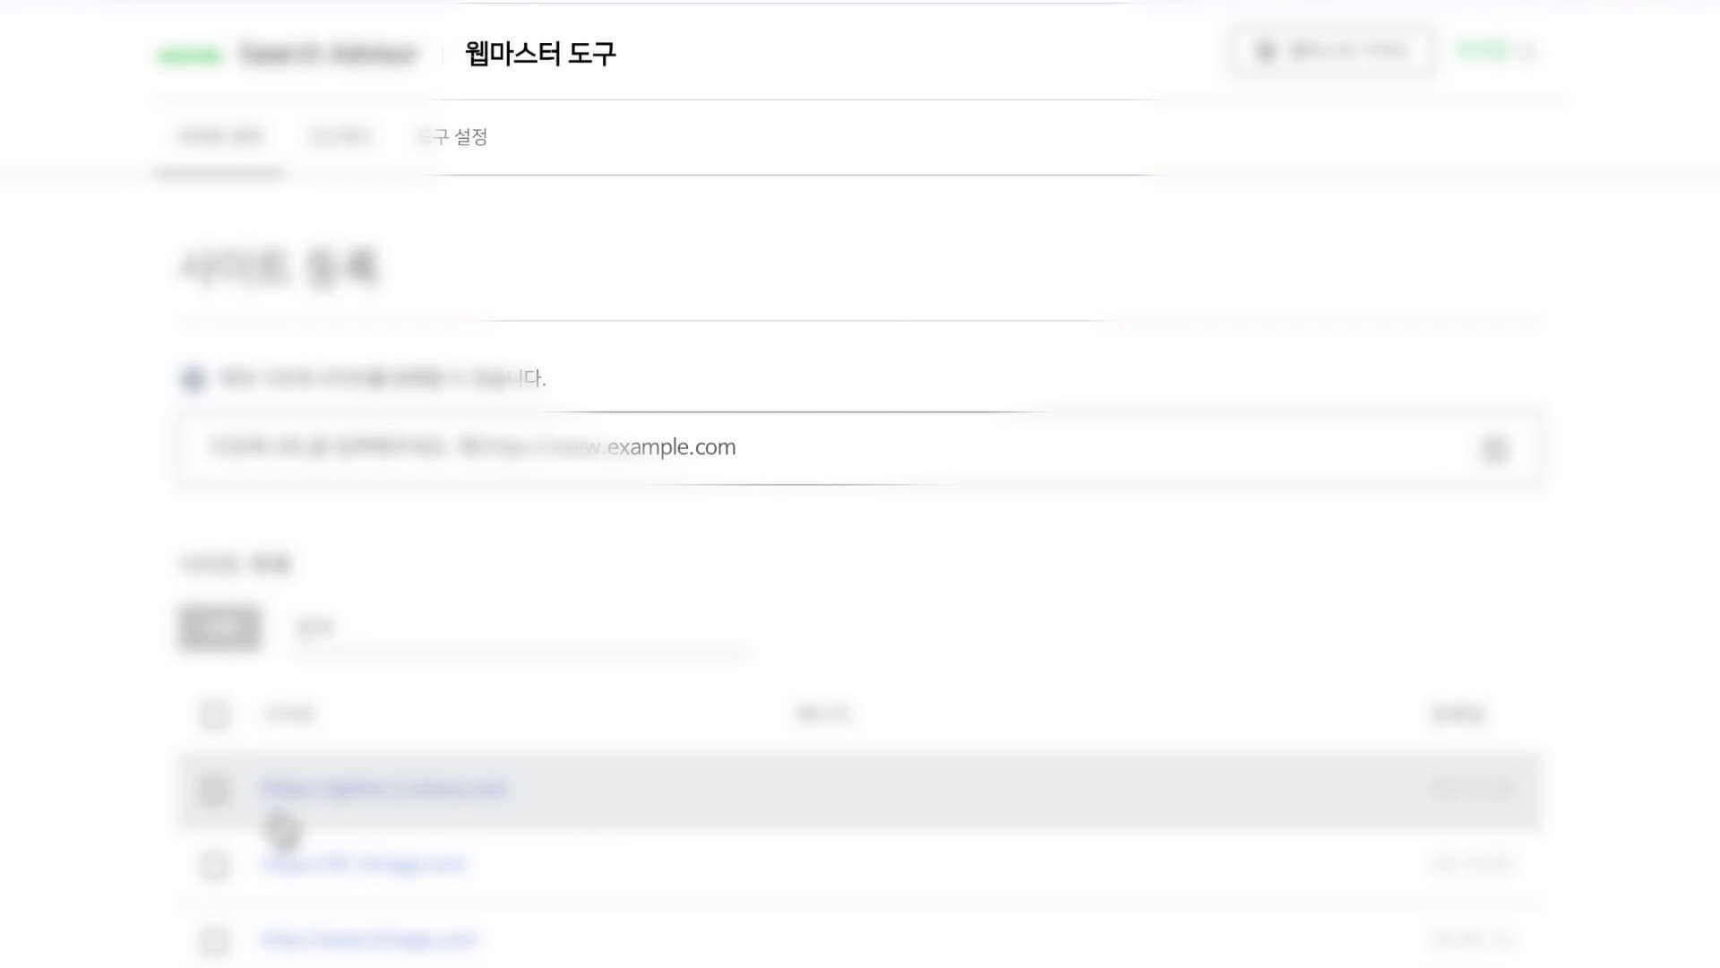
Open the newly verified blog in Naver Search Advisor's site list and examine its site optimization report
left_click(473, 817)
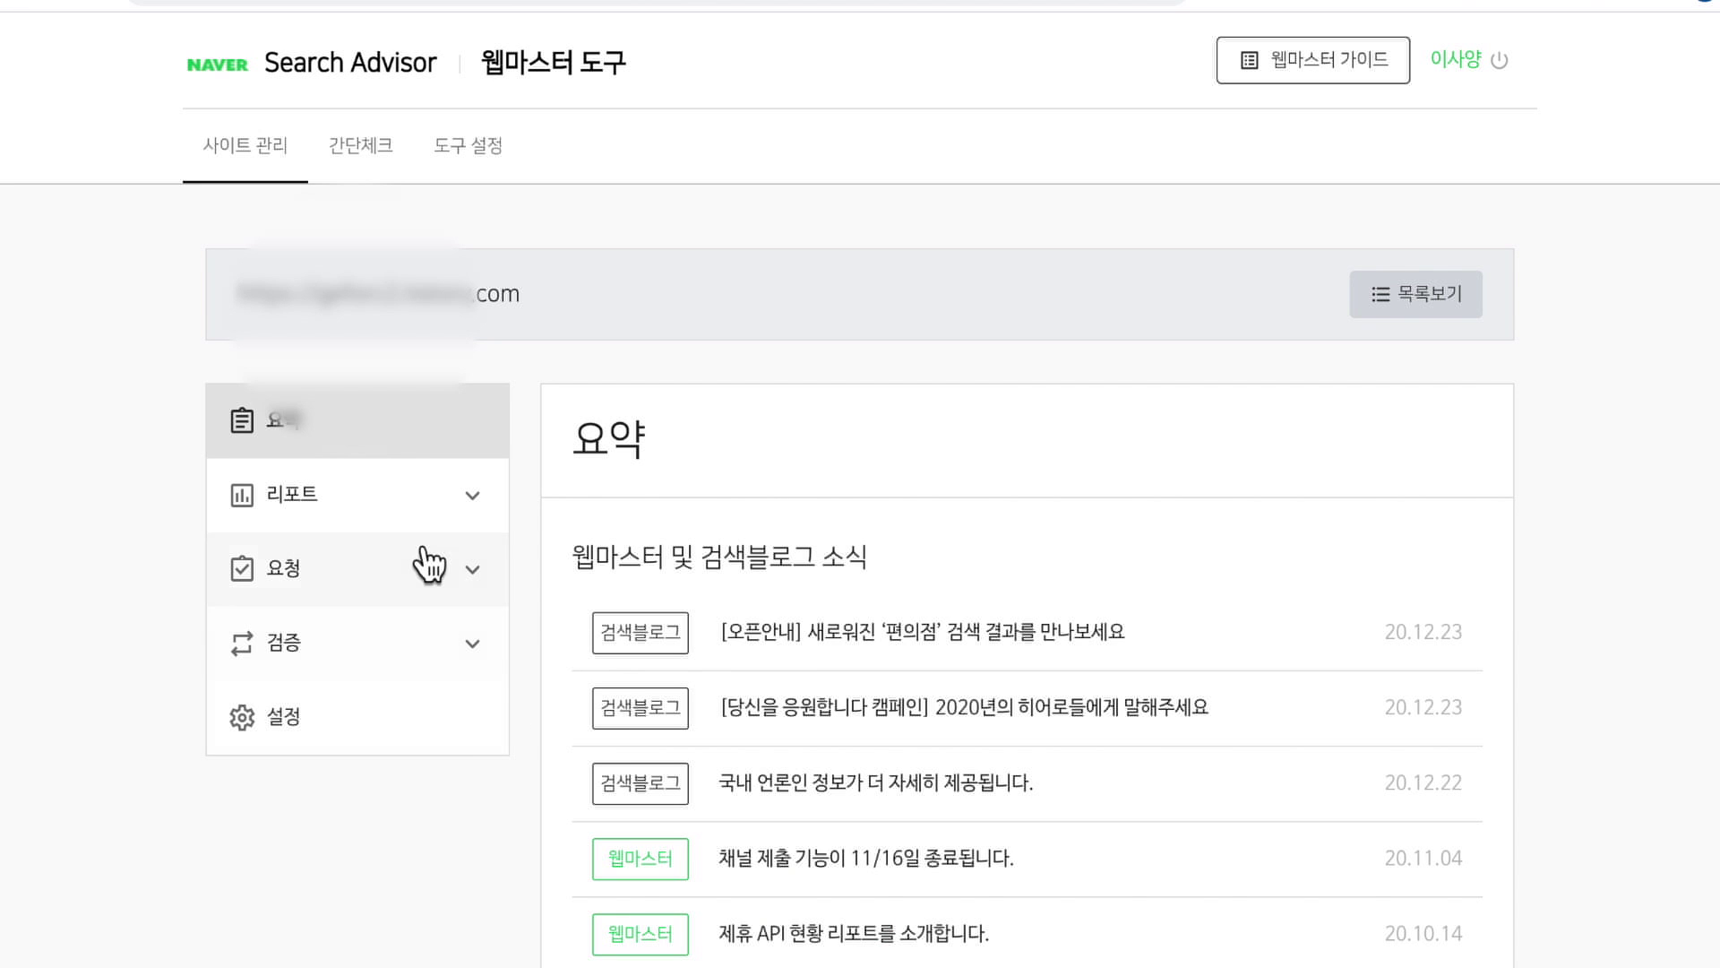
left_click(446, 519)
left_click(383, 550)
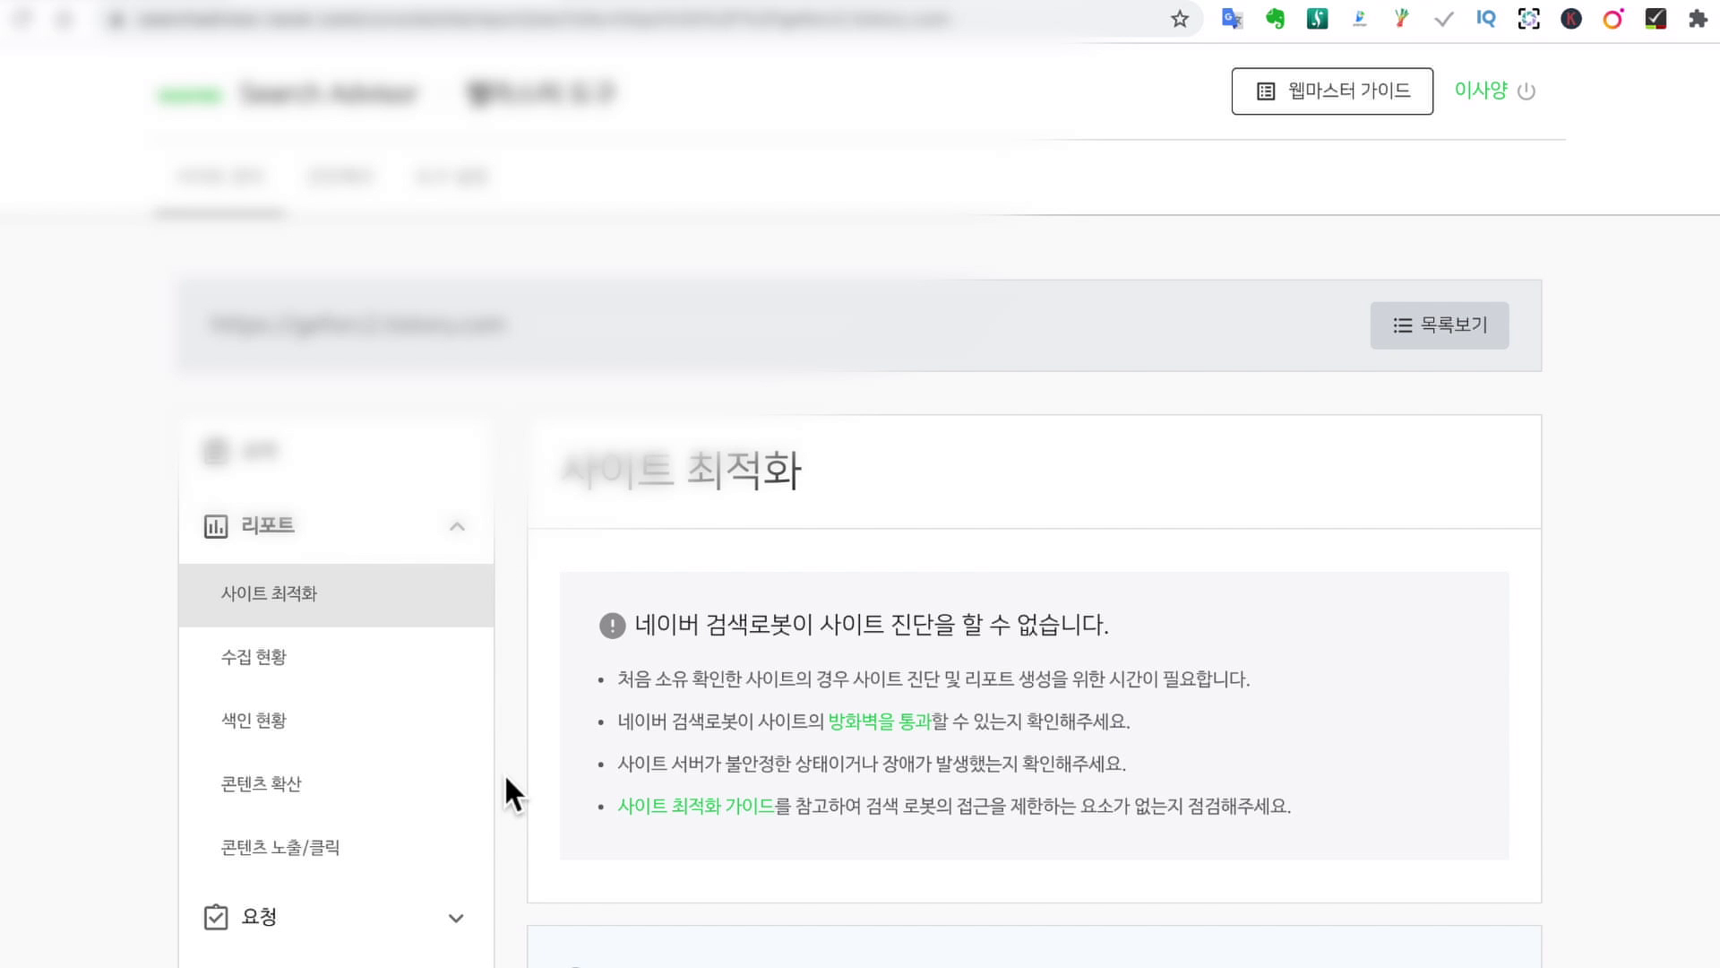
scroll(504, 772, "down", 1)
scroll(504, 772, "up", 1)
scroll(504, 773, "down", 1)
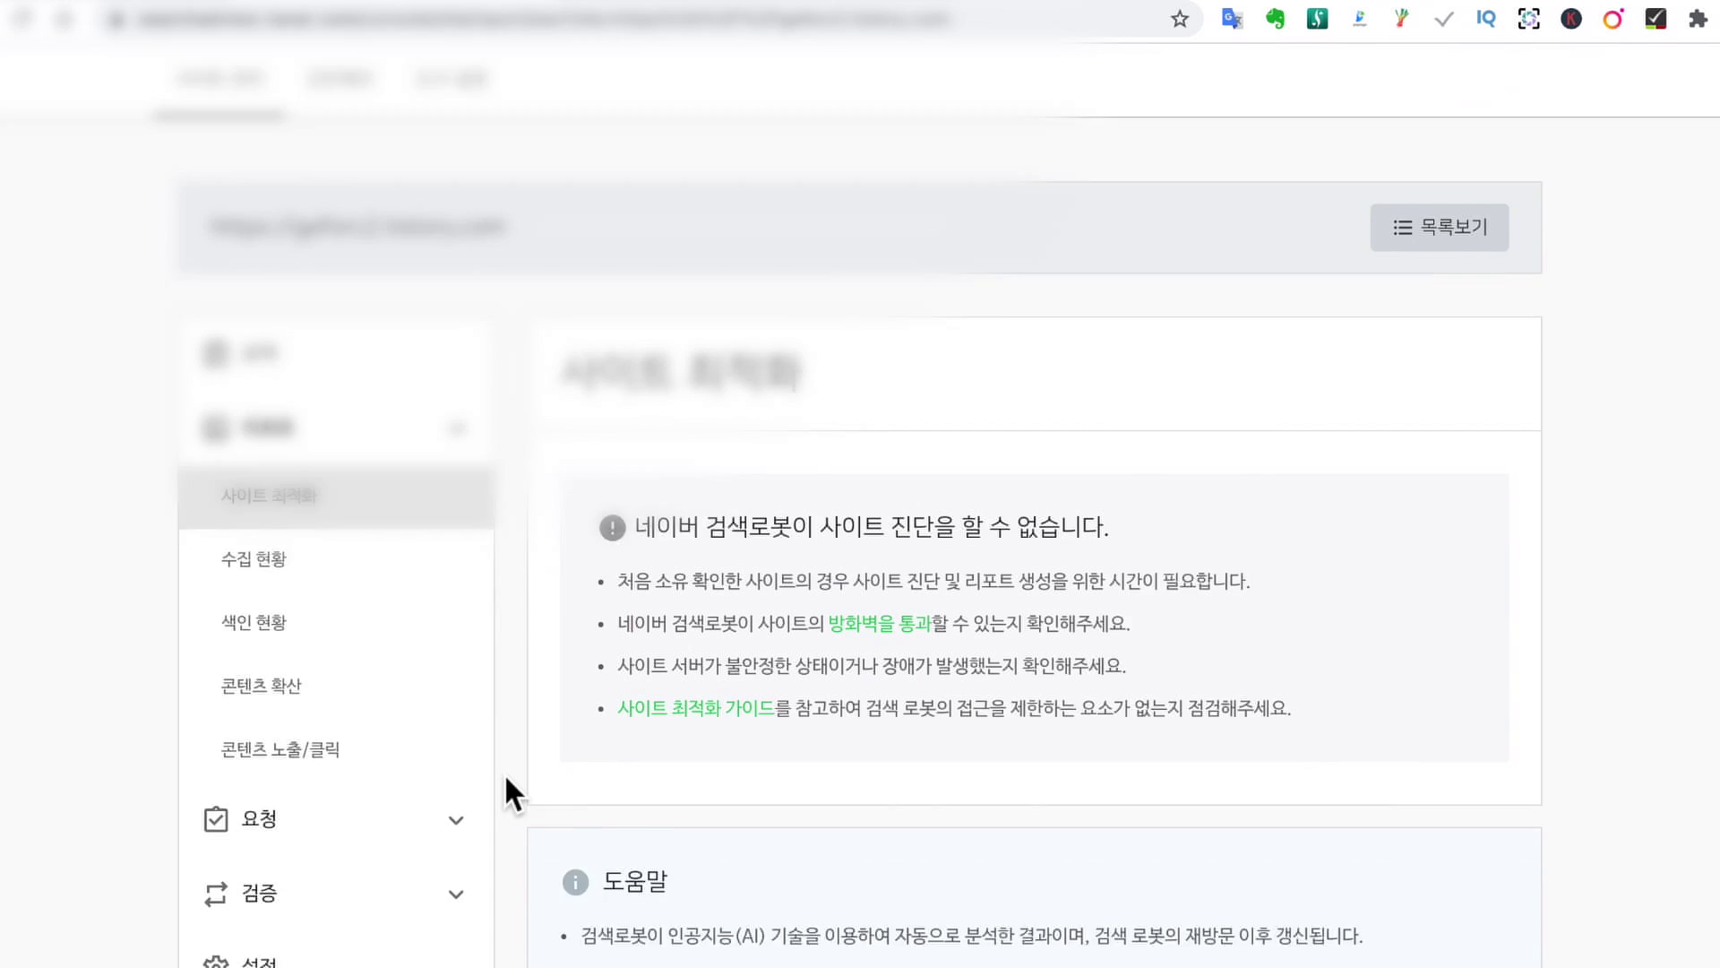
scroll(503, 773, "up", 1)
scroll(504, 772, "down", 1)
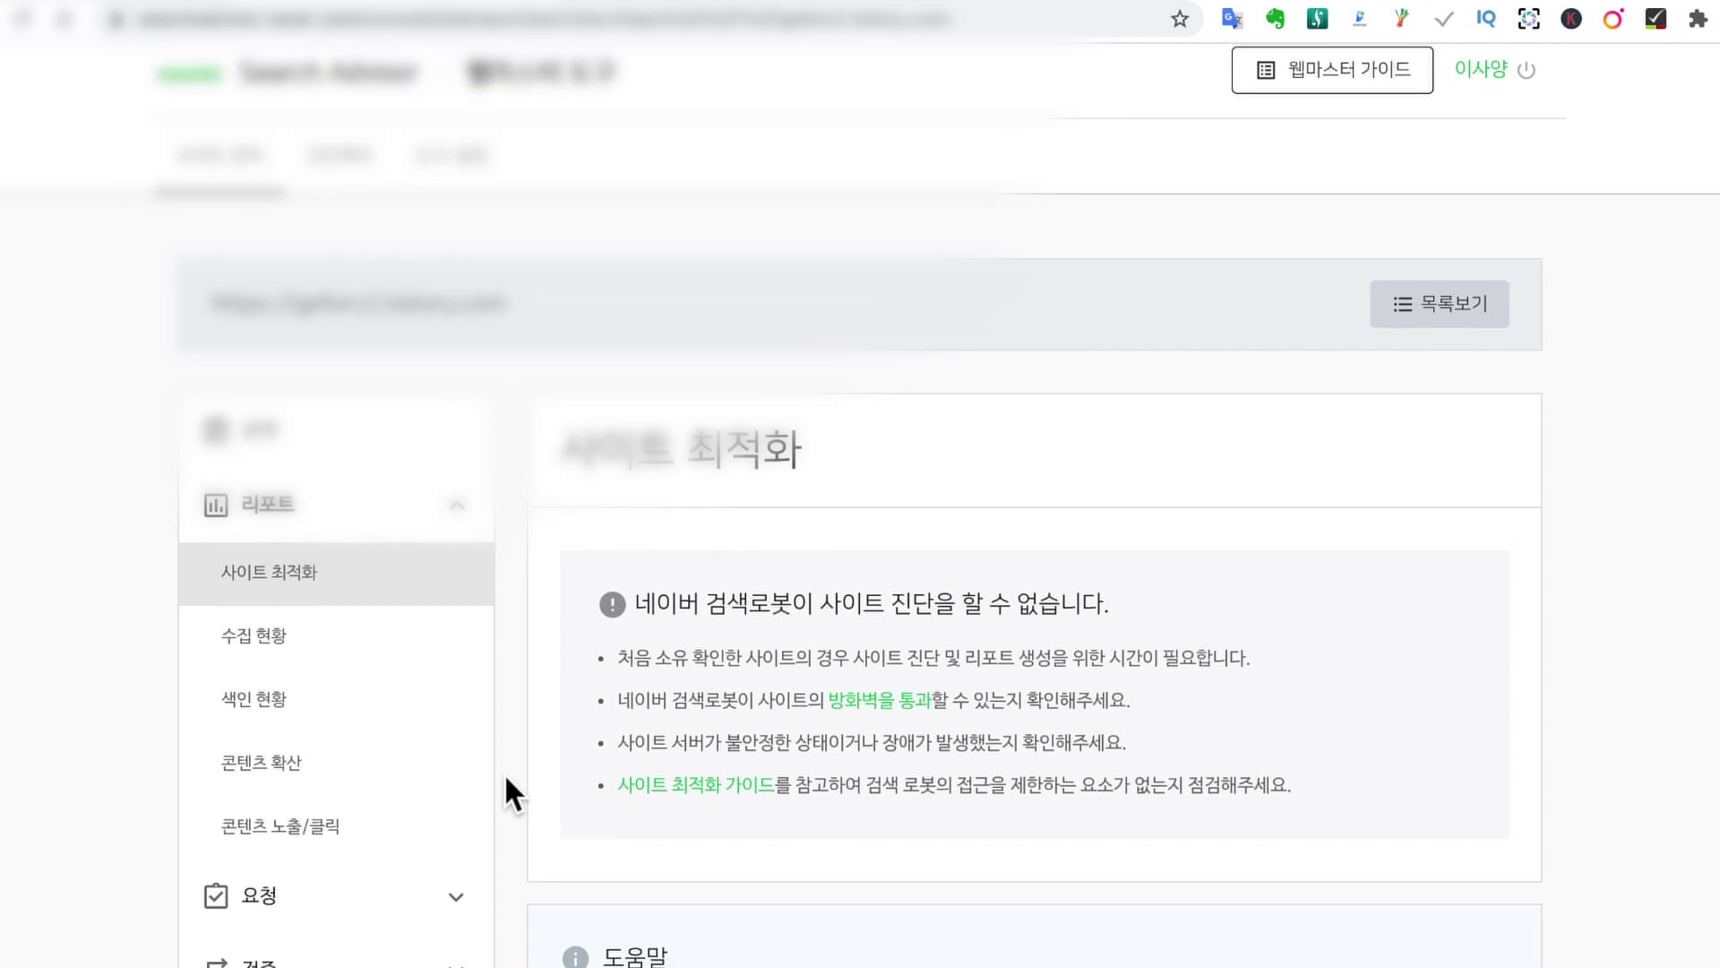
scroll(504, 773, "up", 1)
scroll(348, 527, "down", 3)
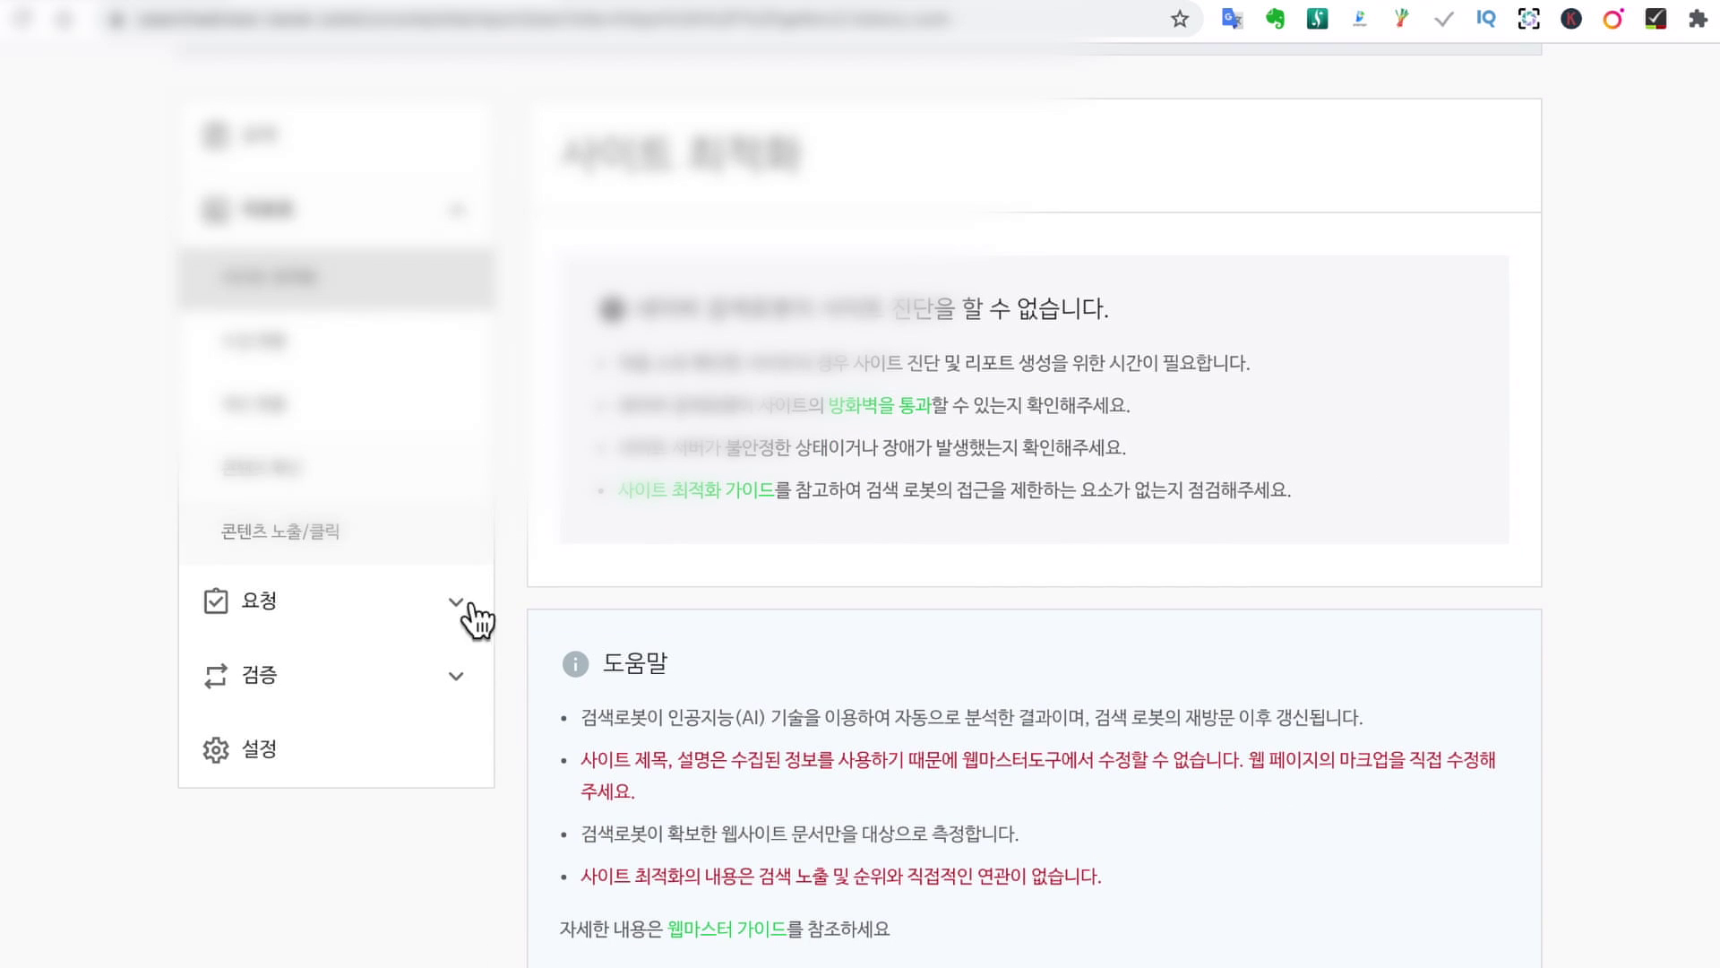
Open the RSS submission request page and submit the blog's address followed by /rss as its RSS URL
left_click(451, 629)
scroll(452, 643, "up", 1)
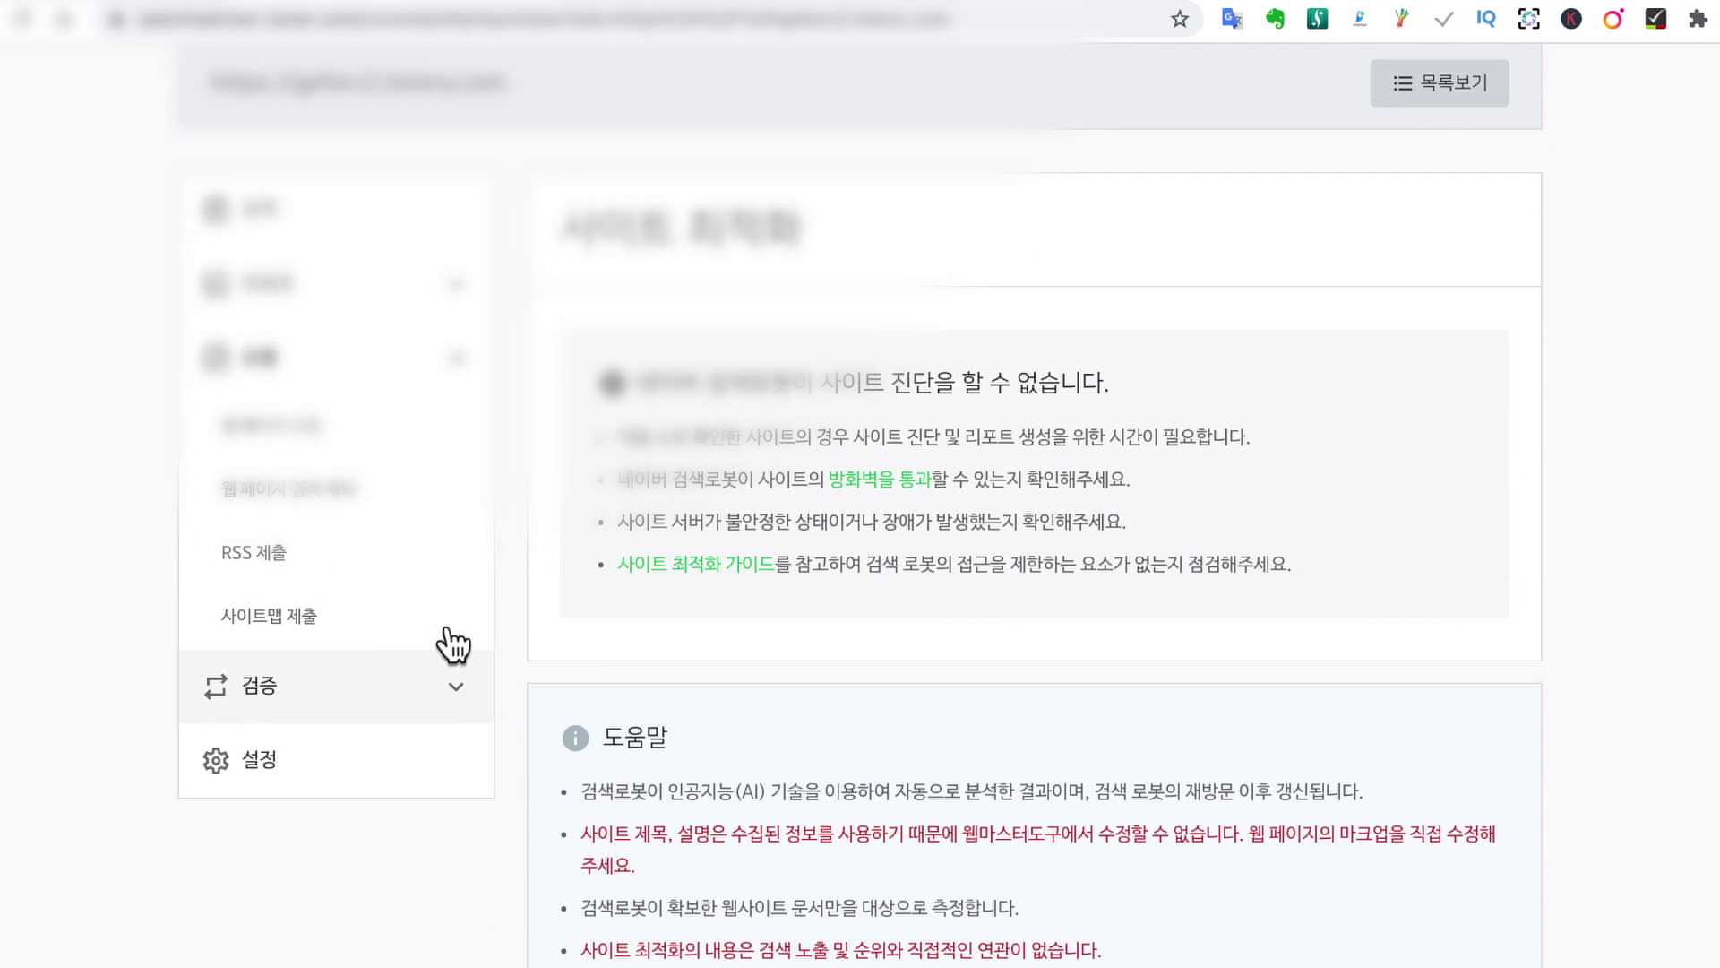
left_click(324, 583)
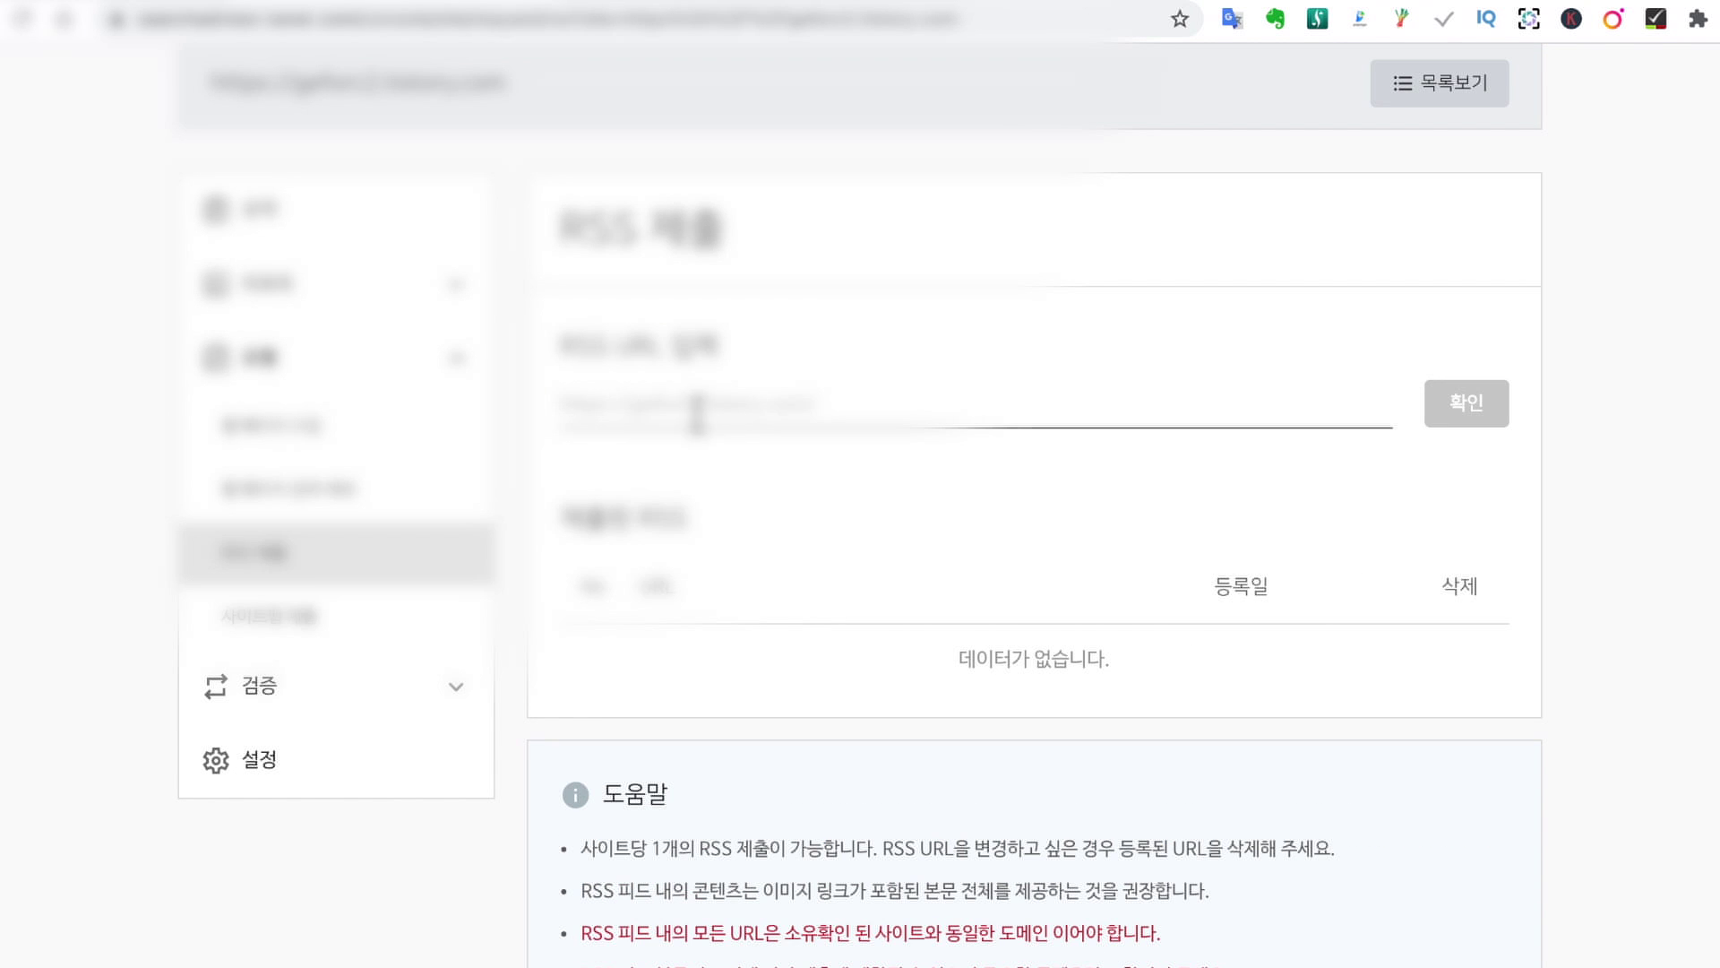
left_click(860, 399)
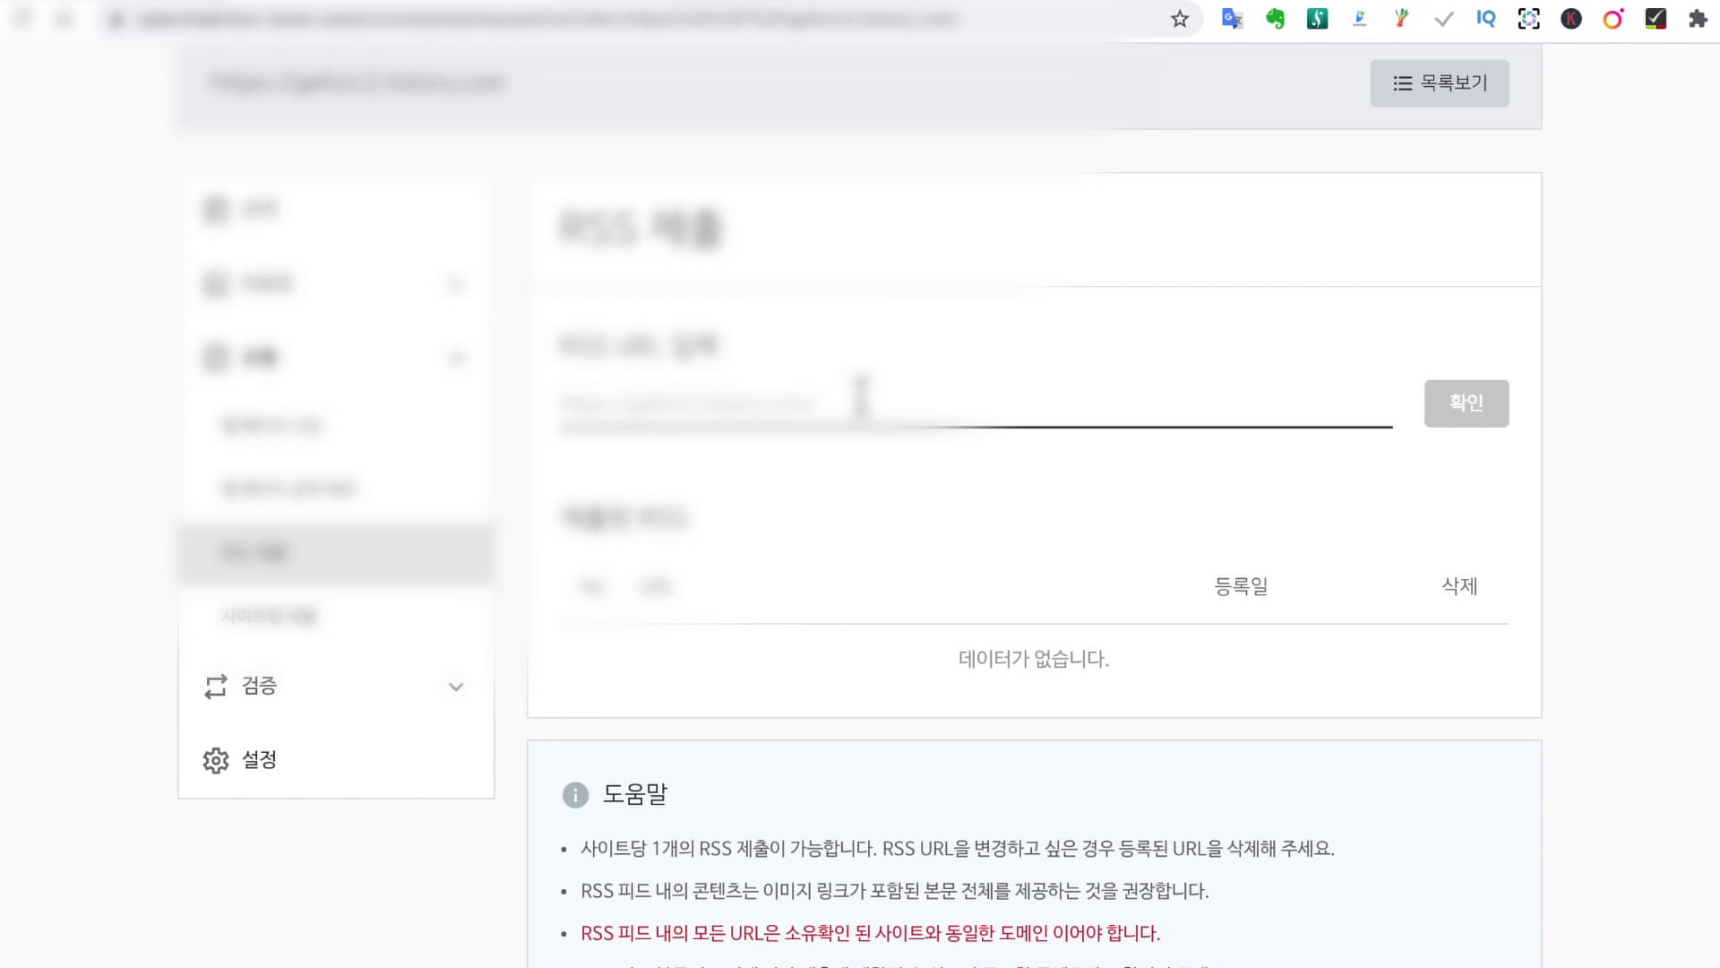
key("ctrl+v")
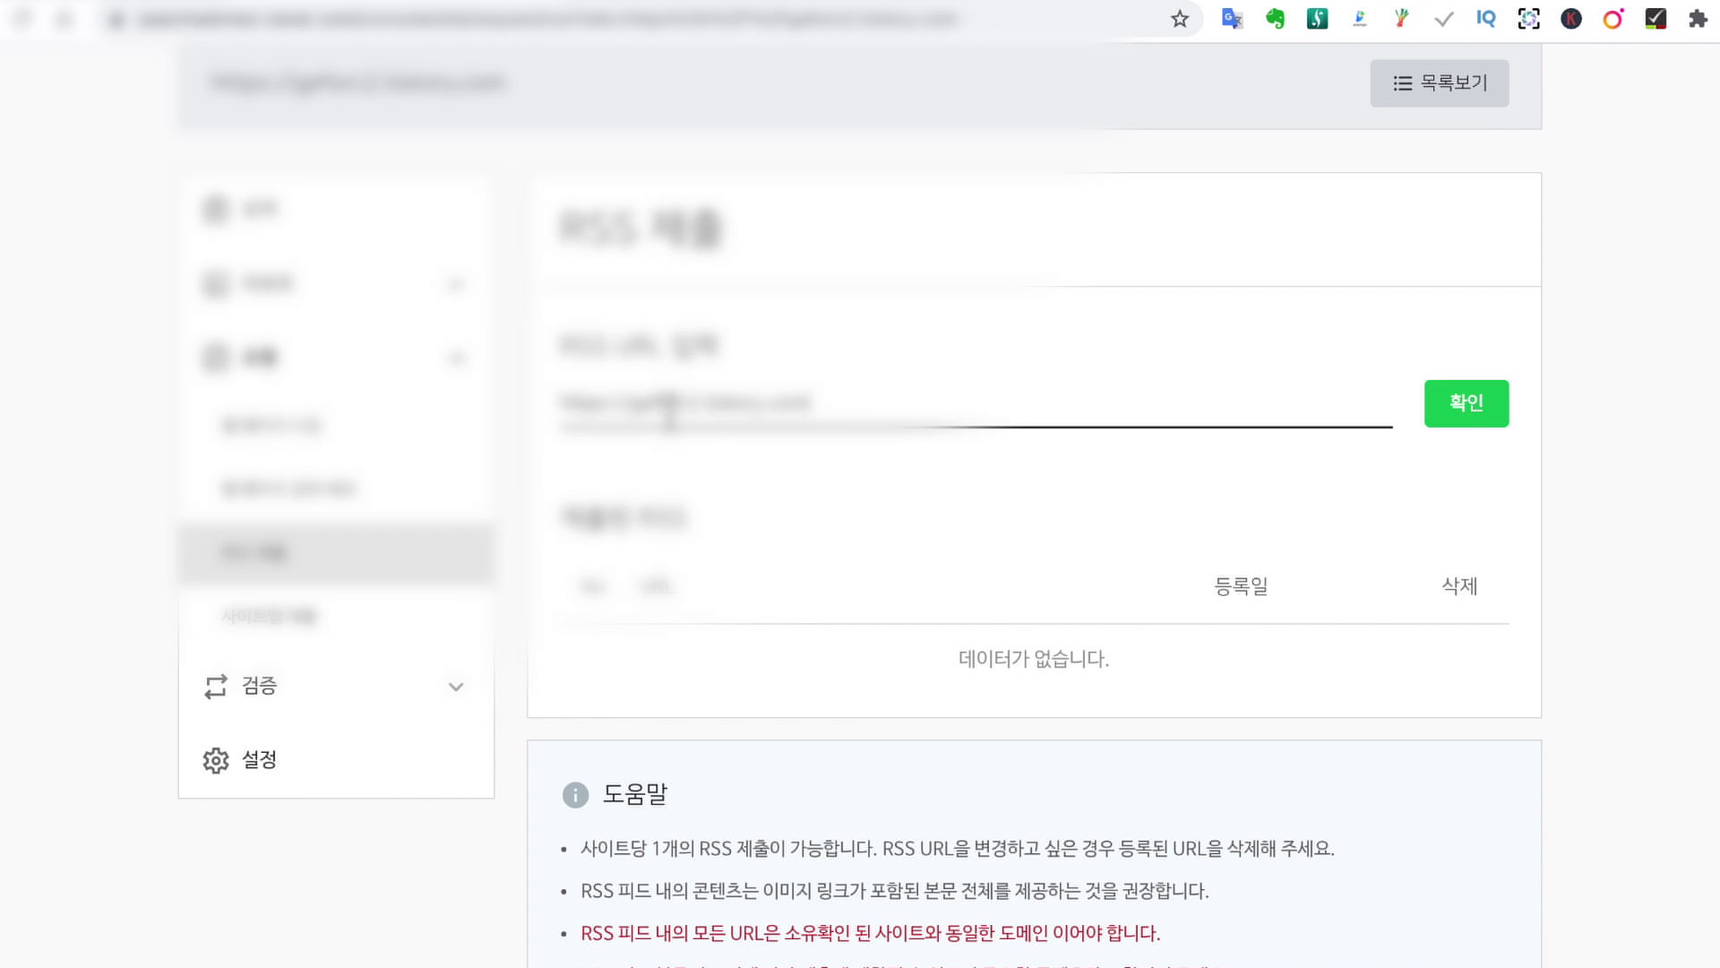
type("/rss")
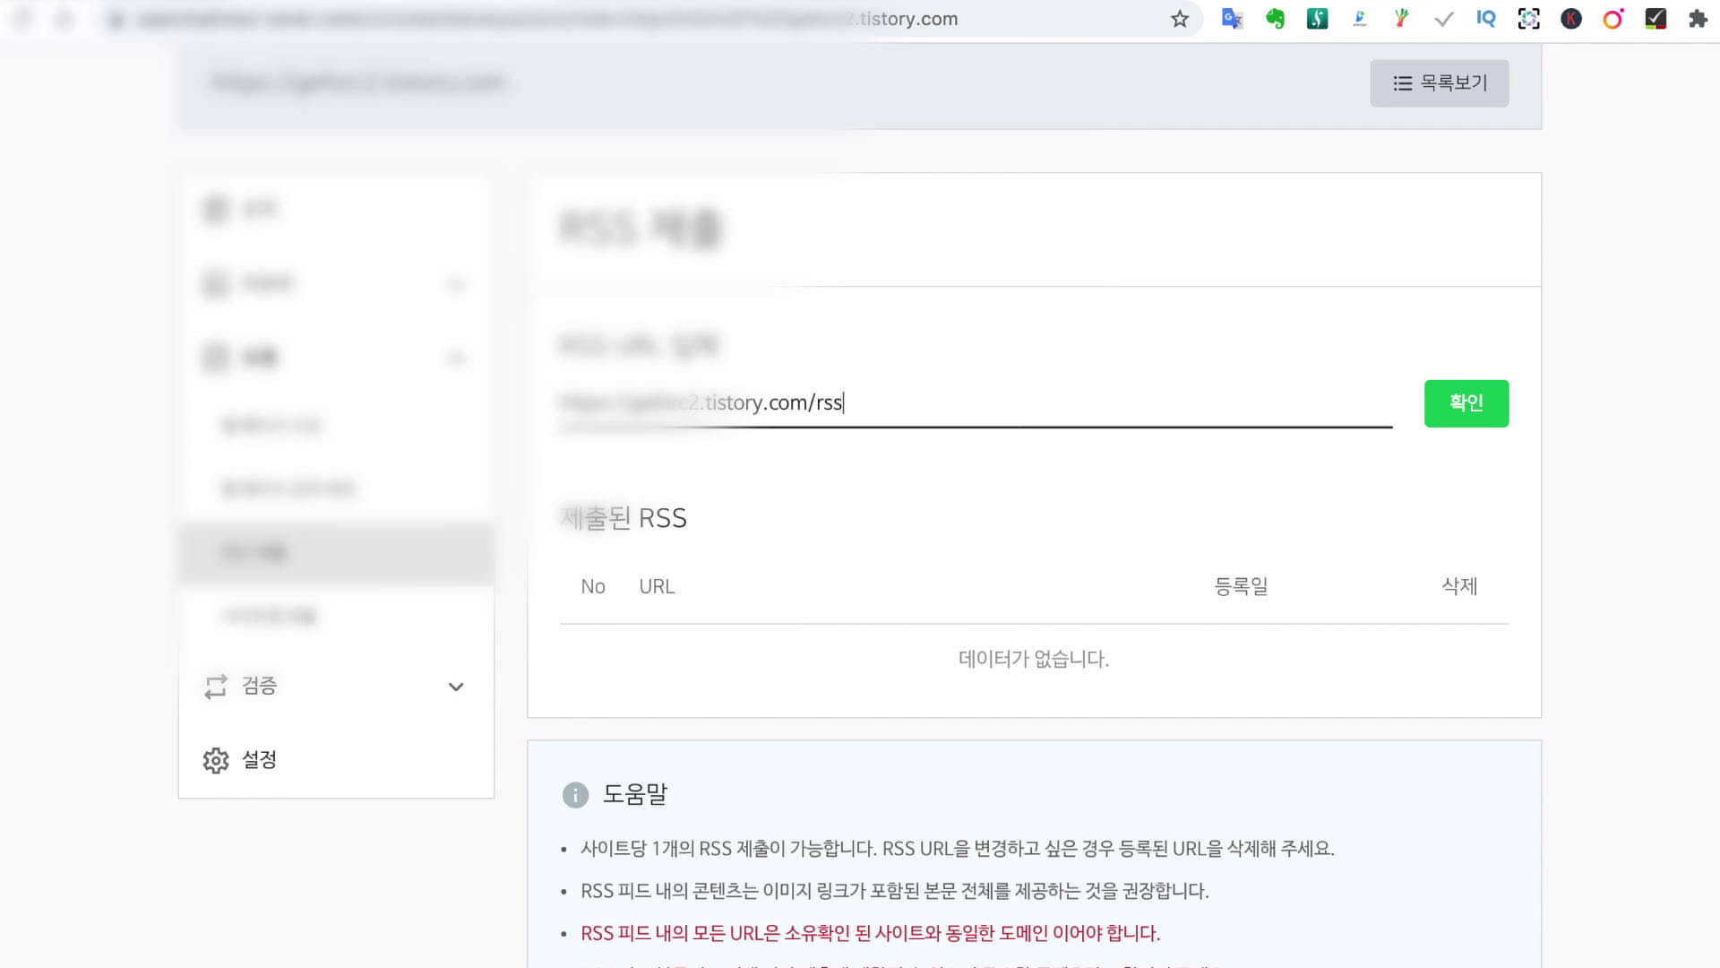
left_click(1470, 412)
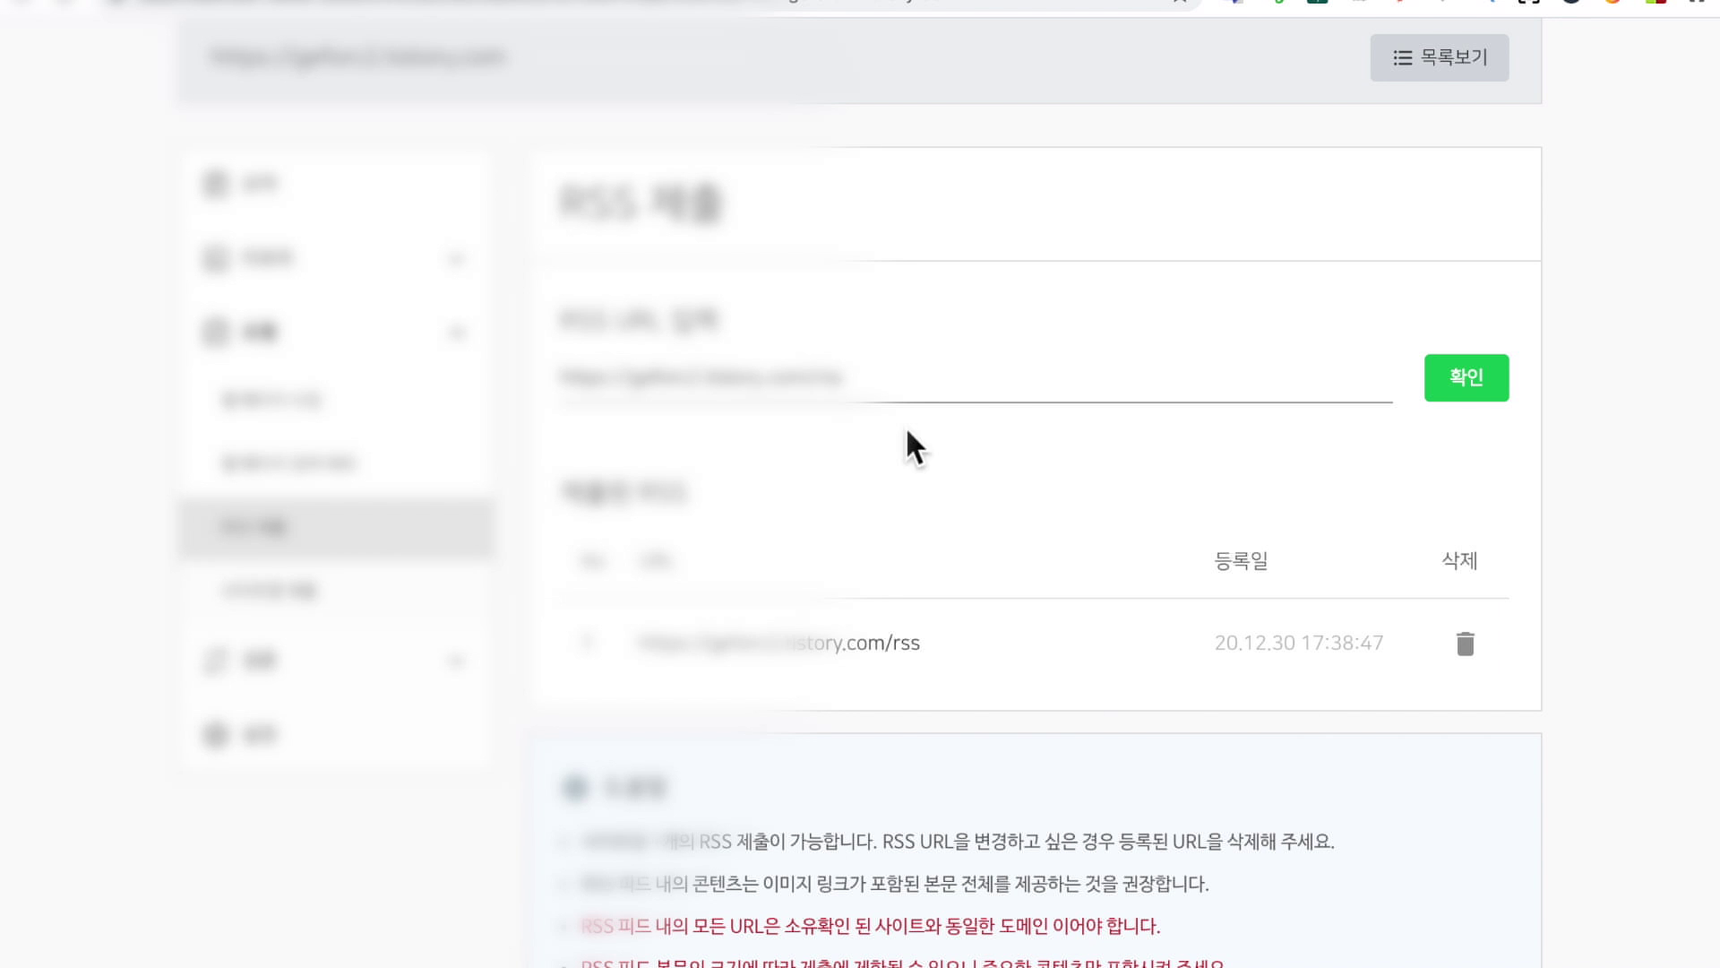
Open the sitemap submission request page in Naver Search Advisor and submit sitemap.xml as the blog's sitemap URL
left_click_drag(875, 307, 288, 307)
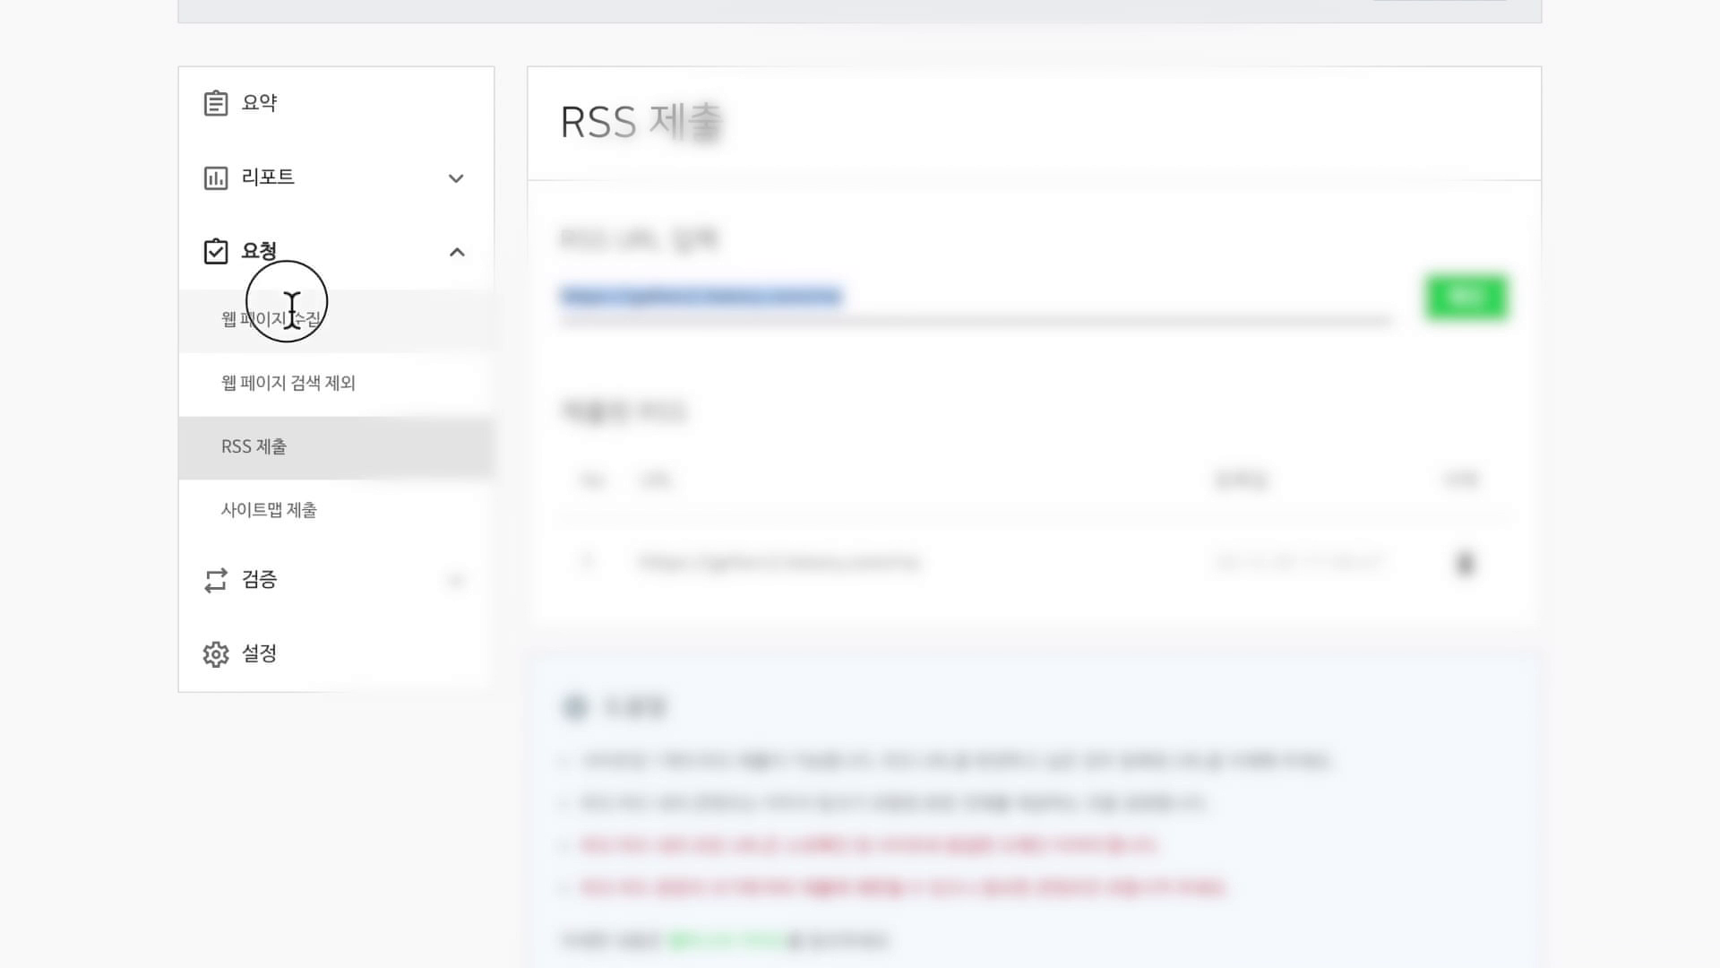
left_click(811, 310)
left_click_drag(817, 305, 323, 495)
left_click(308, 520)
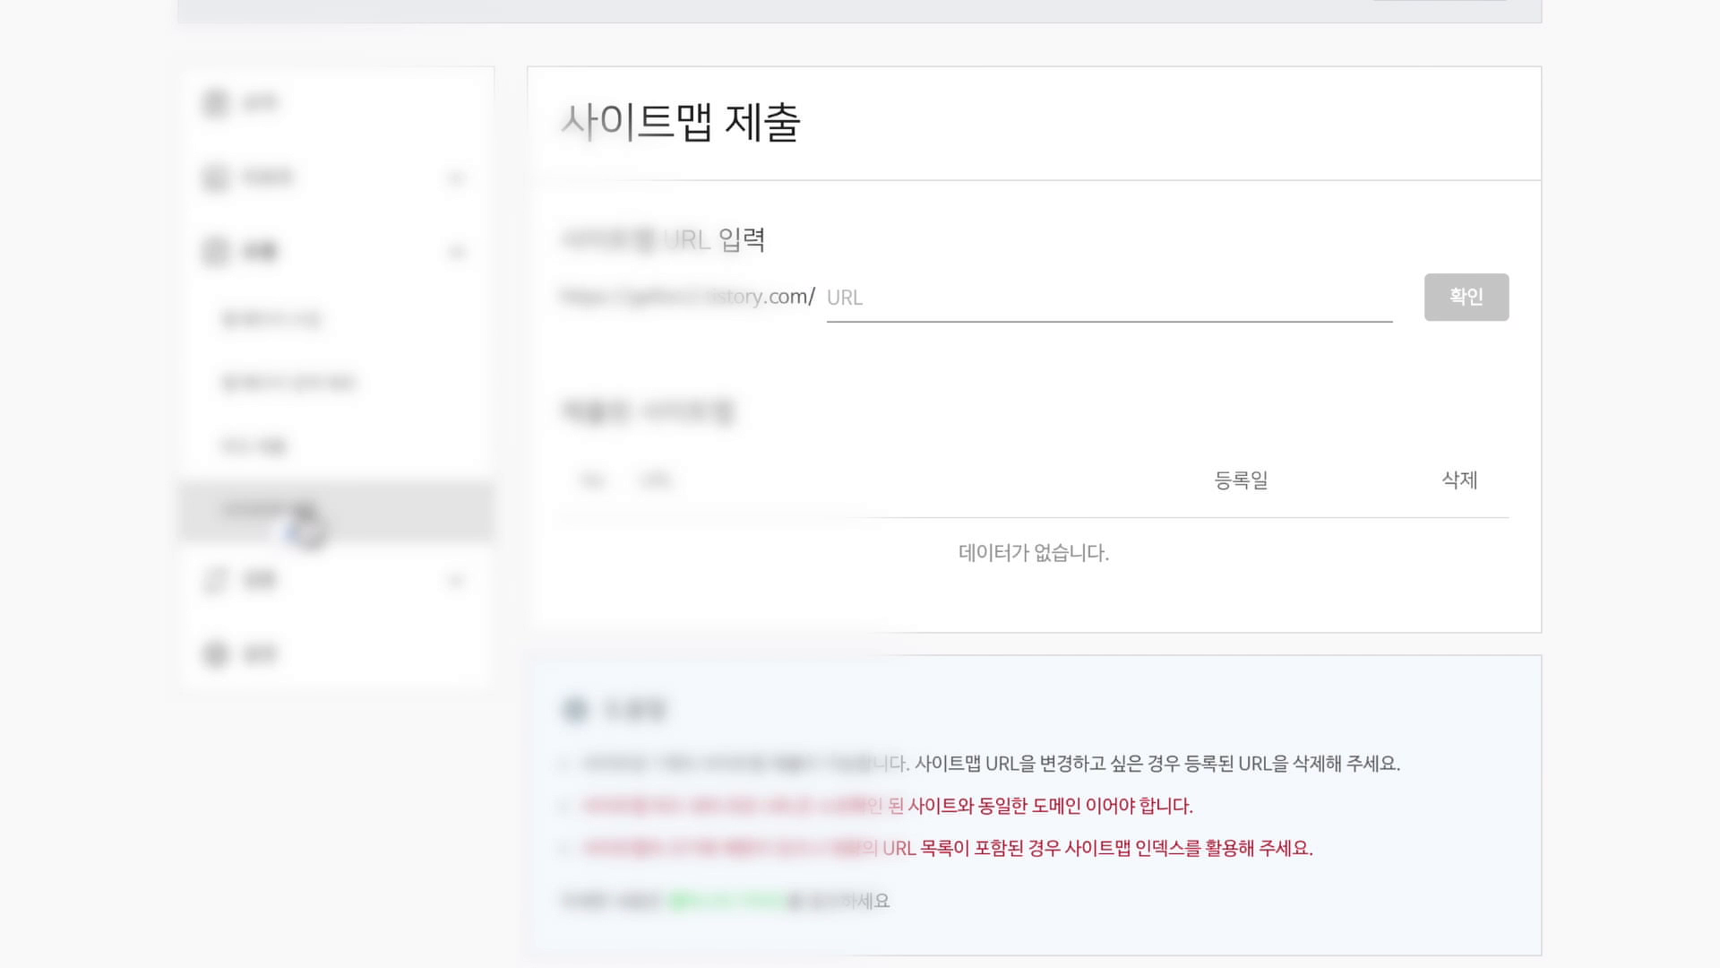
left_click(870, 309)
type("s")
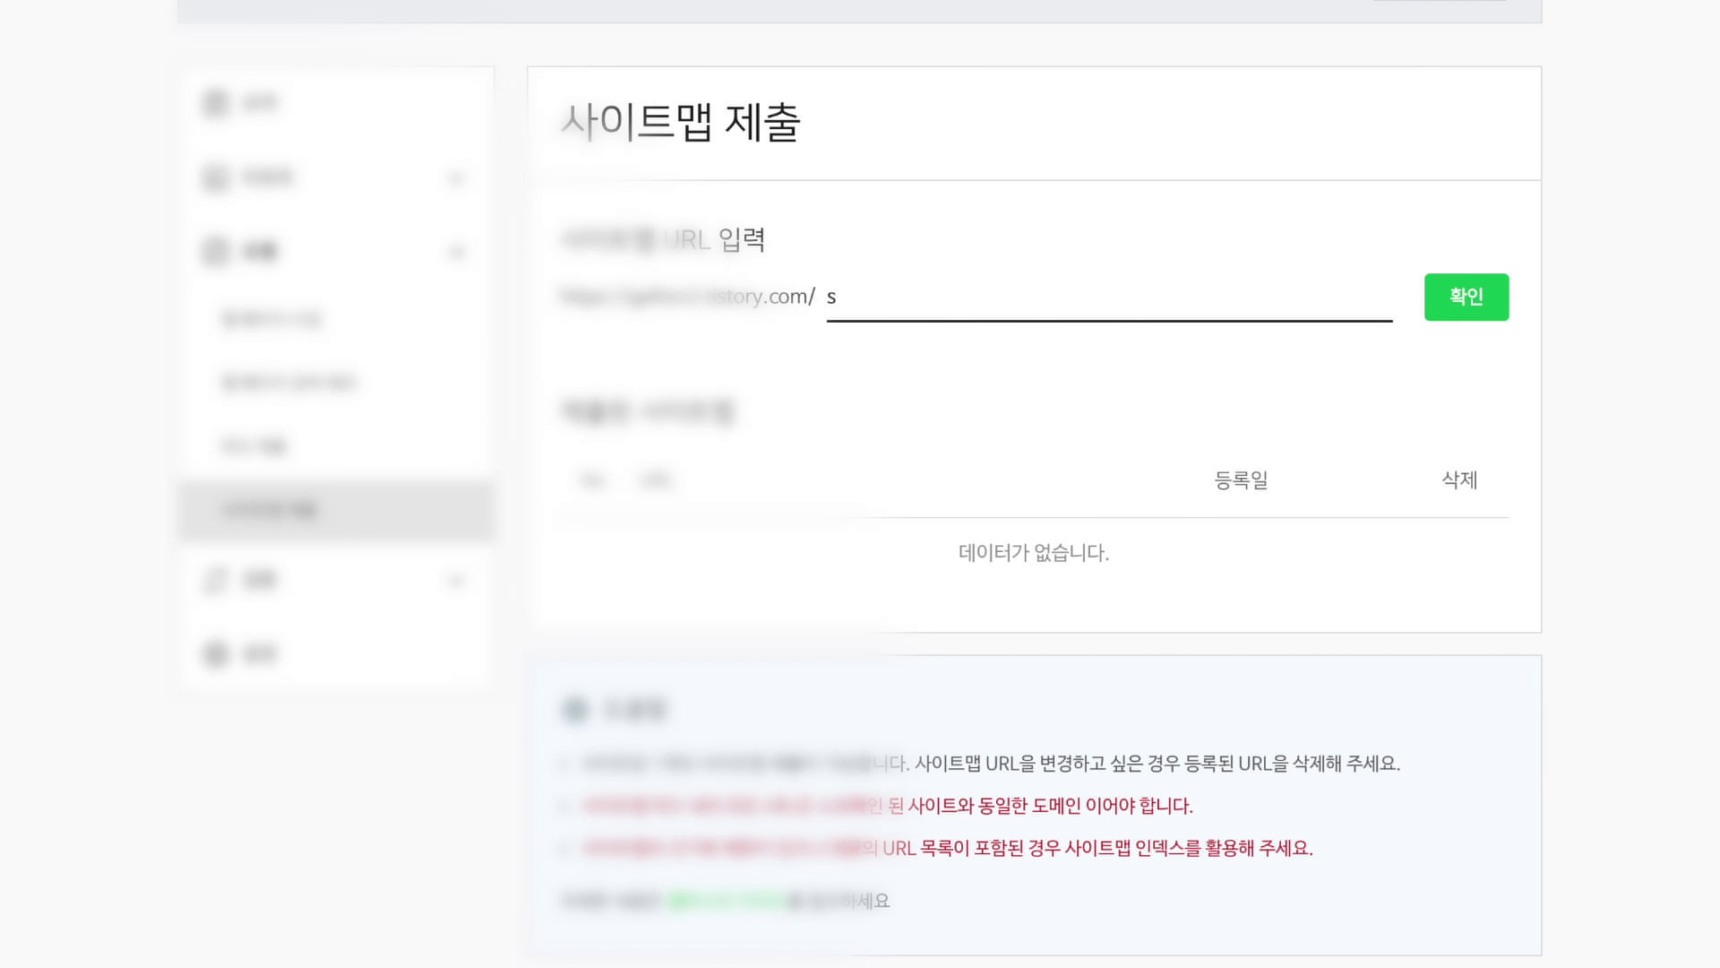
type("itemap.xml")
left_click(1487, 298)
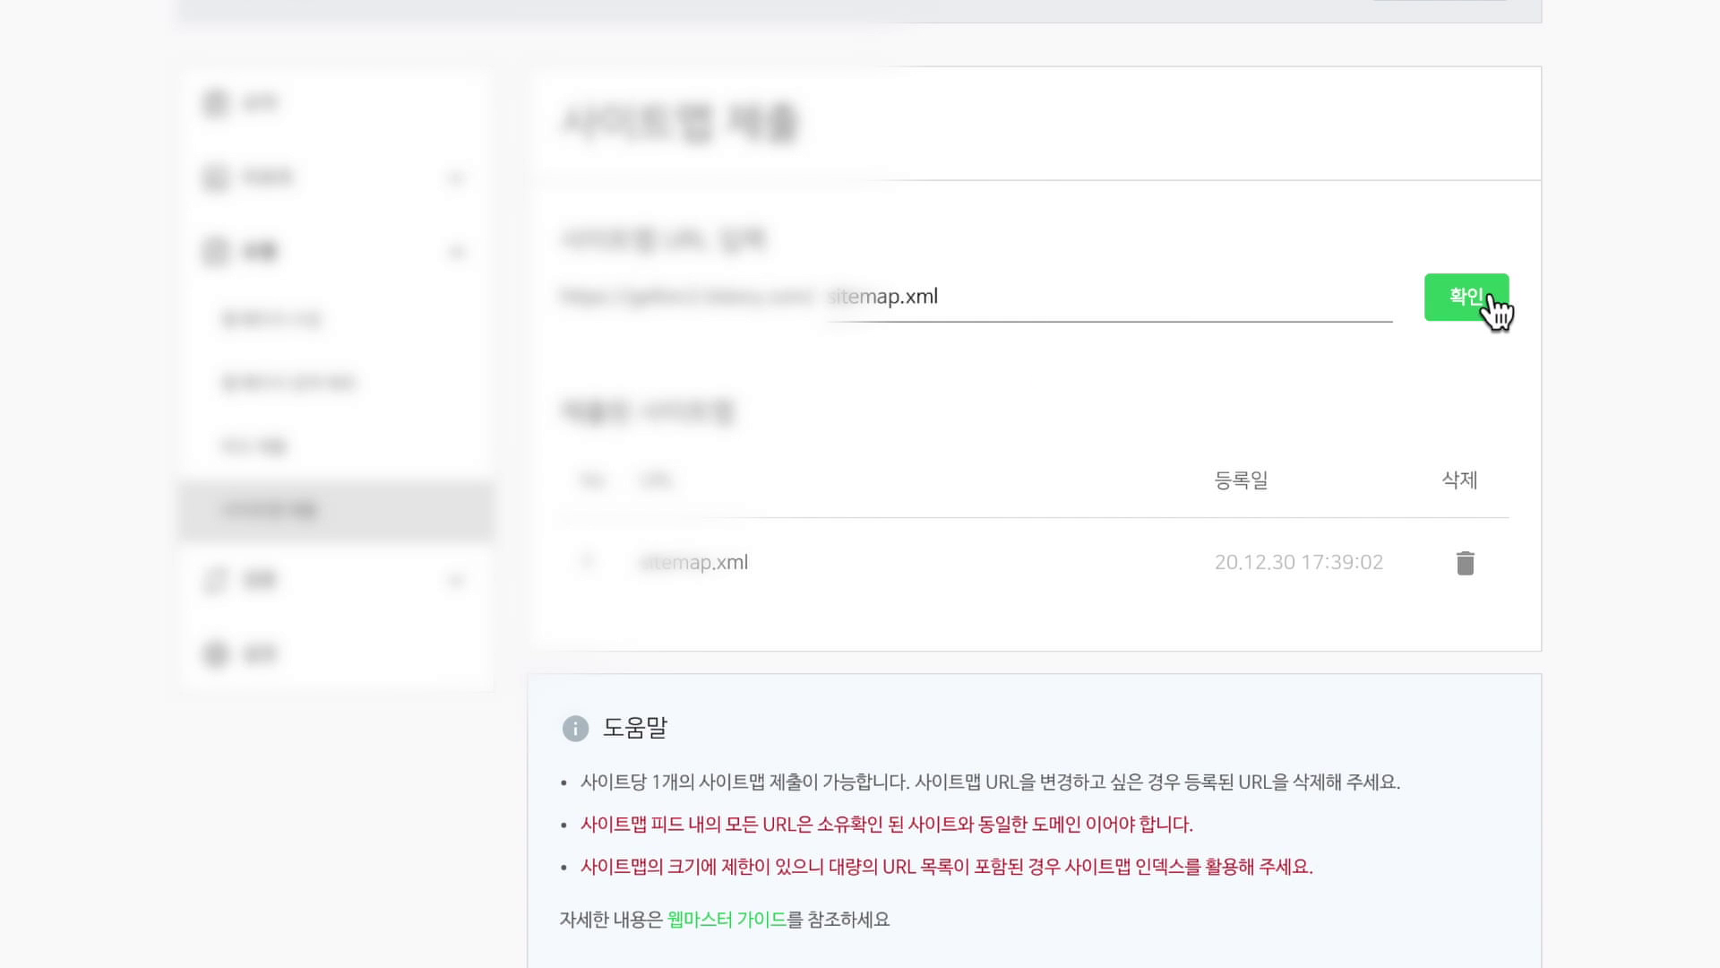
scroll(989, 358, "up", 2)
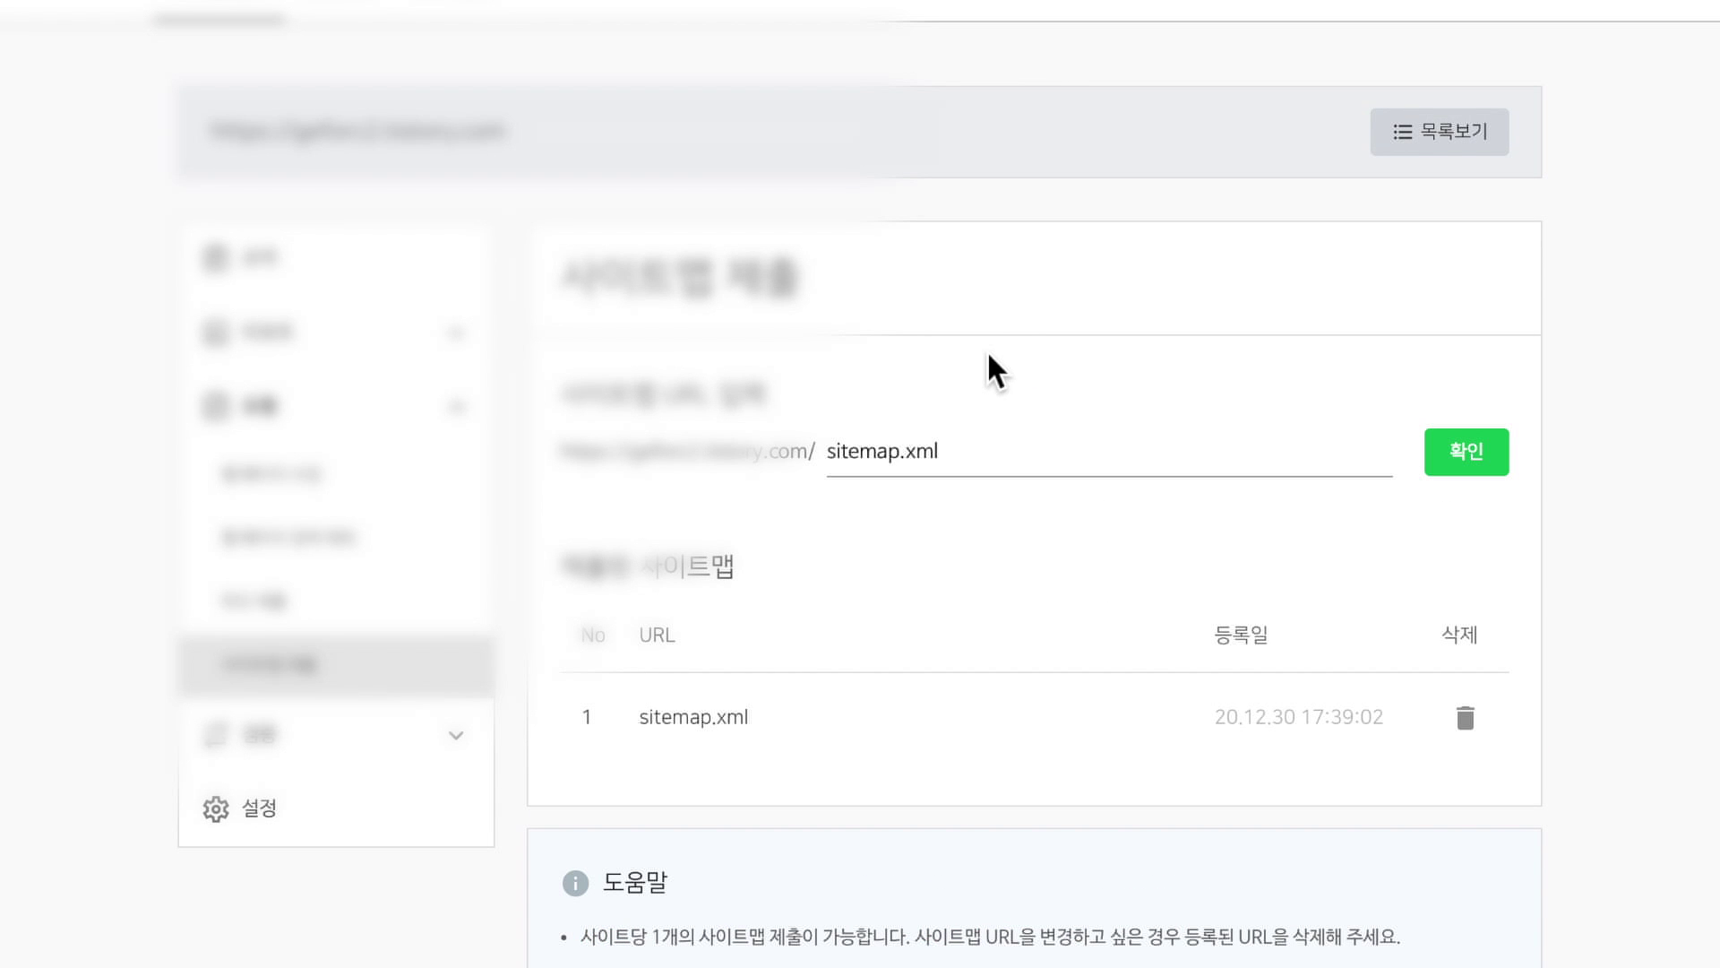
scroll(987, 365, "up", 1)
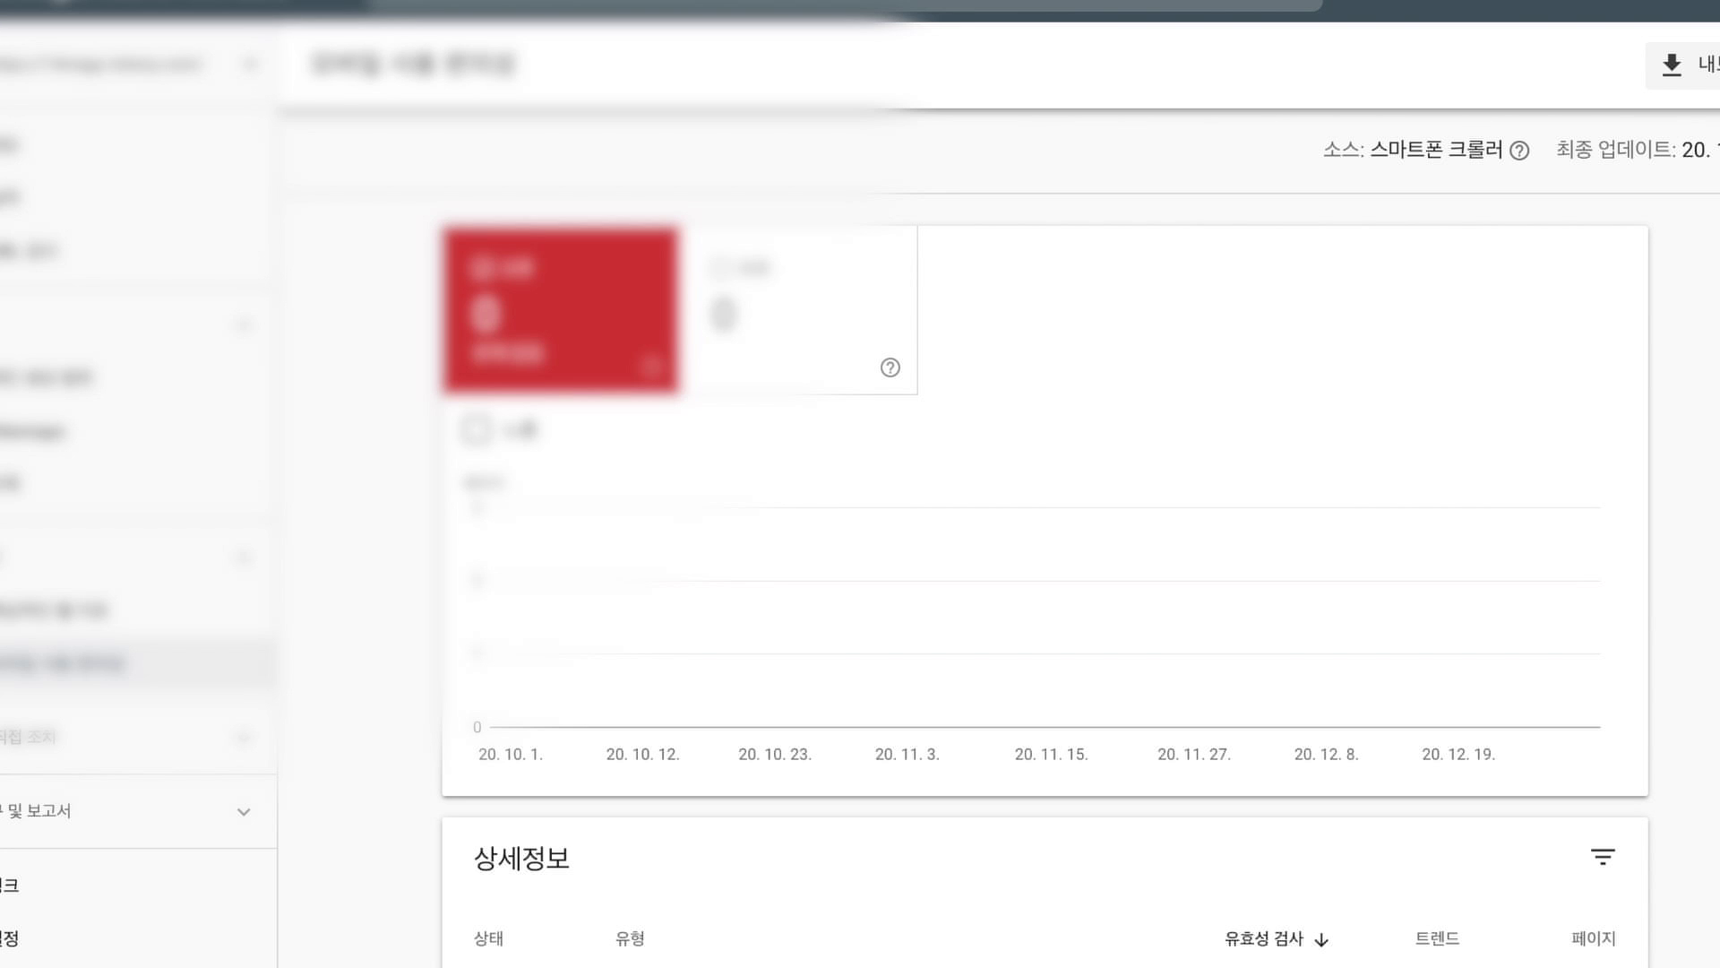
Switch to the Sitemaps page in Google Search Console and select the newly verified Tistory blog from the property list
left_click(93, 65)
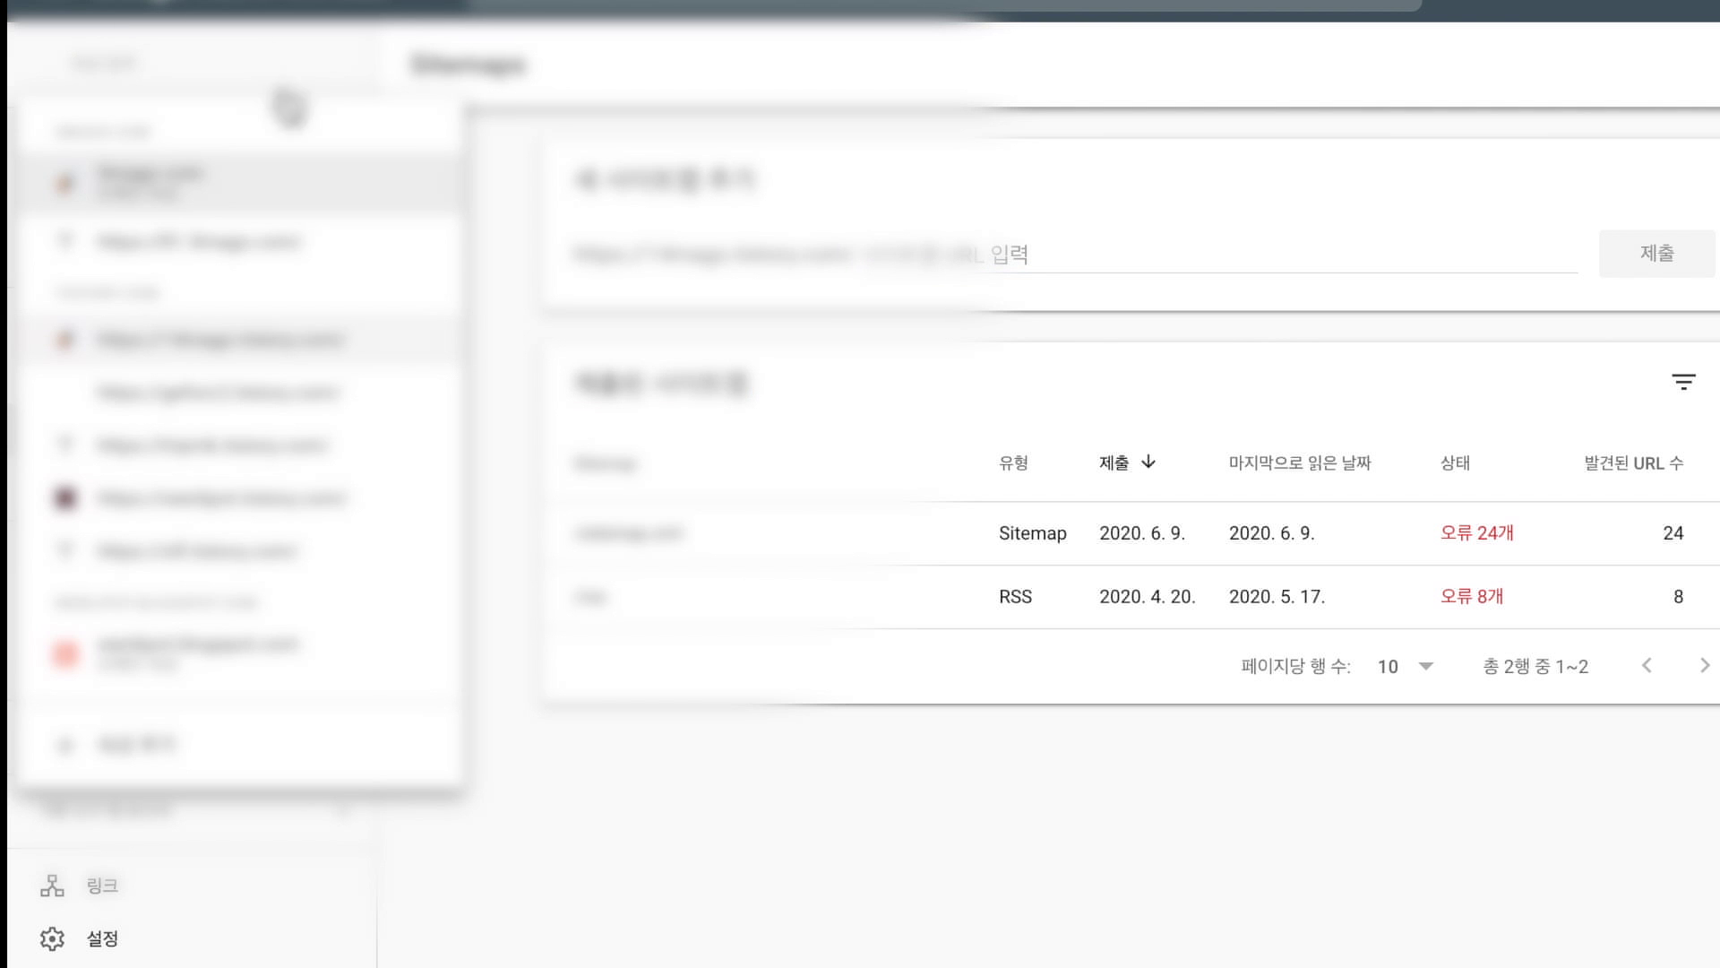
scroll(277, 394, "down", 5)
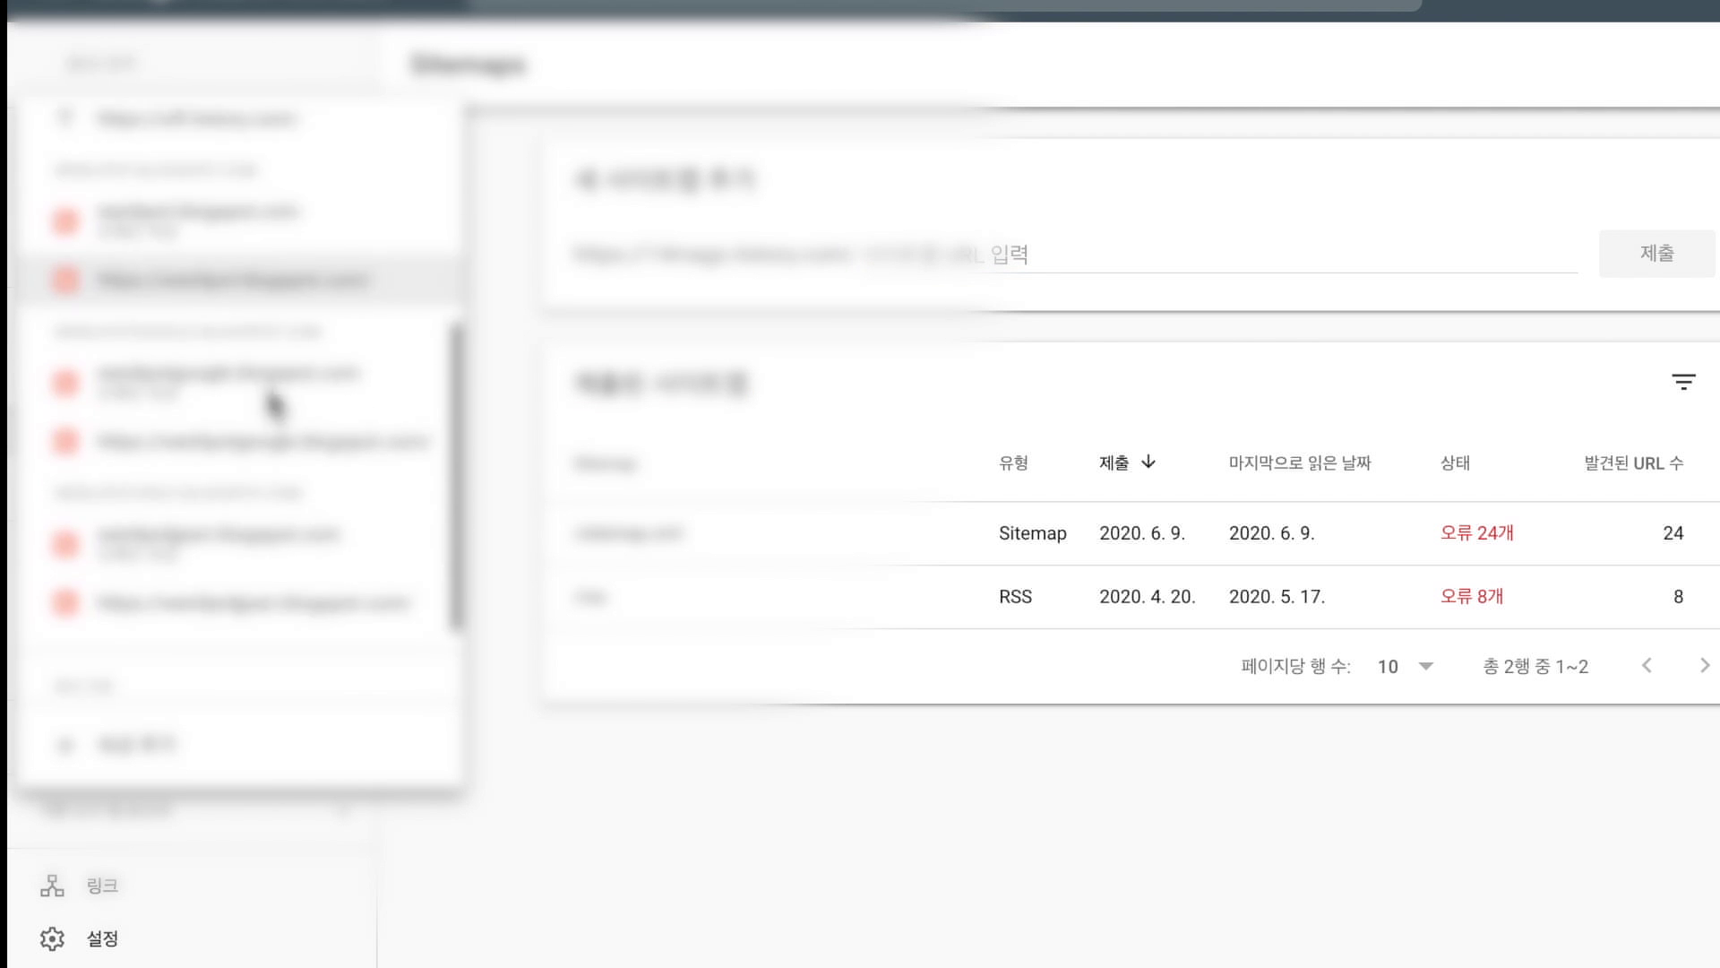
scroll(269, 394, "down", 1)
scroll(244, 677, "up", 1)
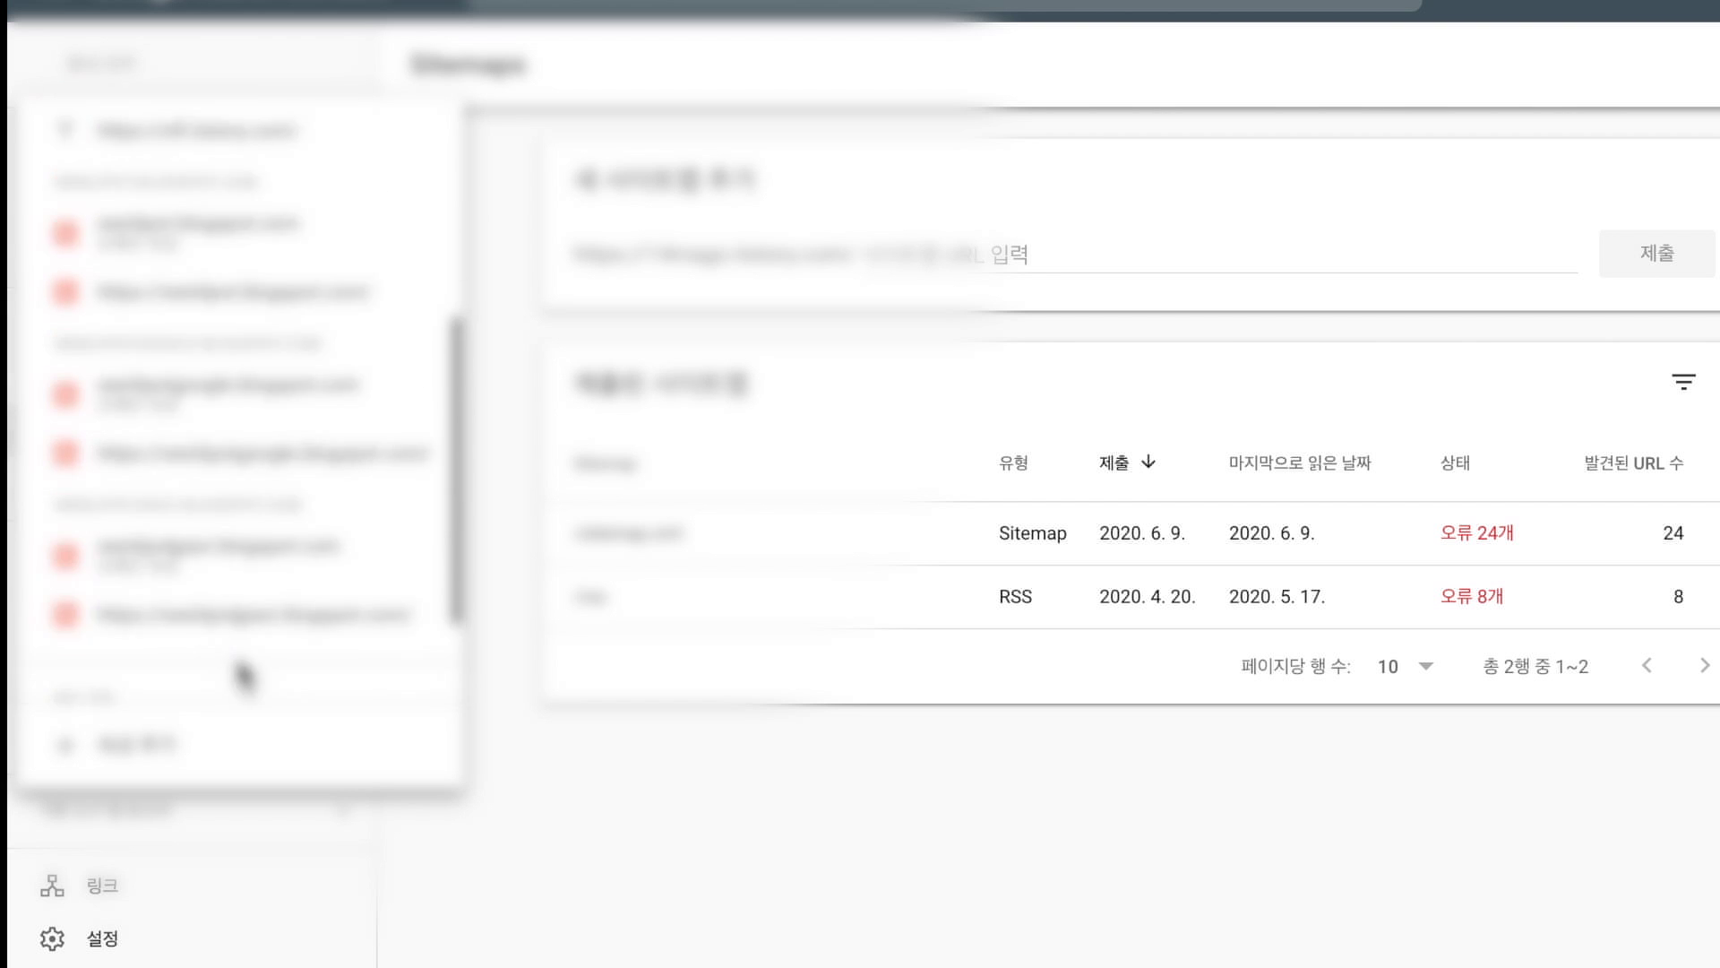
scroll(250, 476, "up", 4)
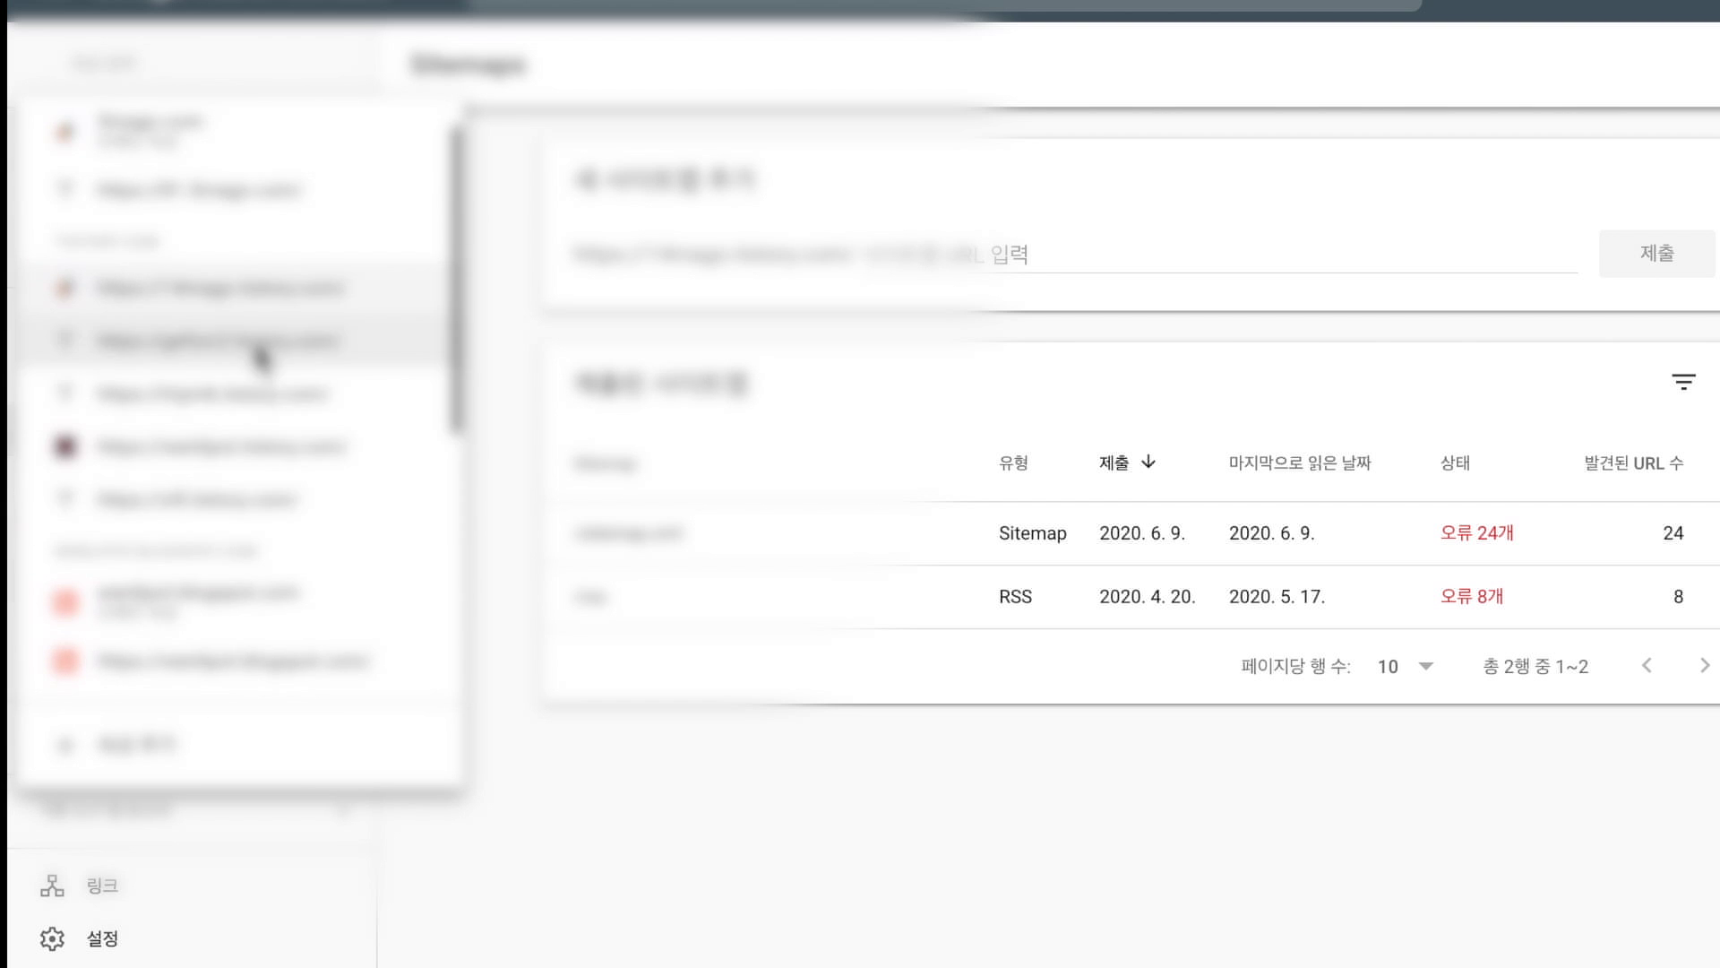
left_click(259, 353)
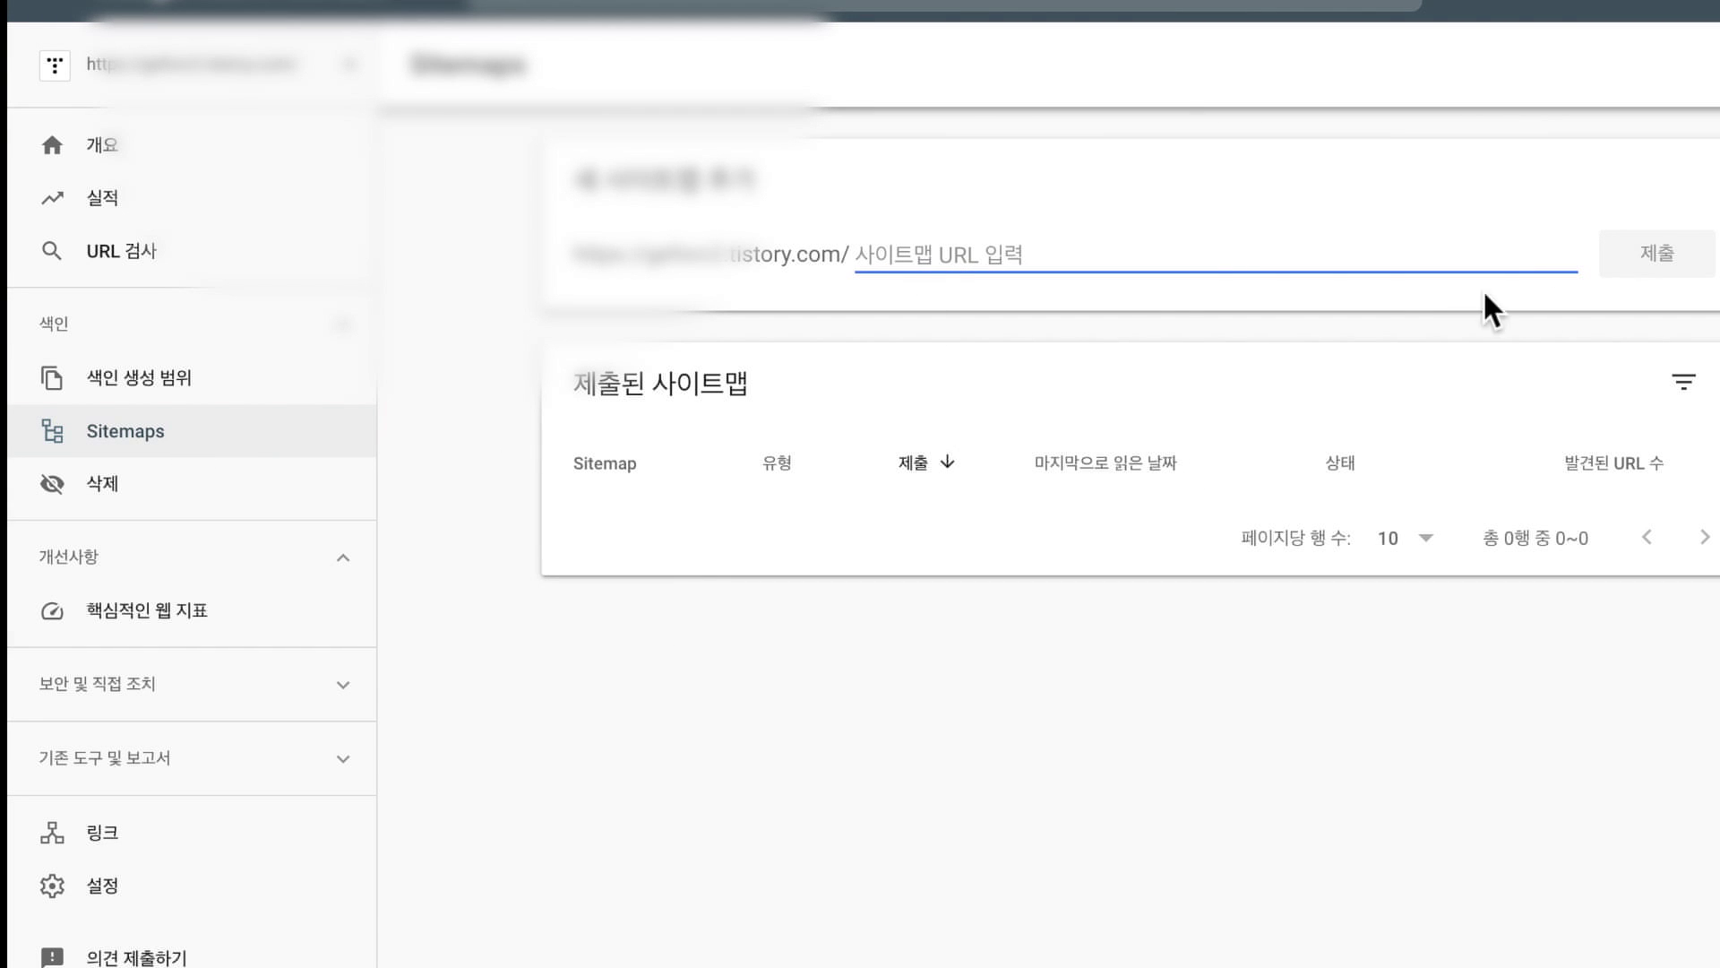
Submit sitemap.xml as a new sitemap for the blog and accept the submission confirmation
left_click(955, 254)
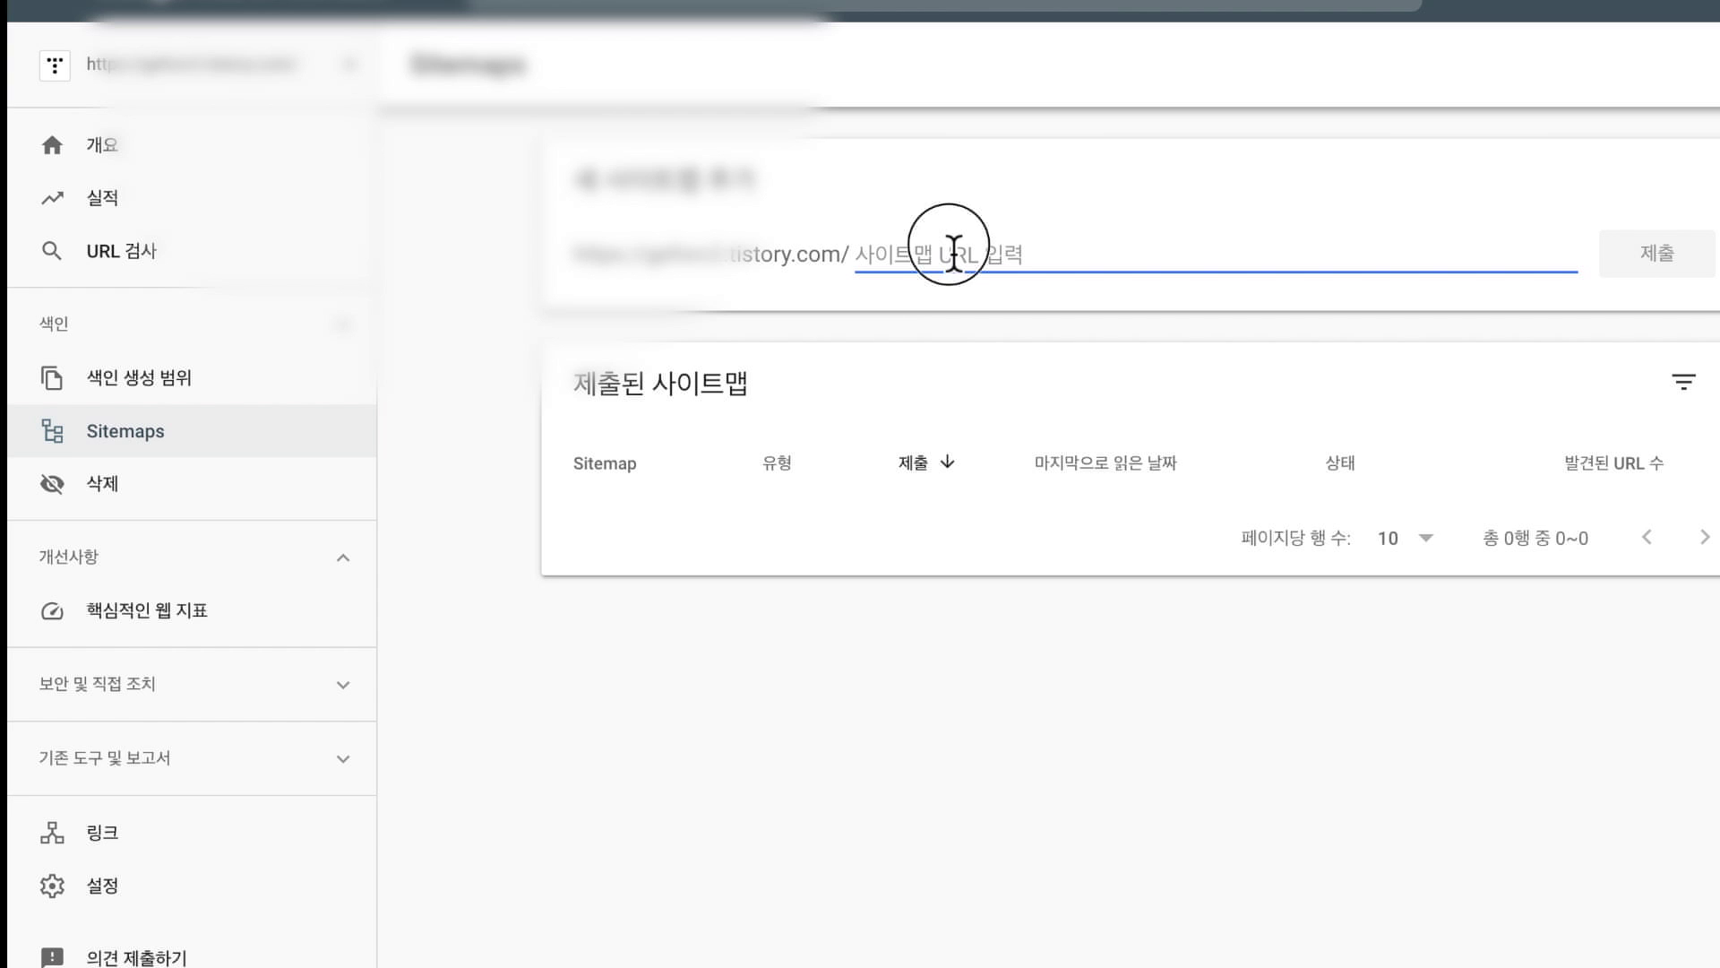
type("si")
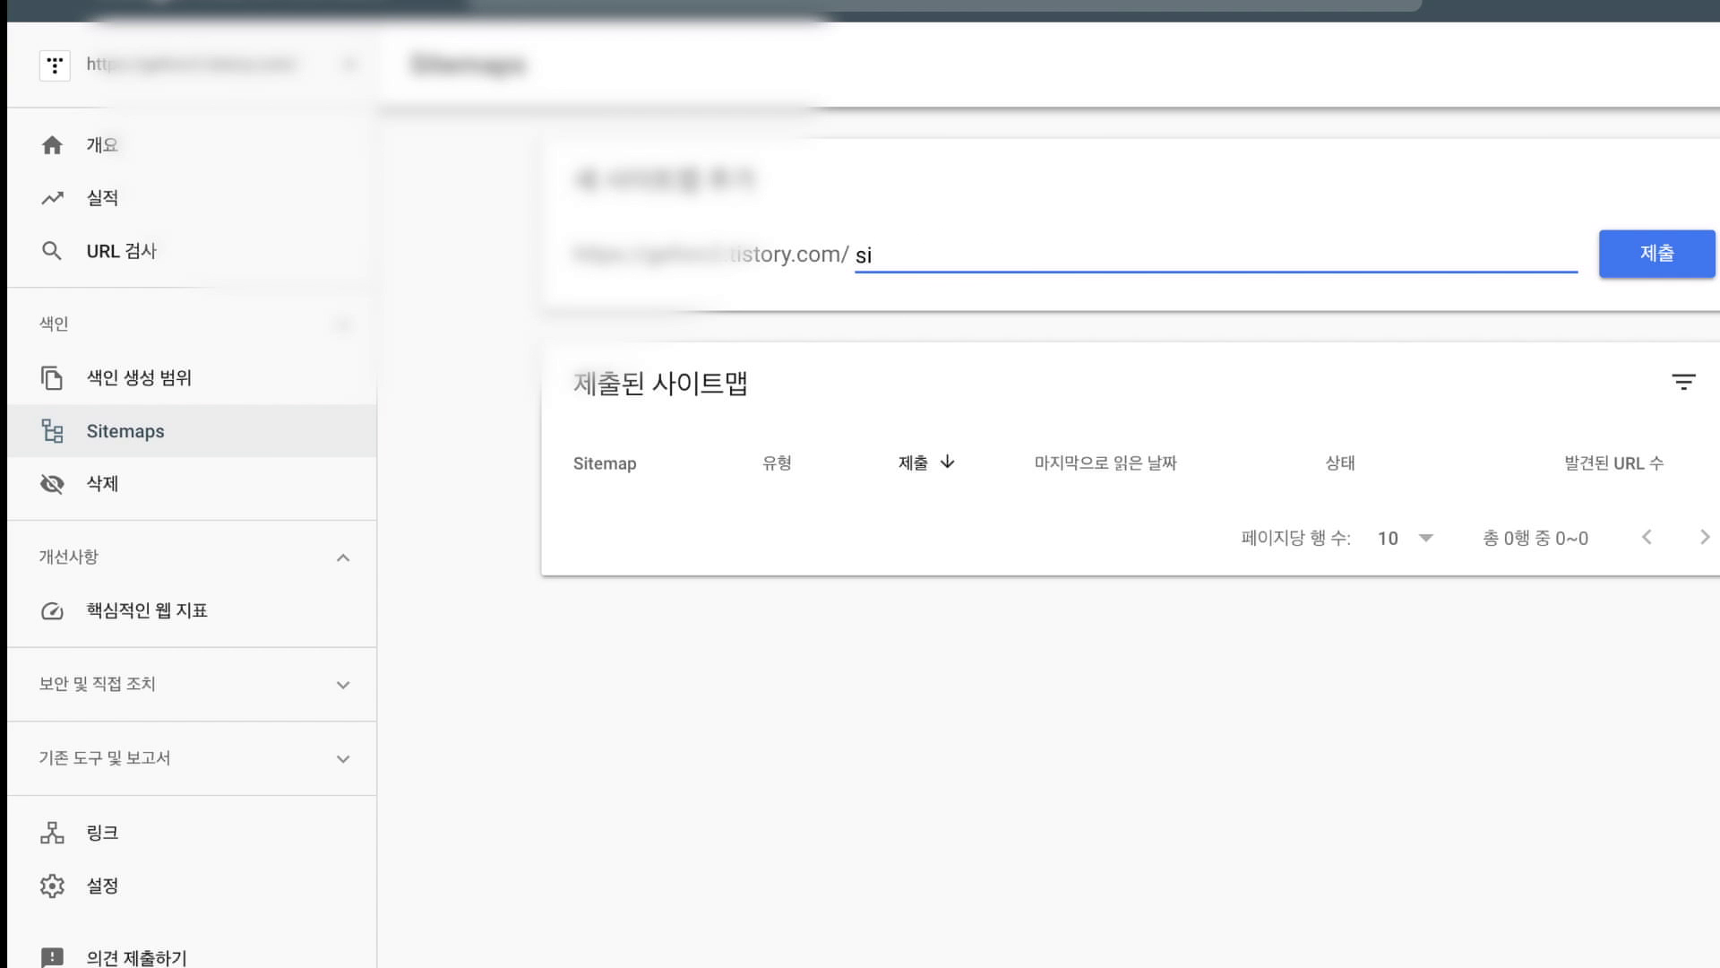
type("temap.xml")
left_click(1634, 258)
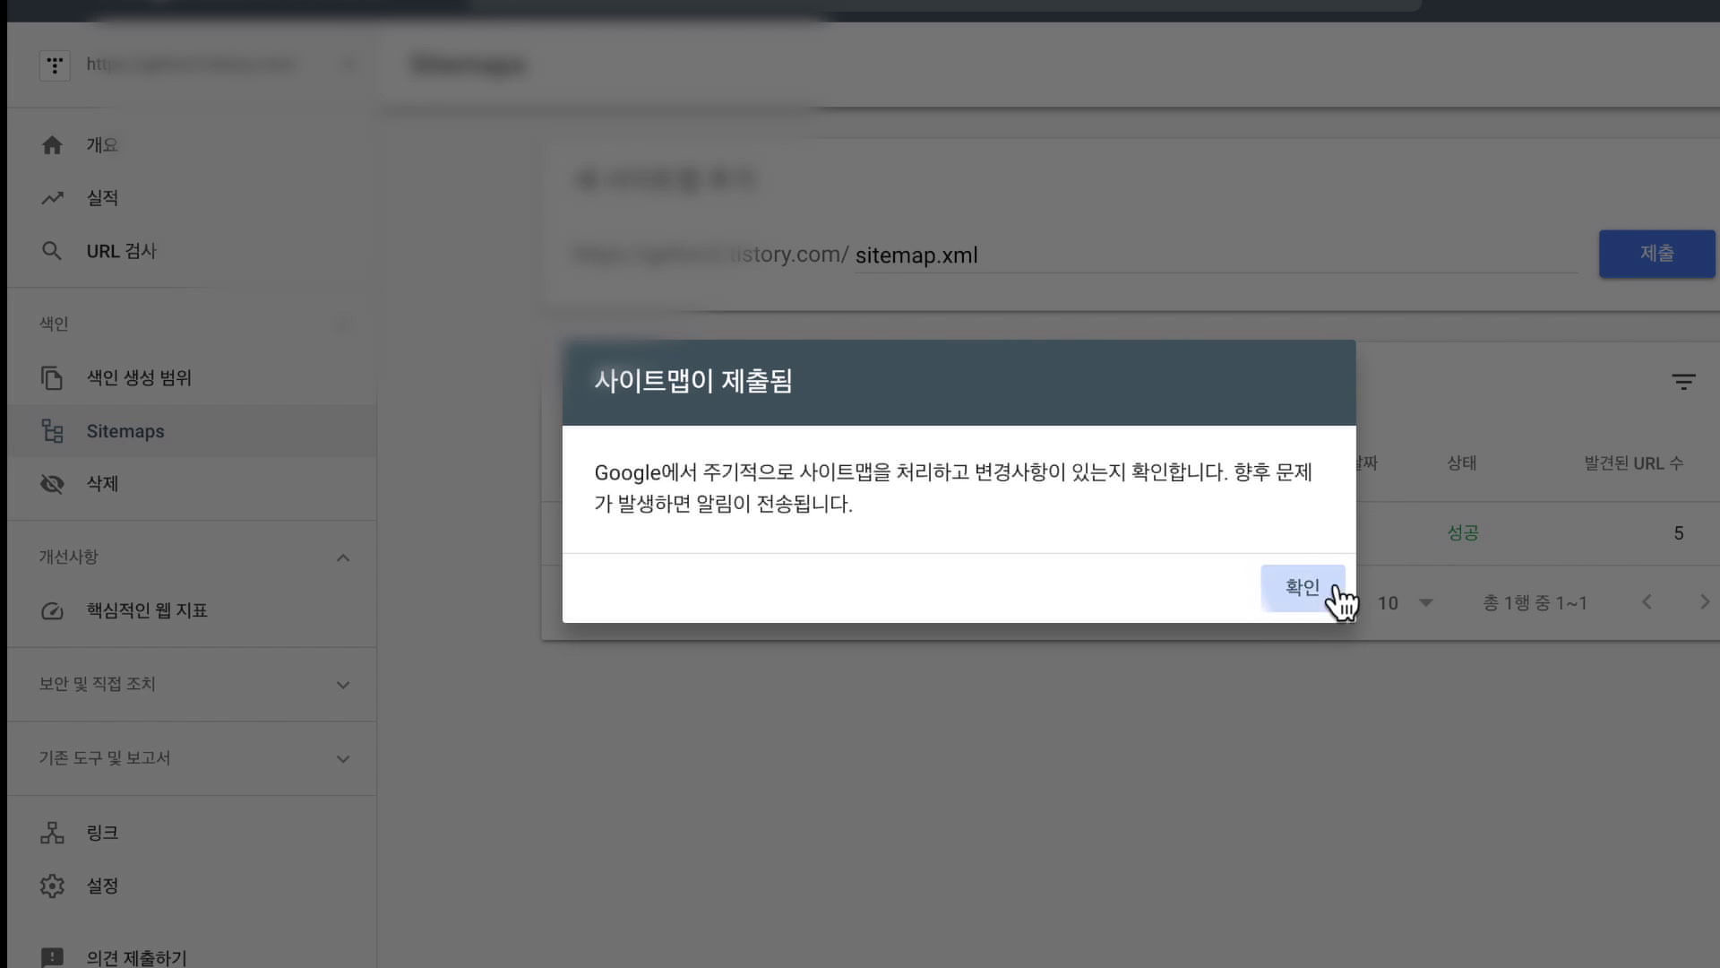
left_click(1299, 589)
Submit rss as another sitemap URL for the blog and accept the submission confirmation
left_click(1039, 255)
type("rss")
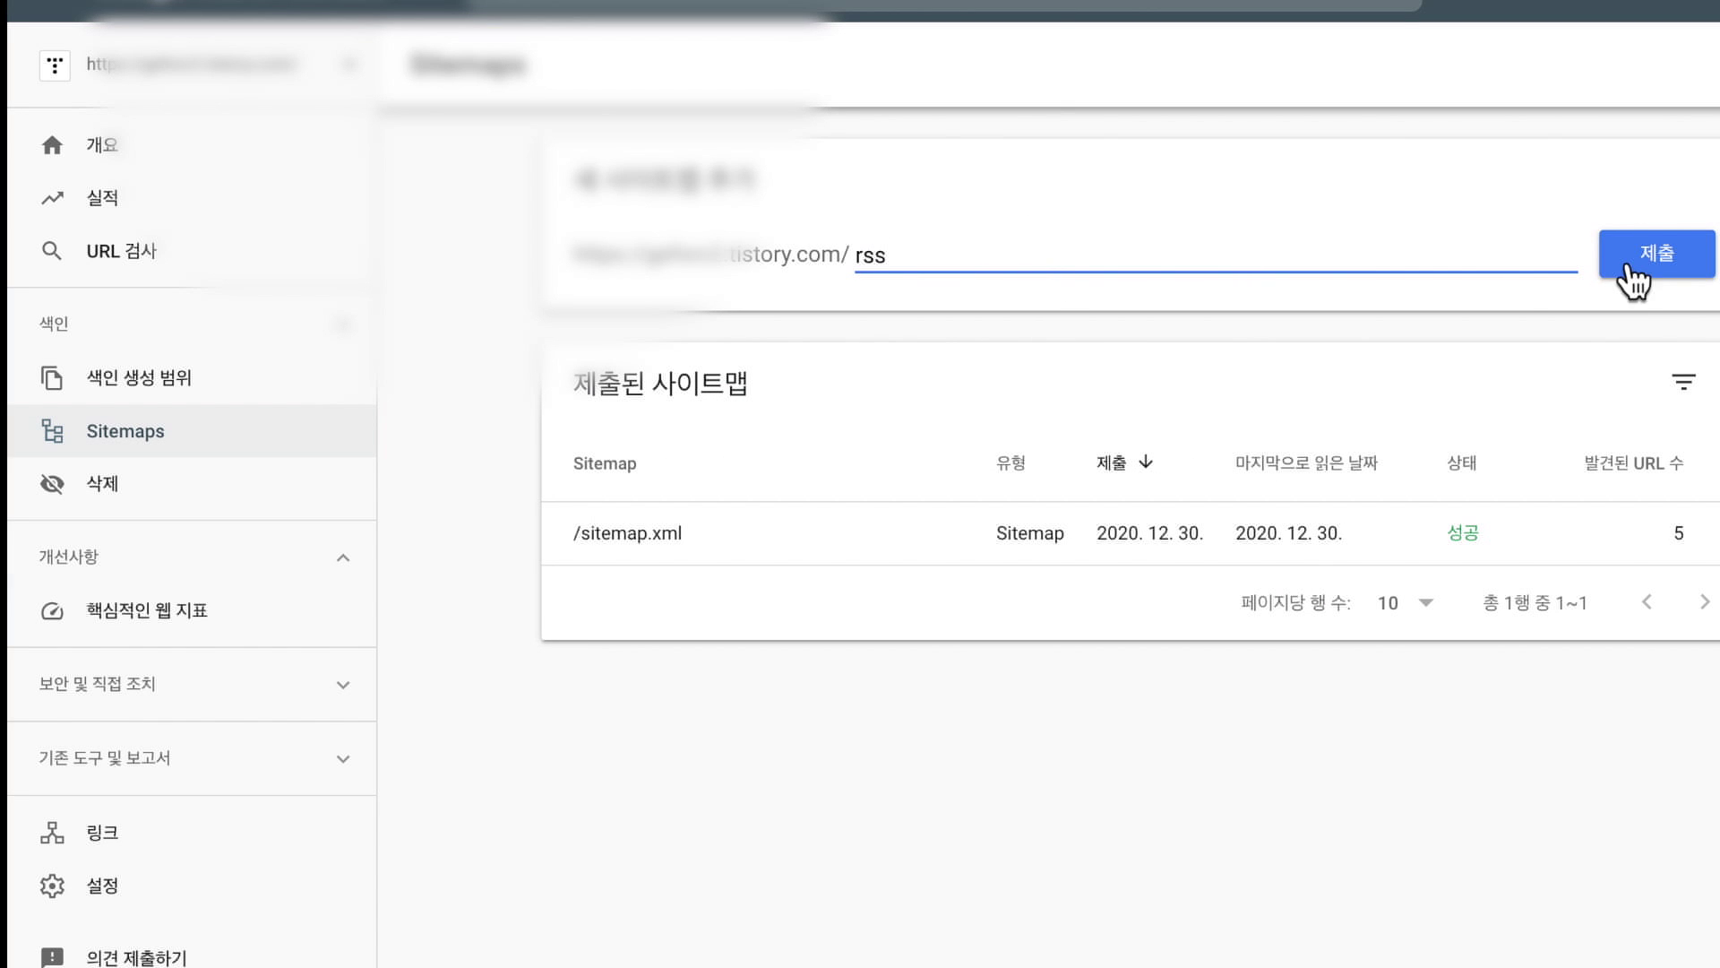
left_click(1627, 265)
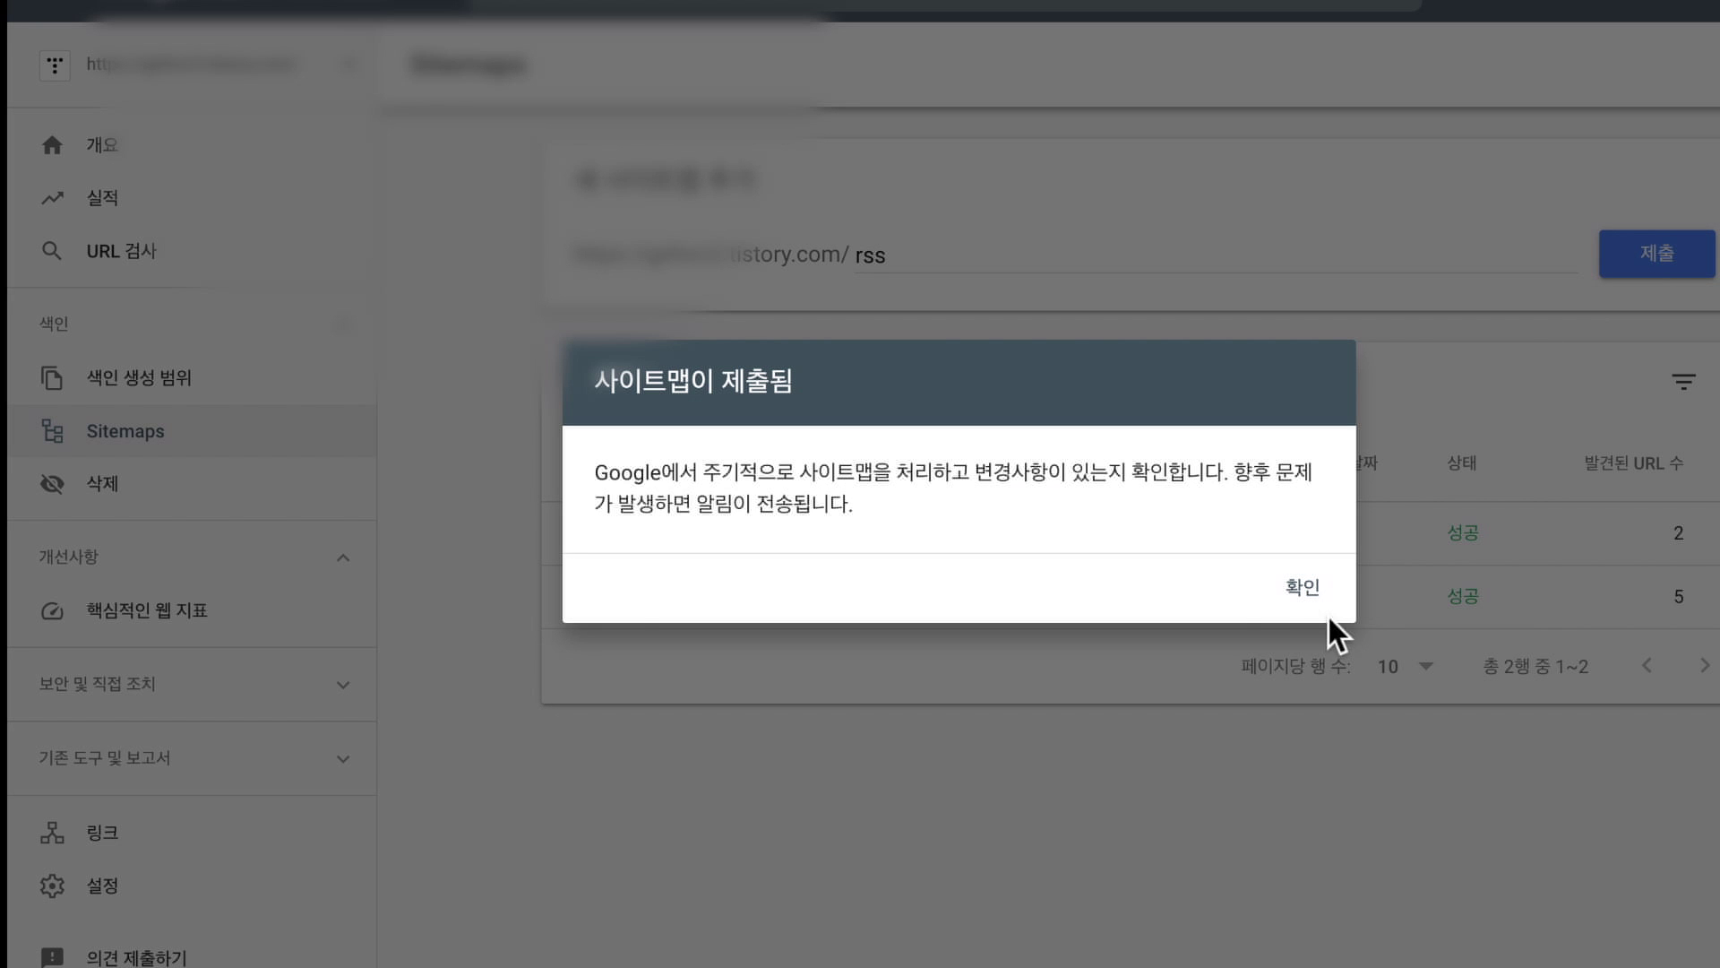
left_click(1315, 601)
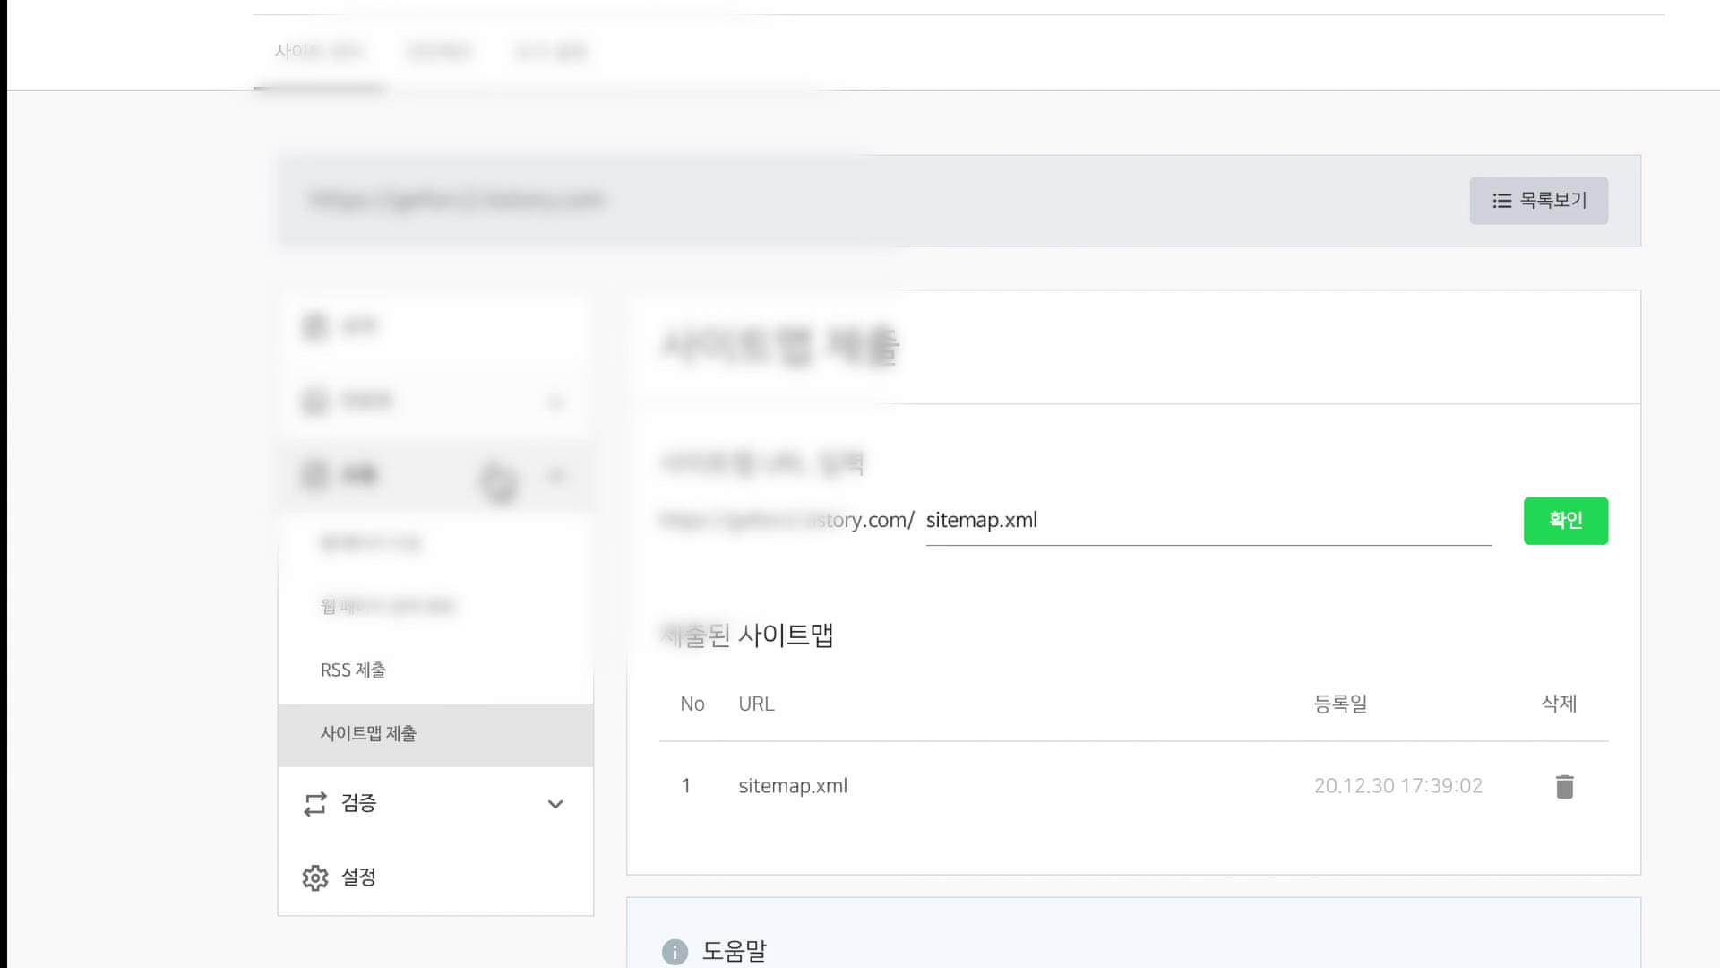
Switch back to Naver Search Advisor and open the blog's site optimization report
left_click(480, 403)
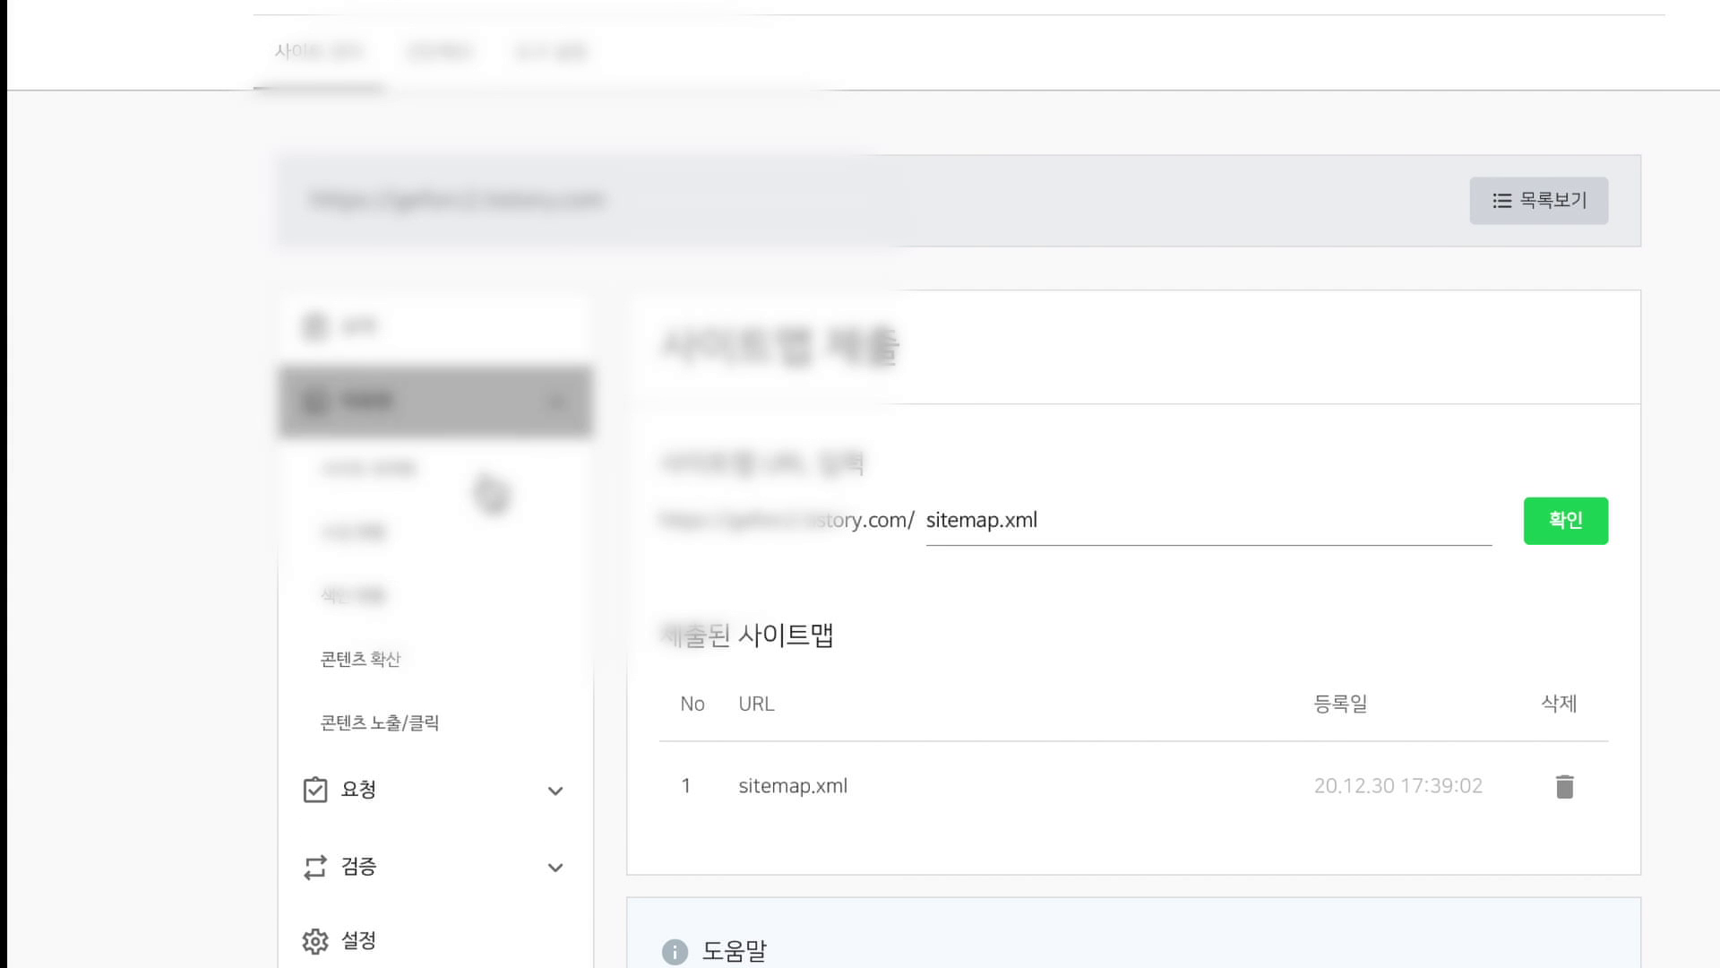
left_click(488, 468)
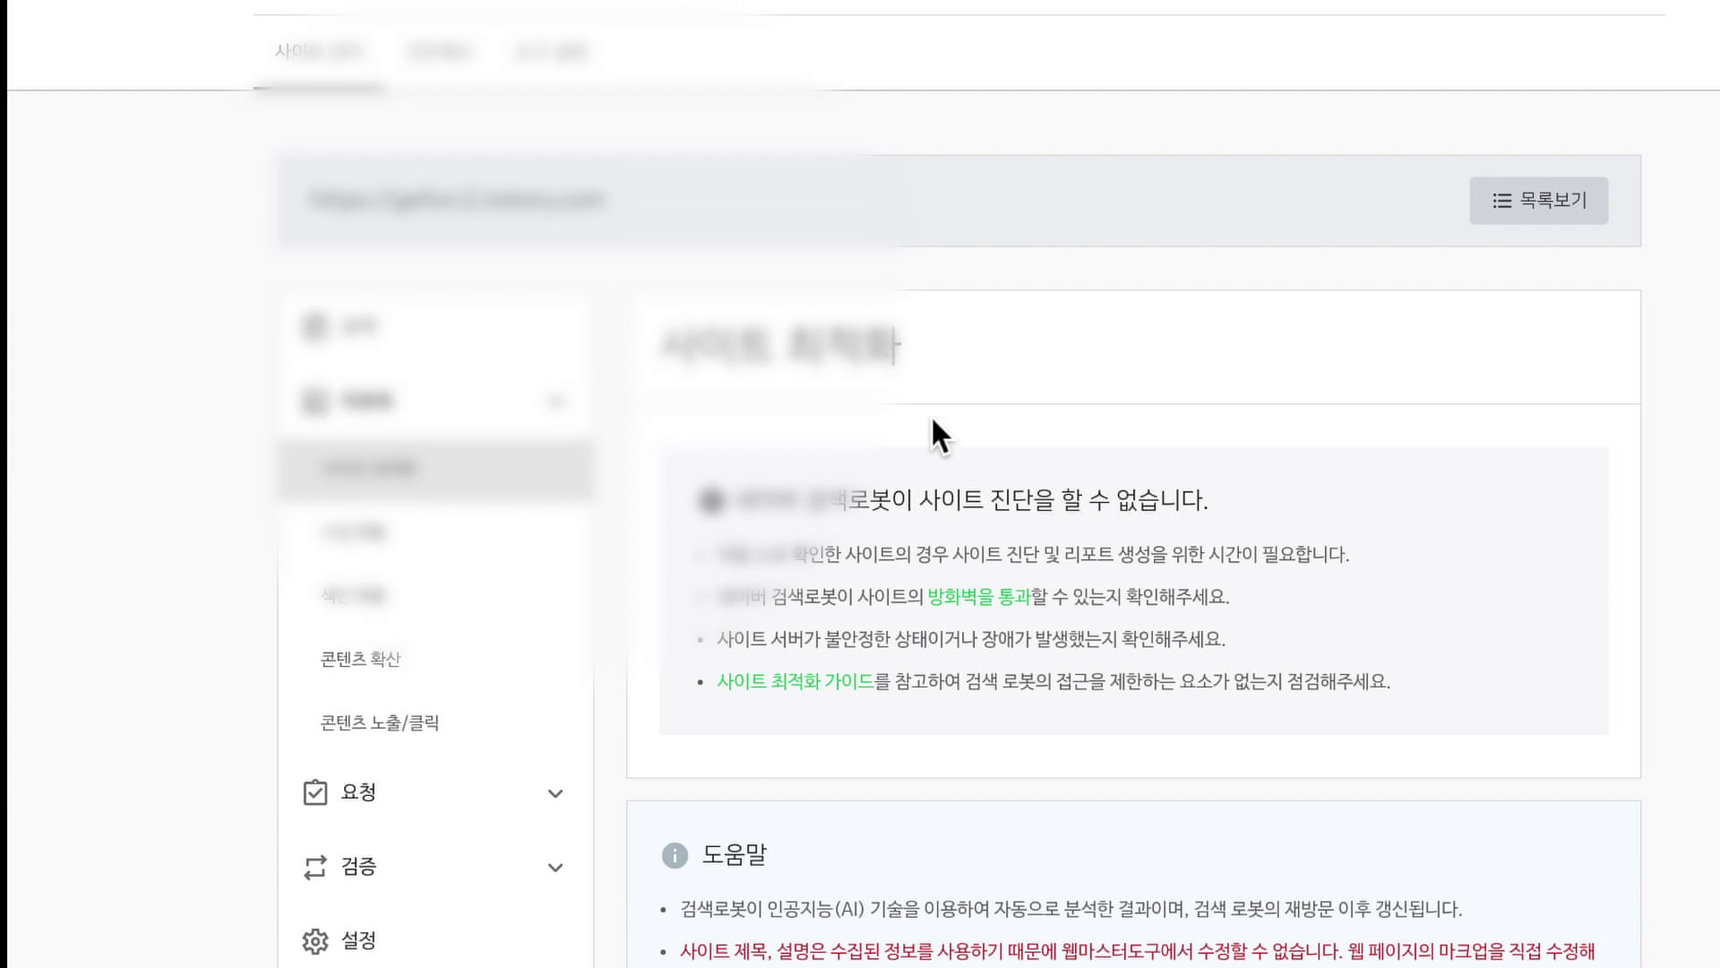